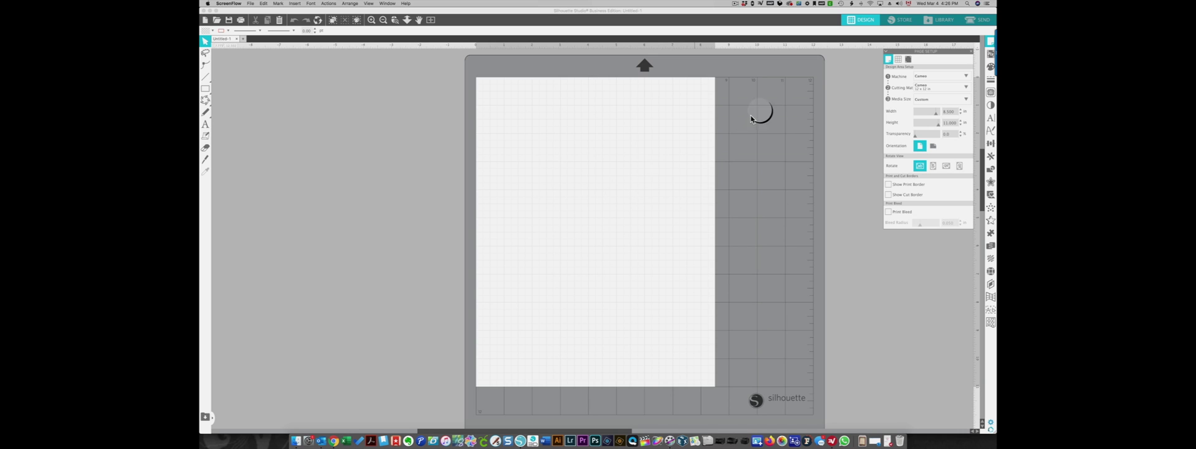
# - Open the pink floral thank you stickers design from the library's User Designs folder
pyautogui.click(936, 22)
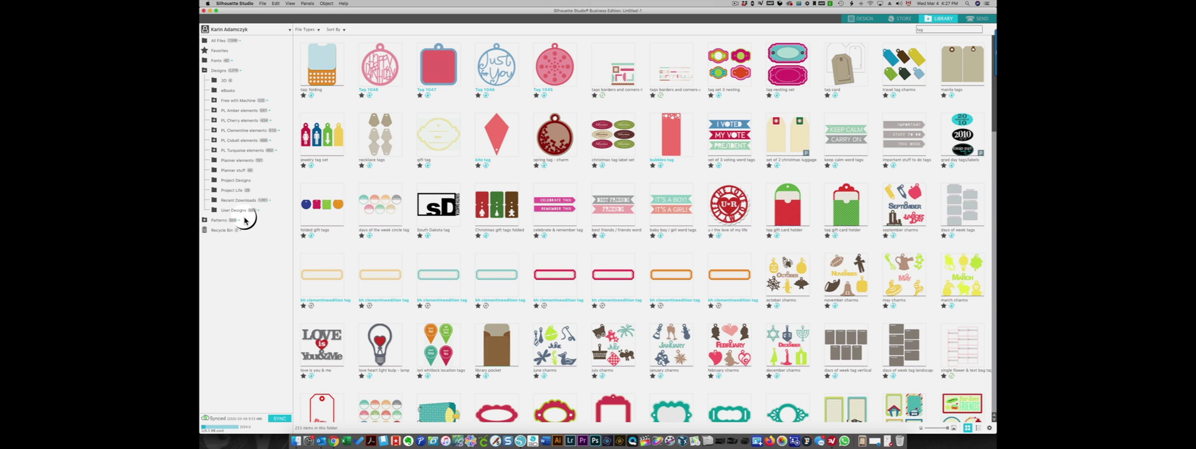
pyautogui.click(240, 212)
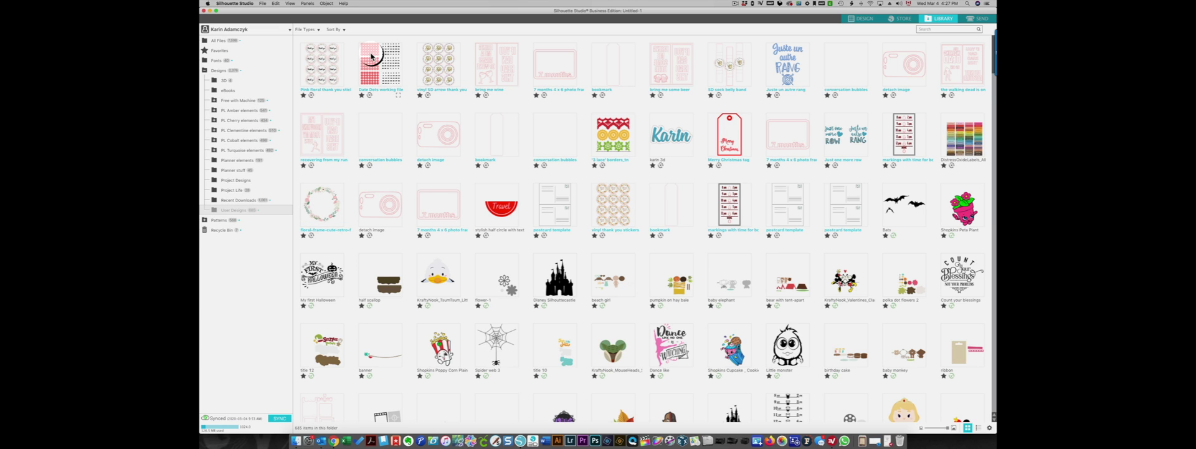
pyautogui.click(325, 72)
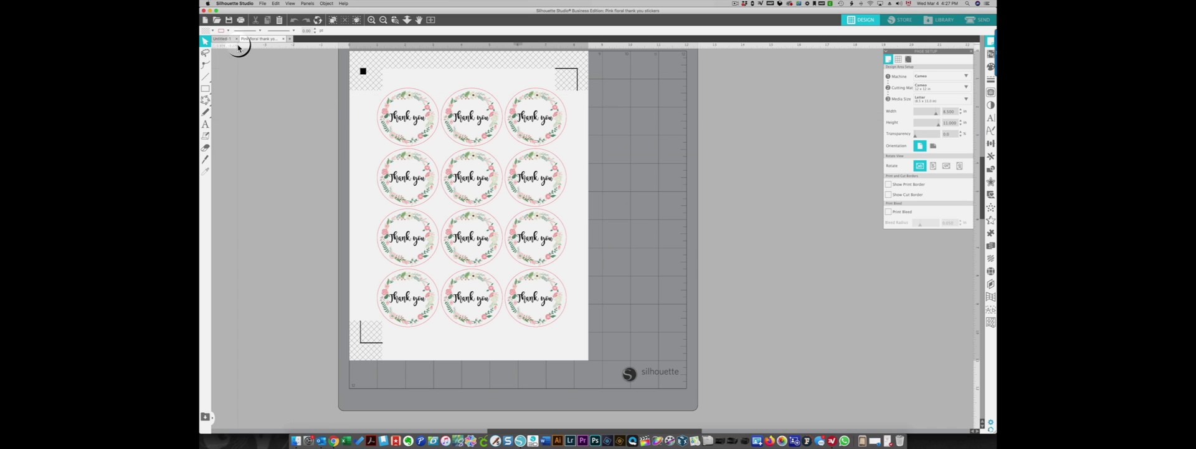
# - Close the thank you stickers design and the untitled drawing, and start a new blank drawing
pyautogui.click(289, 39)
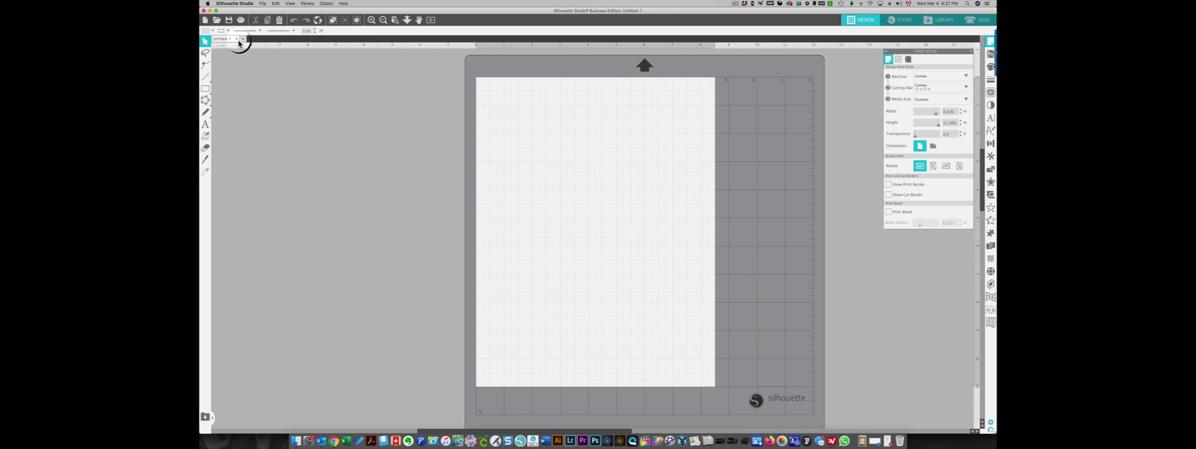
pyautogui.click(238, 39)
pyautogui.click(237, 39)
pyautogui.click(237, 39)
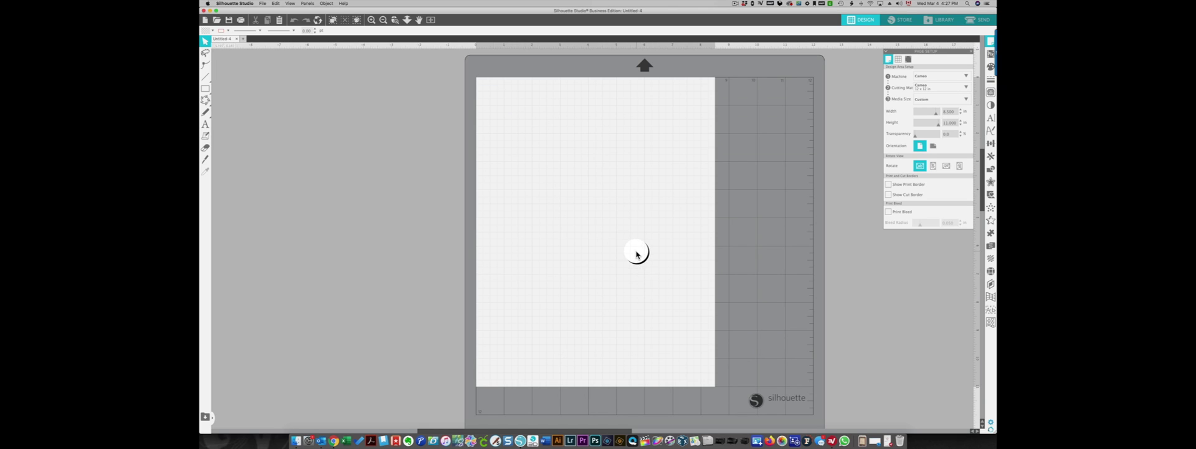
# - Set the machine to Auto (Cameo) in the page setup and keep the Cameo 12 x 12 in cutting mat
pyautogui.click(991, 43)
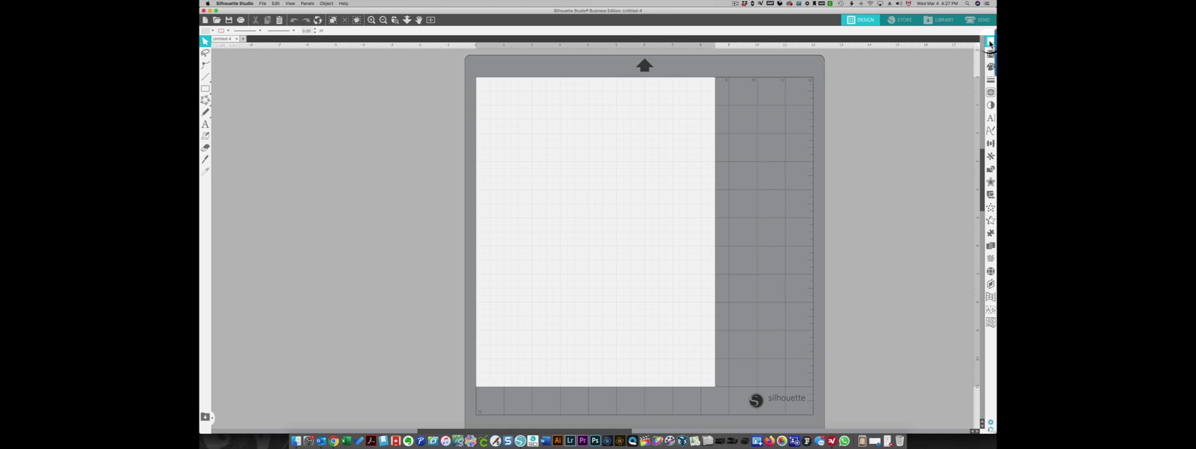
pyautogui.click(991, 42)
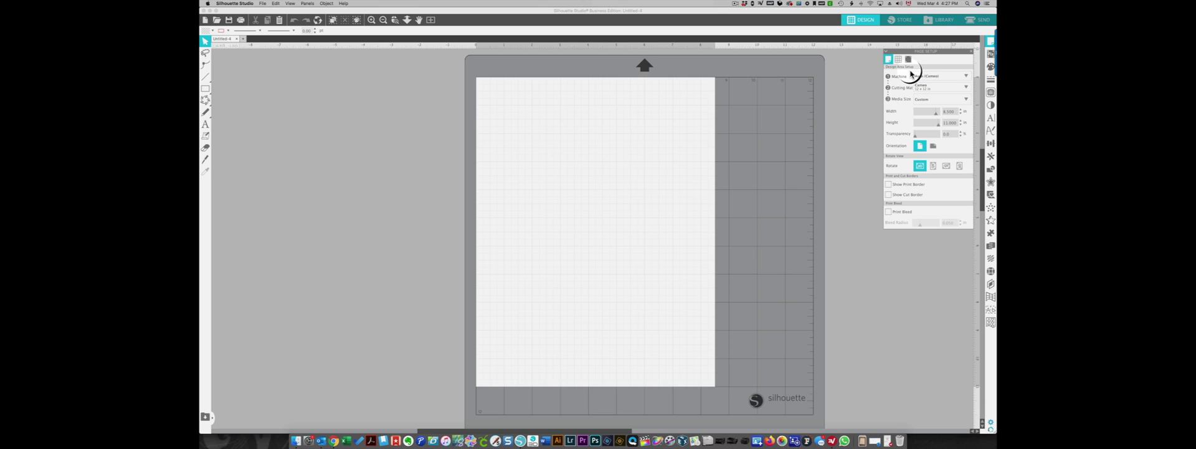
pyautogui.click(960, 78)
pyautogui.click(922, 88)
pyautogui.click(947, 80)
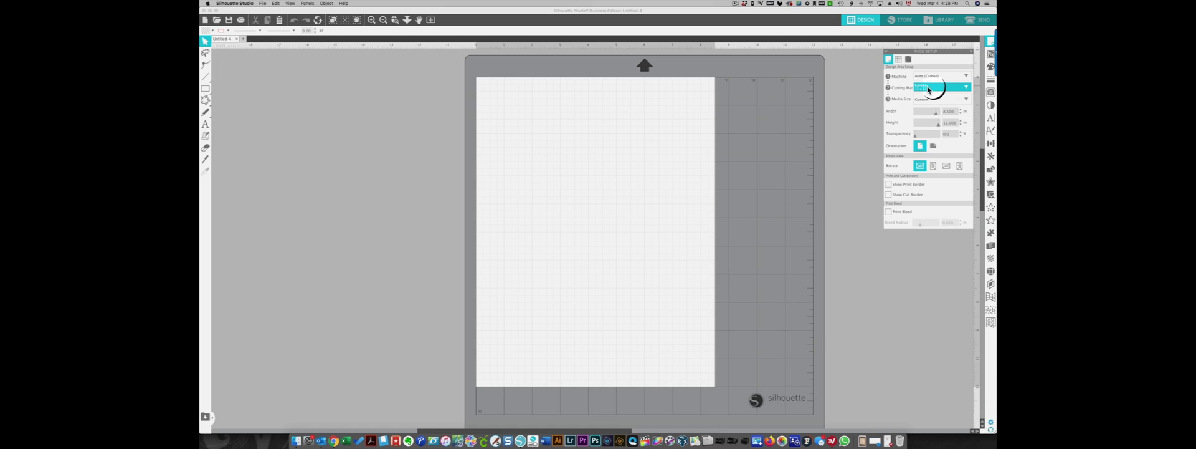
pyautogui.click(939, 89)
pyautogui.click(927, 91)
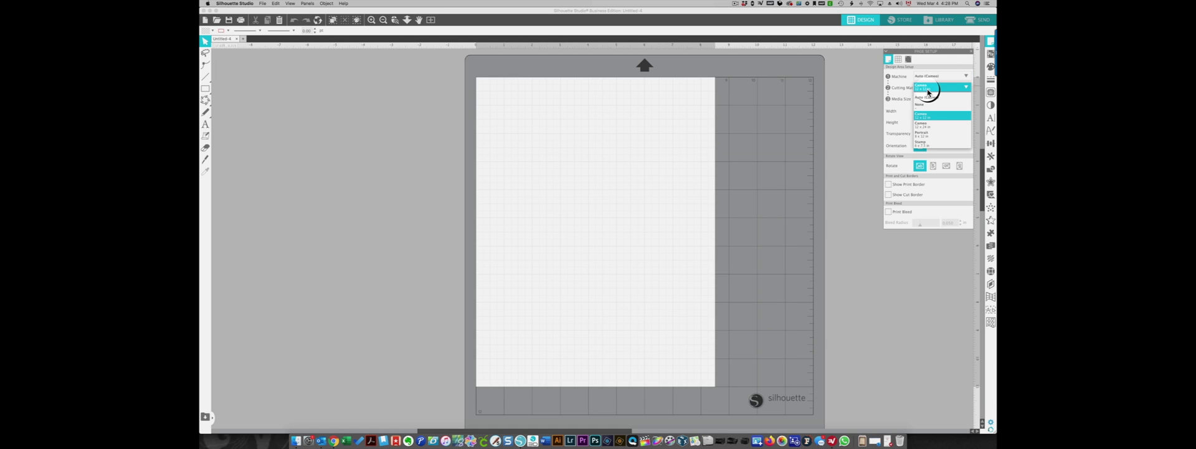
pyautogui.click(908, 95)
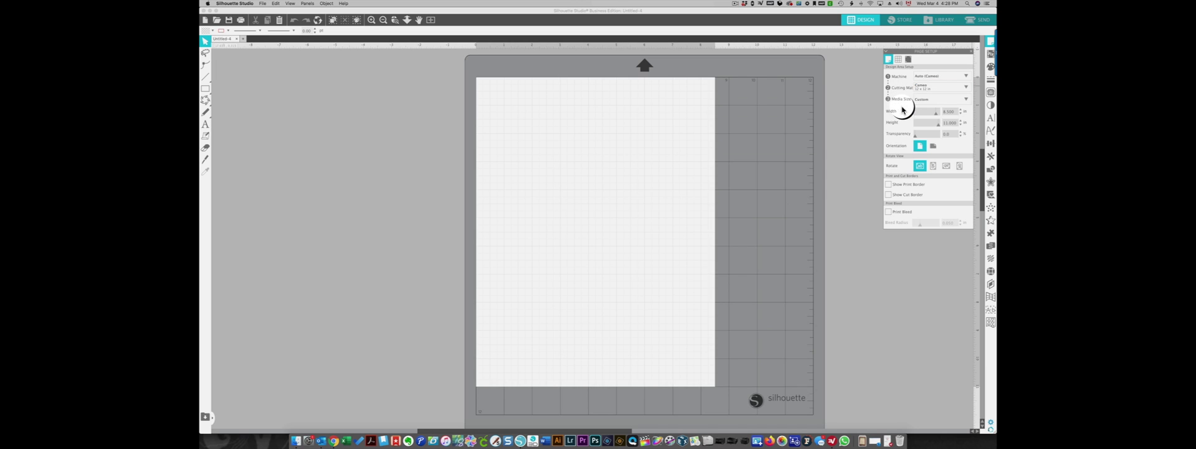
# - Set the media size to Letter and turn on the registration marks
pyautogui.click(931, 102)
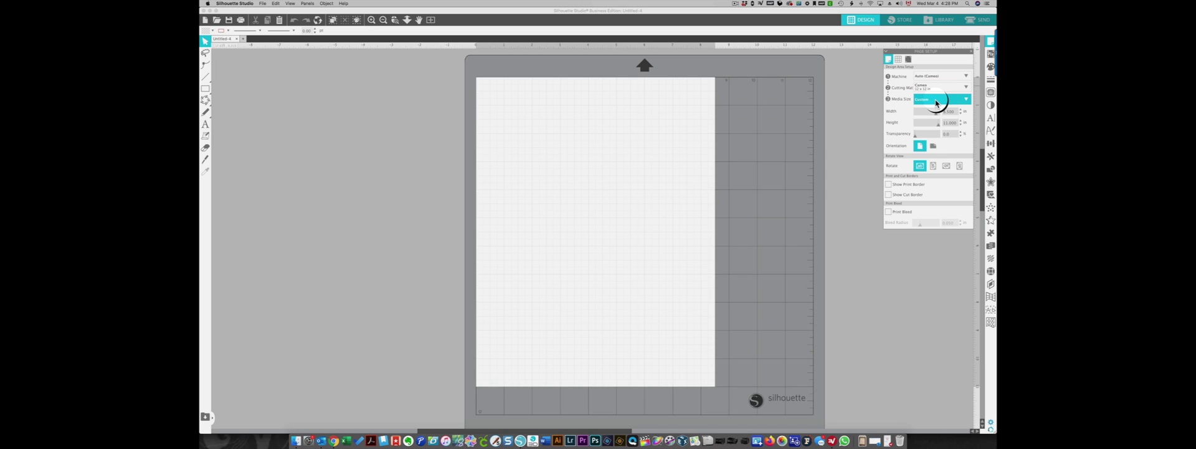
pyautogui.click(936, 101)
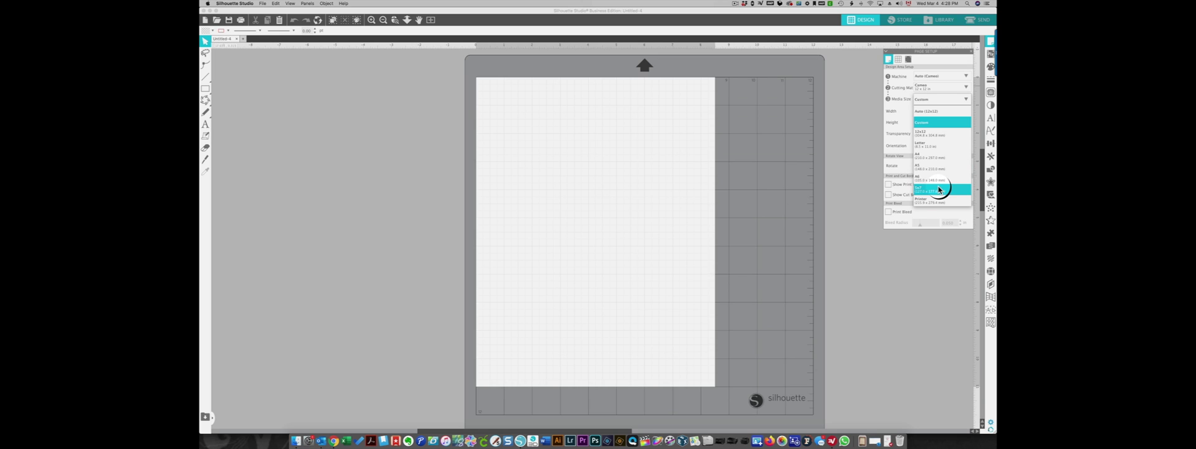
pyautogui.click(941, 145)
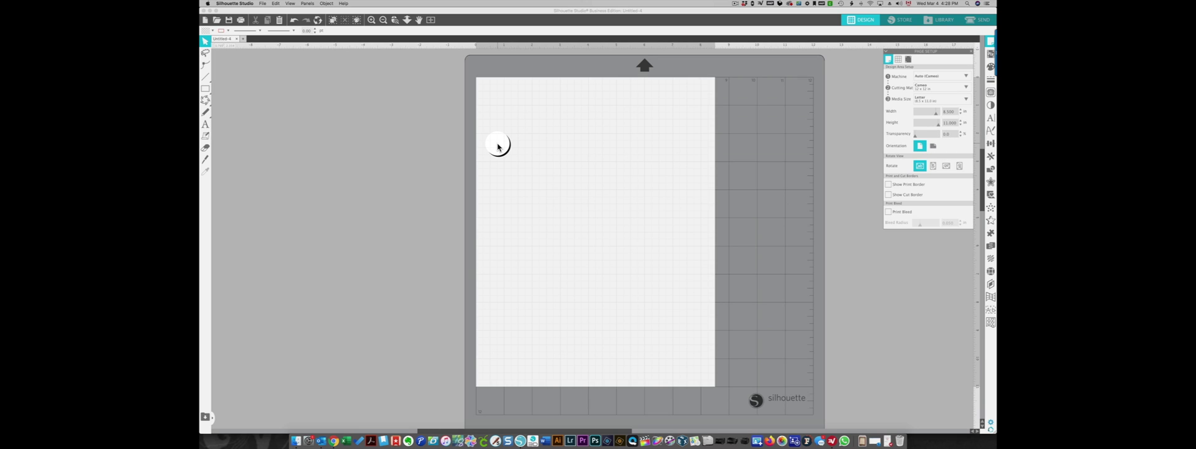
pyautogui.click(909, 59)
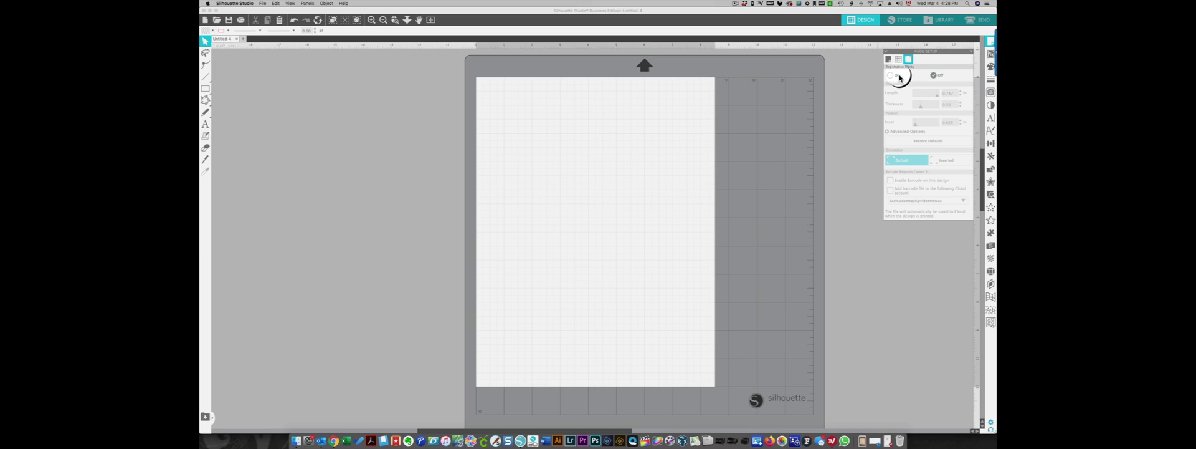
pyautogui.click(890, 75)
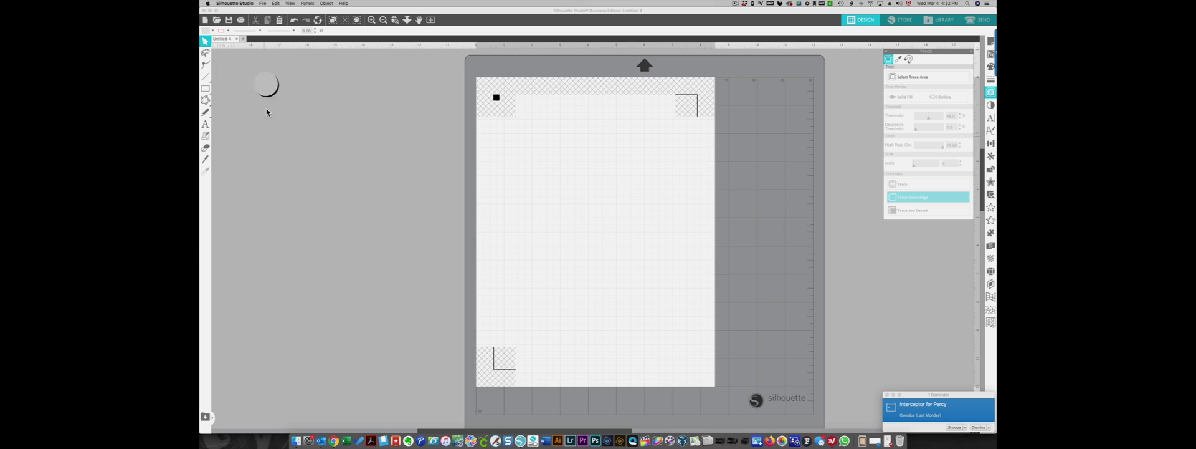
# - Merge the file "single flower with SDIVADESIGNS.eps" from the Blog artwork folder into the drawing
pyautogui.click(263, 3)
pyautogui.click(277, 40)
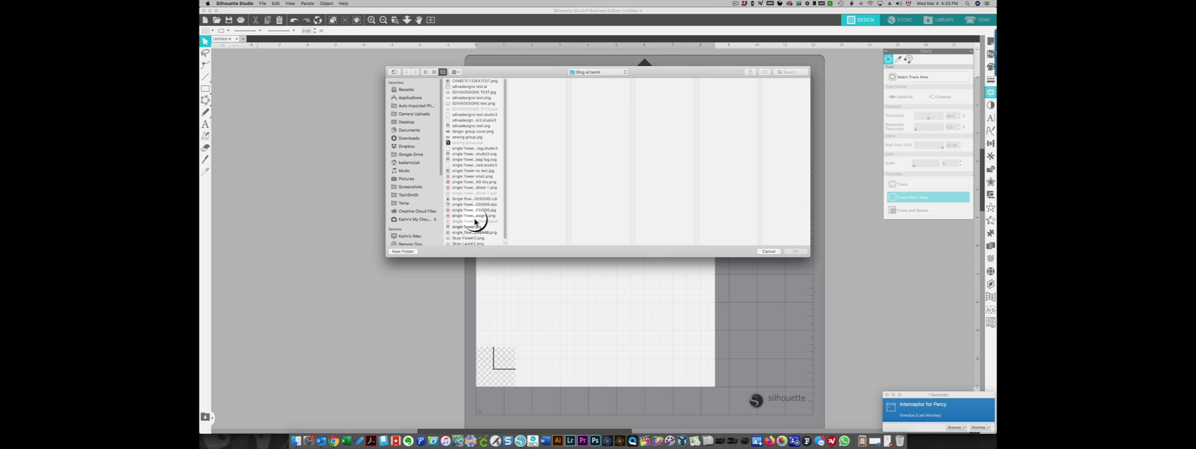
pyautogui.click(470, 206)
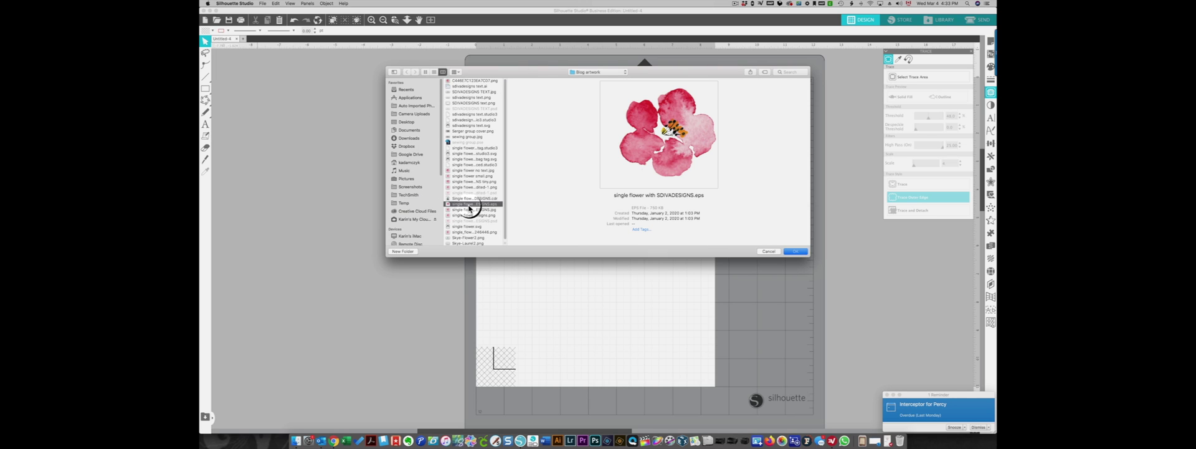
pyautogui.click(791, 252)
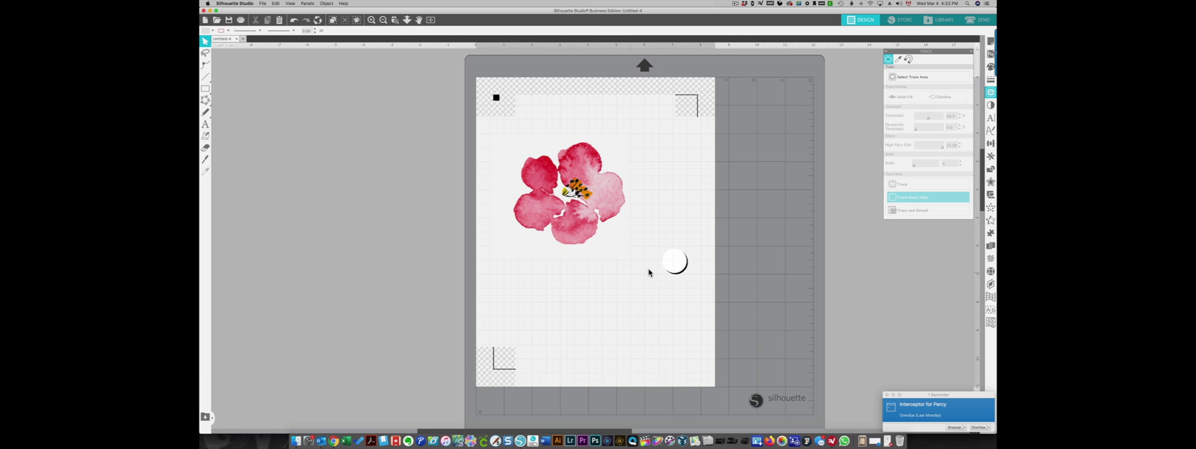
# - Select a trace area around the flower, raise the high pass filter to its maximum and increase the threshold slightly
pyautogui.click(989, 53)
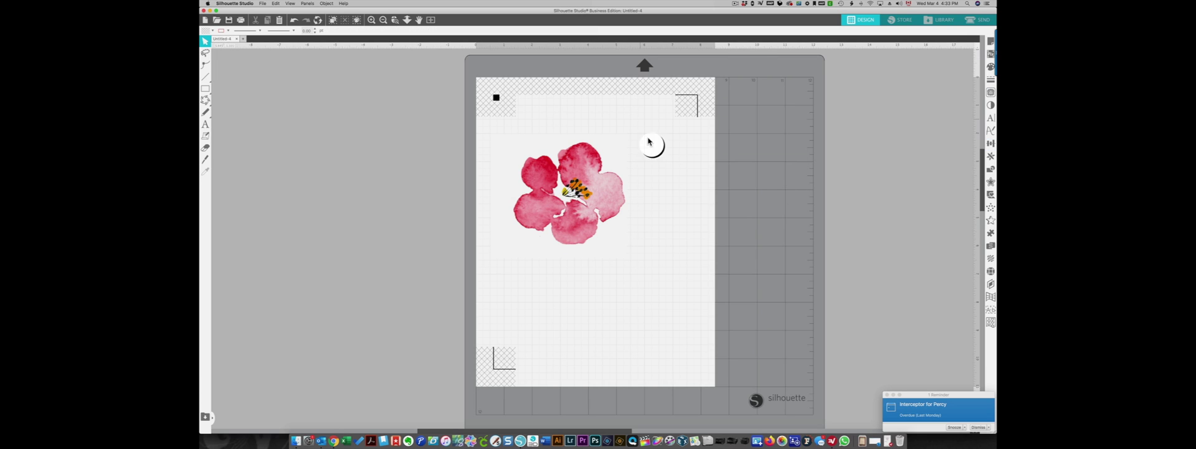
pyautogui.click(991, 92)
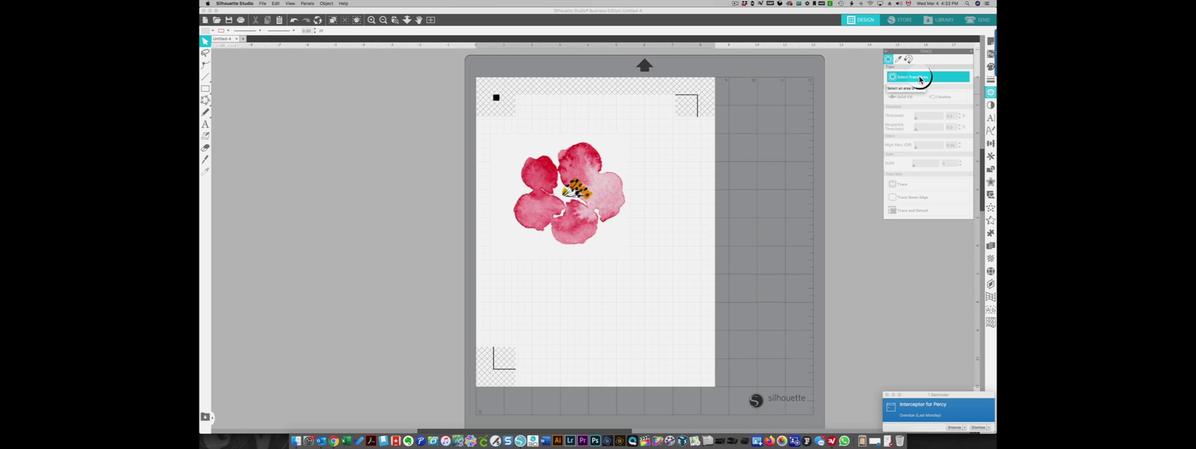
pyautogui.click(933, 79)
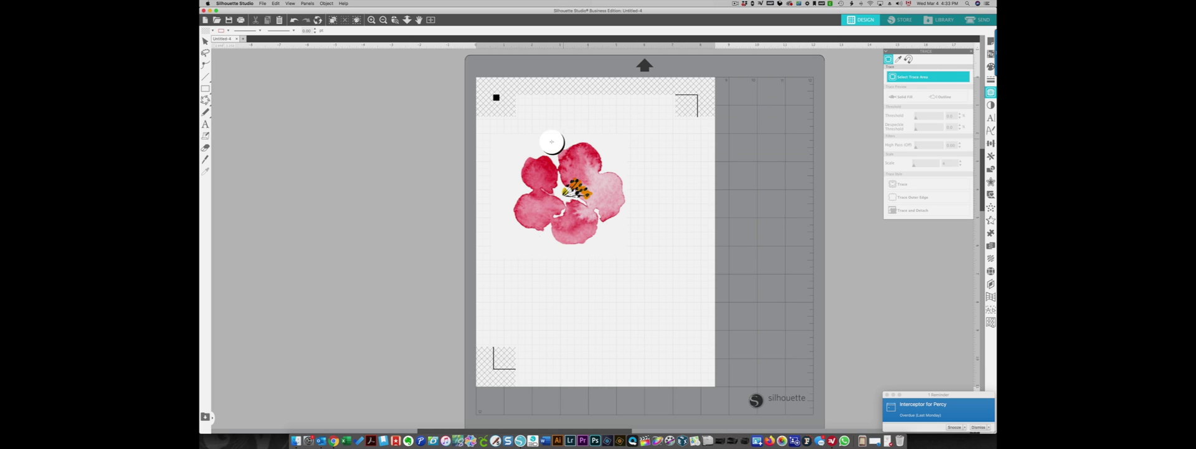
pyautogui.moveTo(506, 140); pyautogui.dragTo(641, 262)
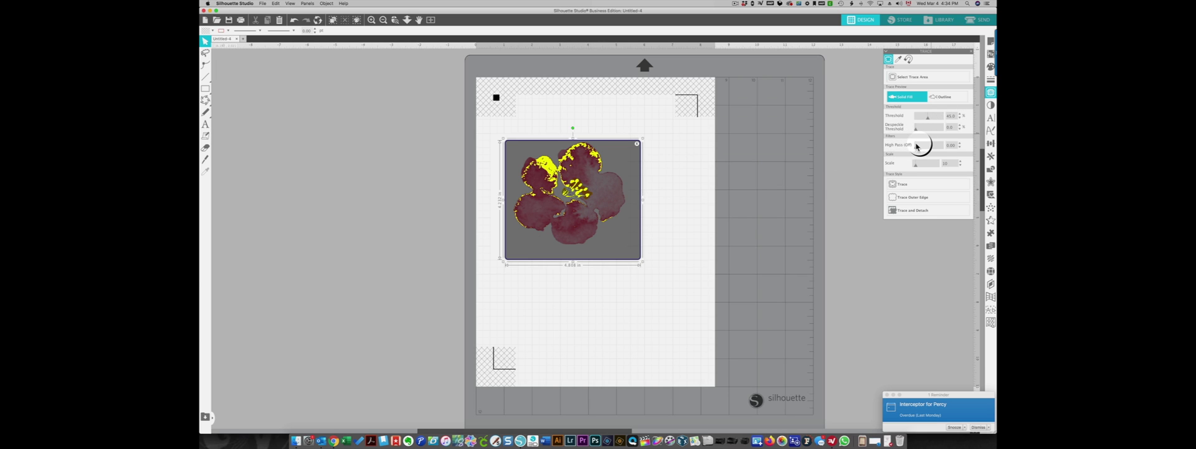
pyautogui.moveTo(916, 150); pyautogui.dragTo(944, 151)
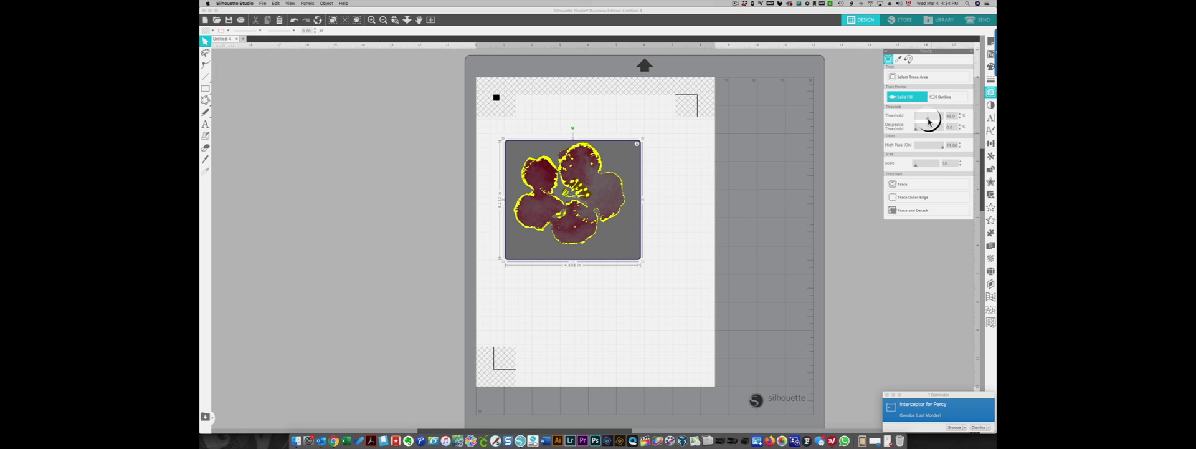
pyautogui.moveTo(928, 121); pyautogui.dragTo(931, 124)
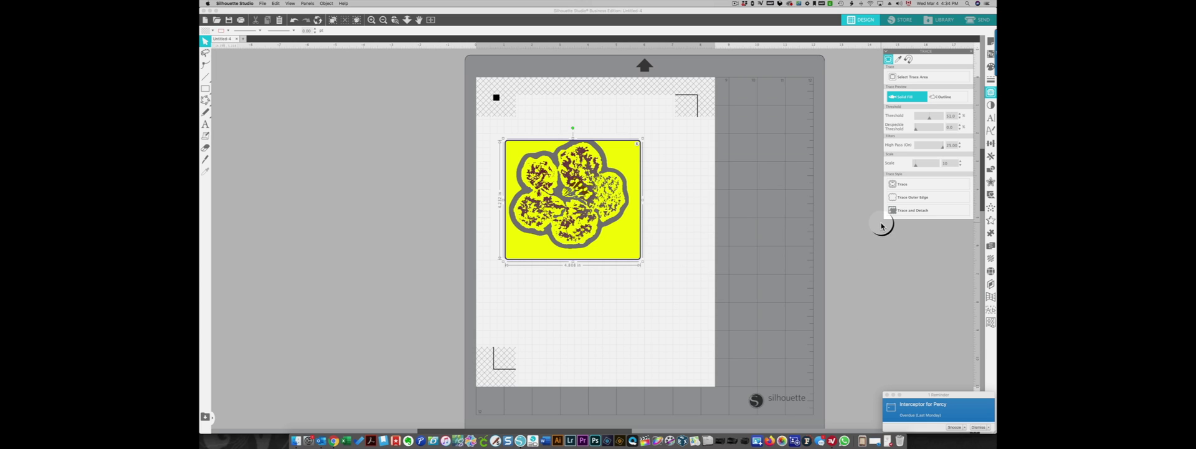
pyautogui.click(907, 189)
pyautogui.moveTo(592, 245); pyautogui.dragTo(419, 286)
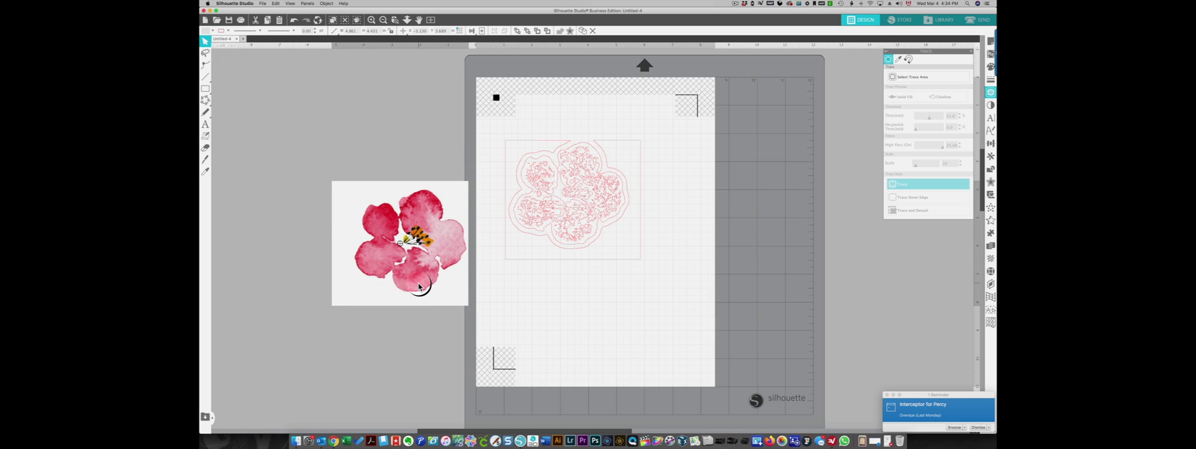
pyautogui.click(499, 222)
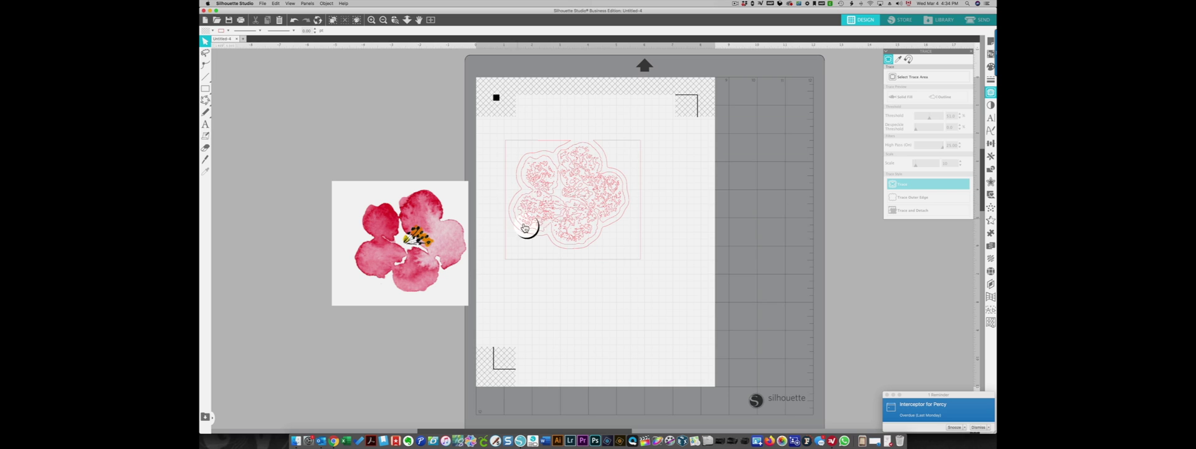
pyautogui.moveTo(588, 249); pyautogui.dragTo(600, 259)
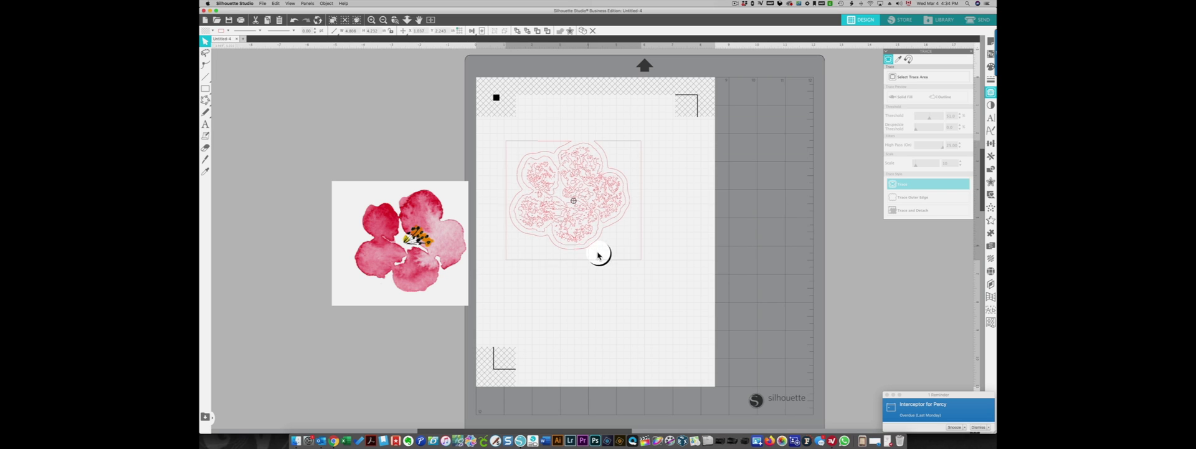
pyautogui.click(293, 21)
pyautogui.click(293, 21)
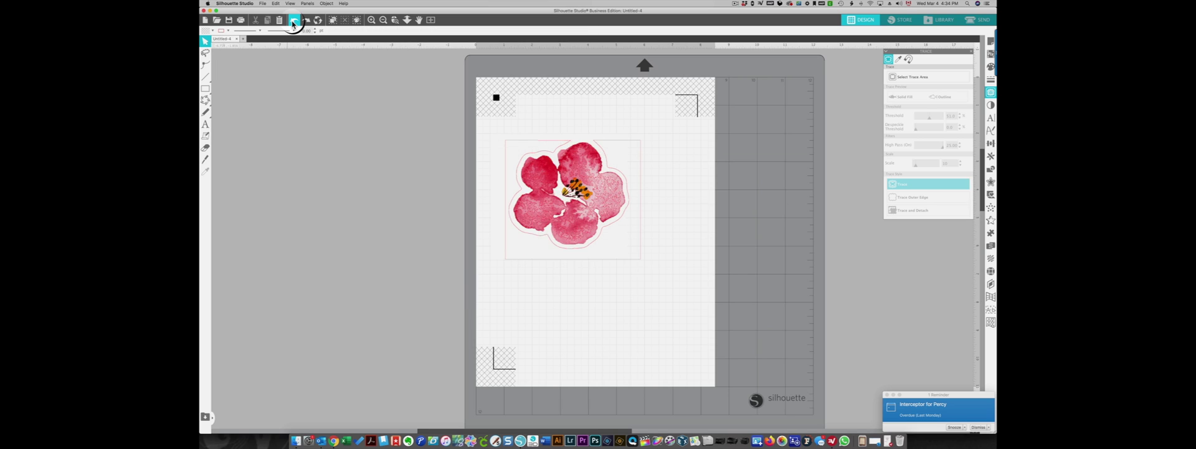
pyautogui.click(293, 22)
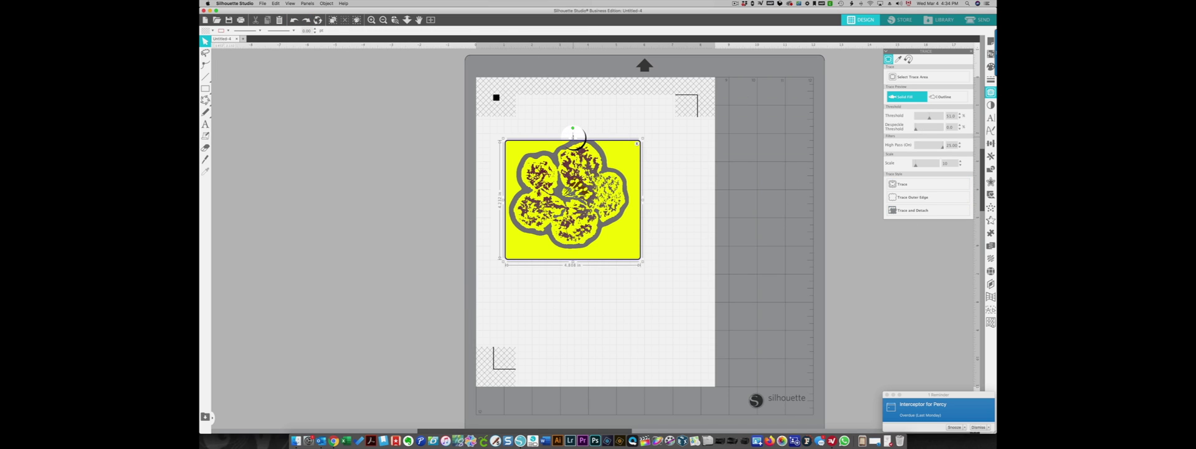
# - Extend the trace area's top edge slightly upward and trace the flower
pyautogui.moveTo(573, 137); pyautogui.dragTo(572, 132)
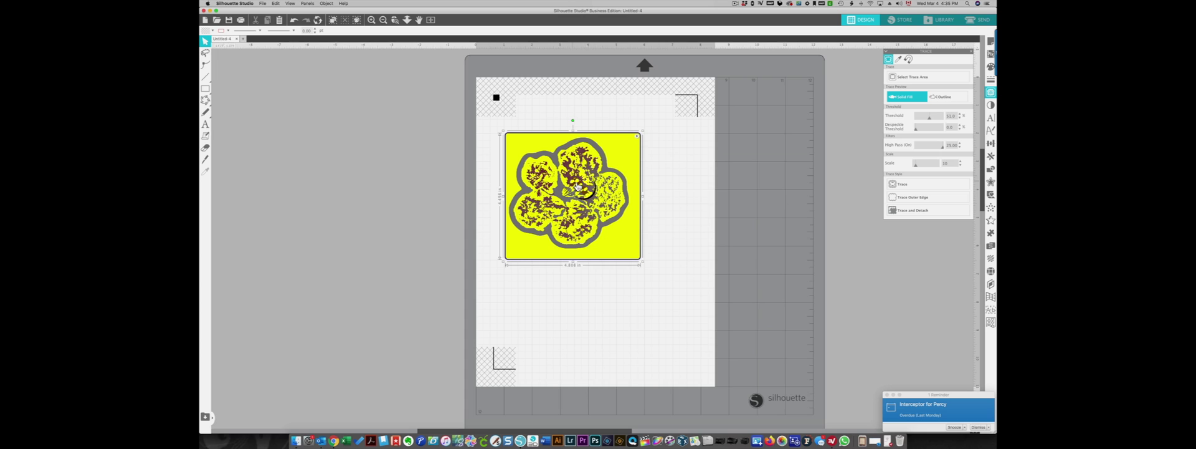
pyautogui.click(896, 185)
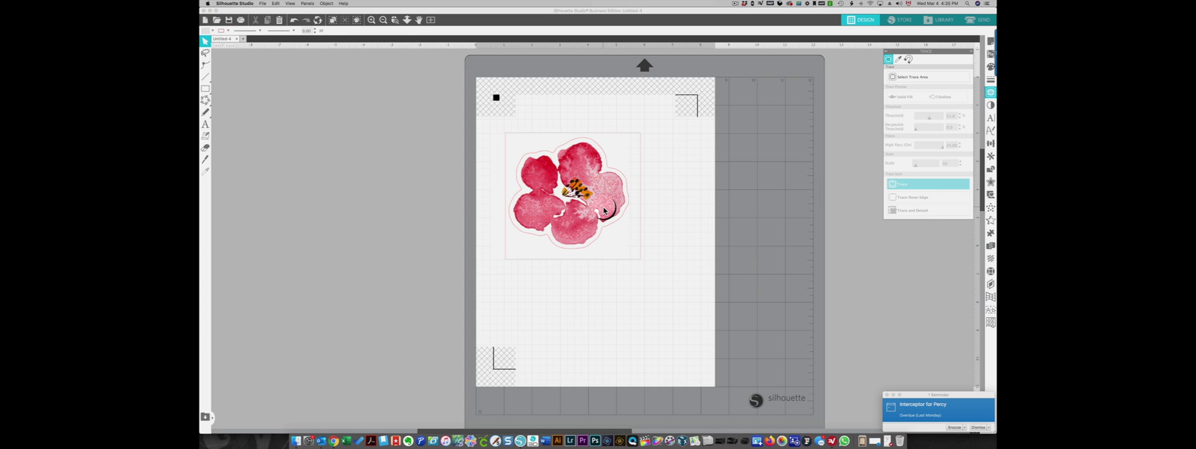
# - Move the flower image off the page, away from its traced lines, and release the compound path of the trace
pyautogui.moveTo(604, 211)
pyautogui.mouseDown()
pyautogui.moveTo(414, 227)
pyautogui.moveTo(665, 305)
pyautogui.moveTo(649, 299)
pyautogui.mouseUp()
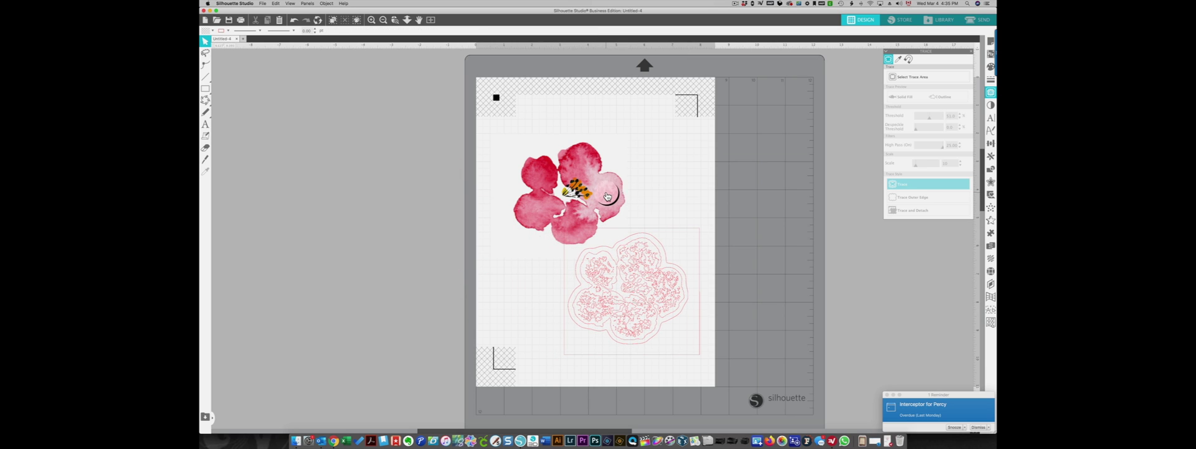
pyautogui.moveTo(607, 197); pyautogui.dragTo(359, 198)
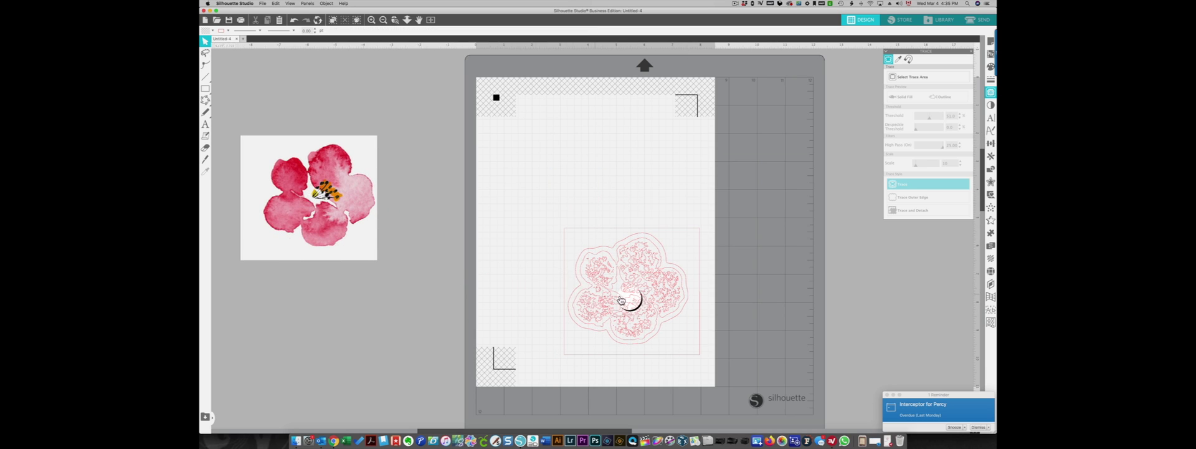
pyautogui.moveTo(621, 300); pyautogui.dragTo(589, 238)
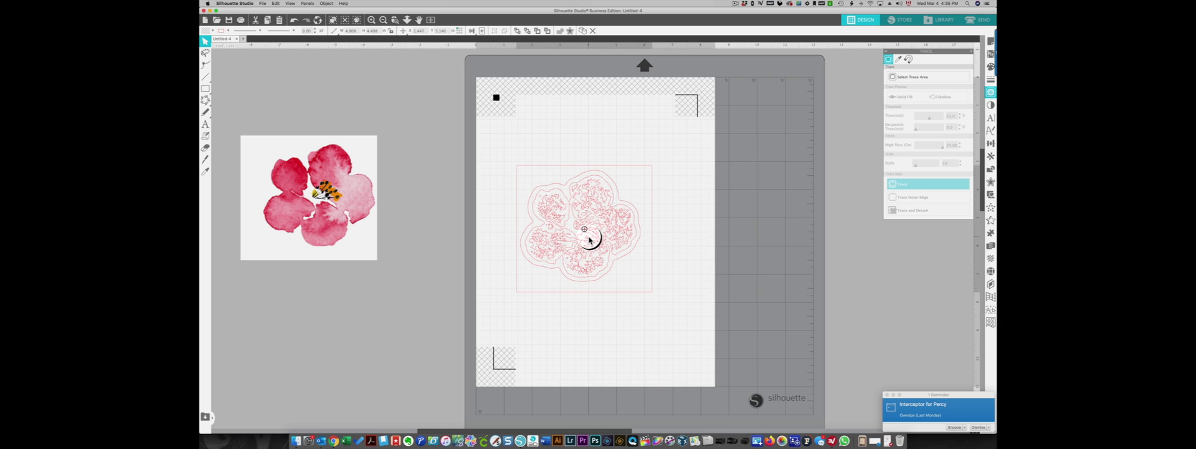
pyautogui.rightClick(585, 218)
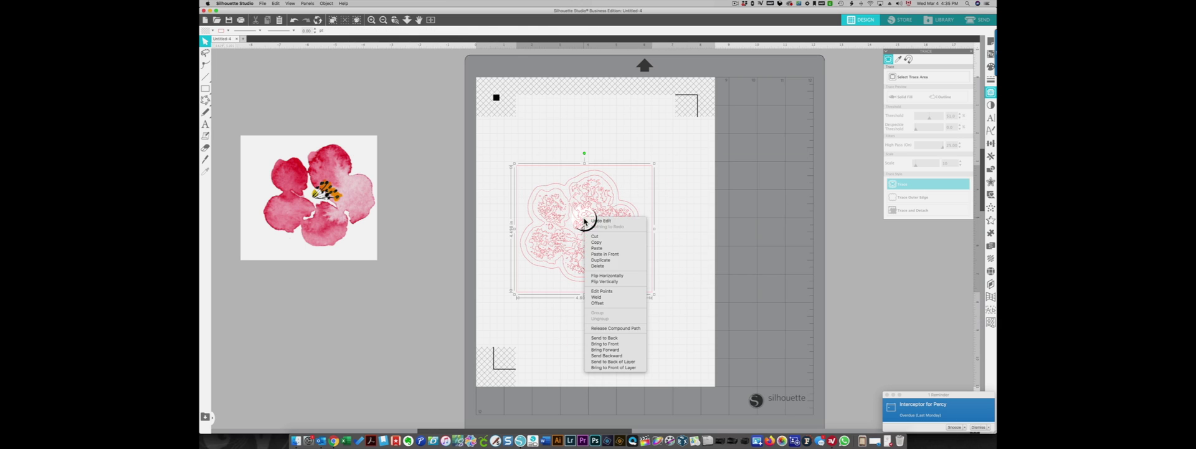
pyautogui.click(626, 328)
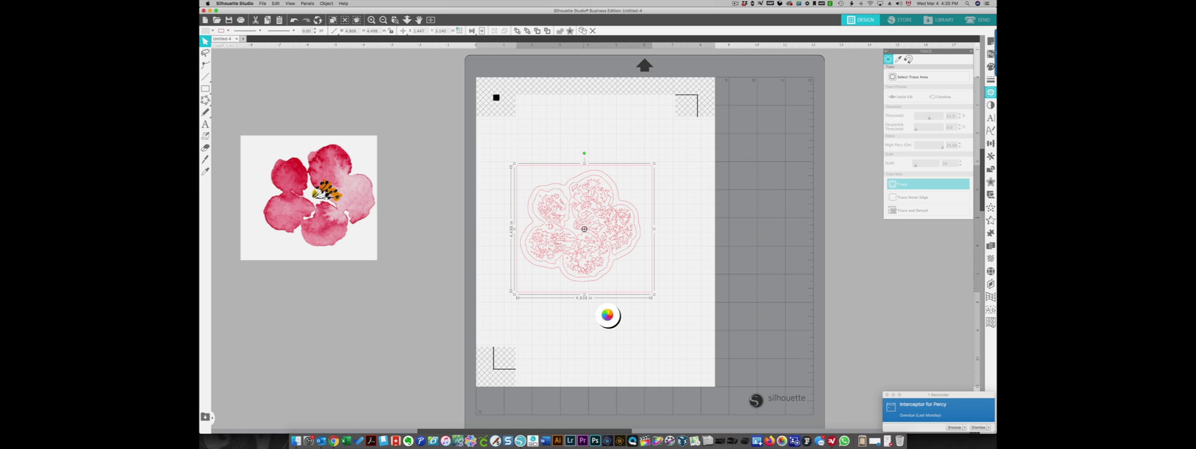
pyautogui.click(616, 314)
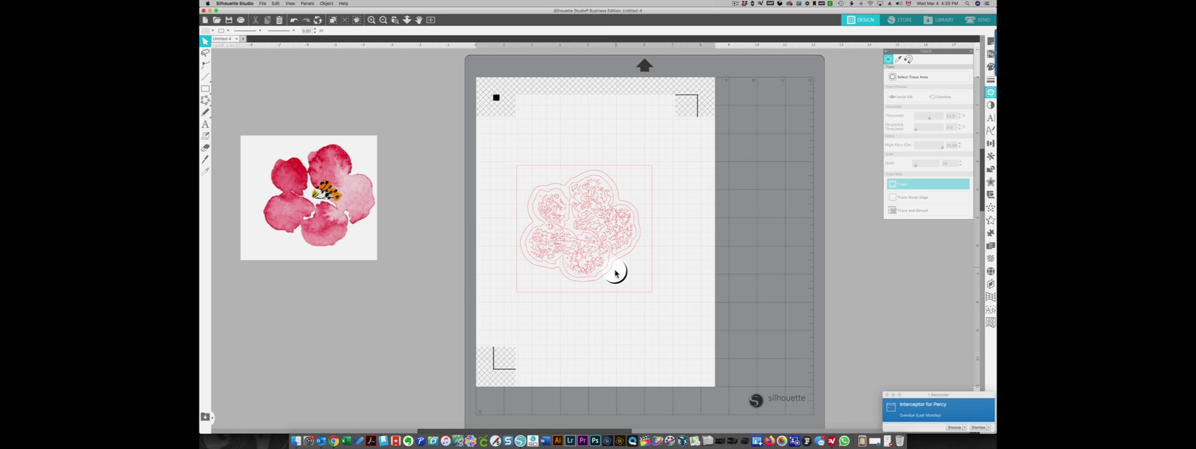
# - Keep only the outermost traced outline, deleting all other traced lines, and place the flower image back inside it on the page
pyautogui.moveTo(624, 258)
pyautogui.mouseDown()
pyautogui.moveTo(806, 259)
pyautogui.moveTo(801, 270)
pyautogui.mouseUp()
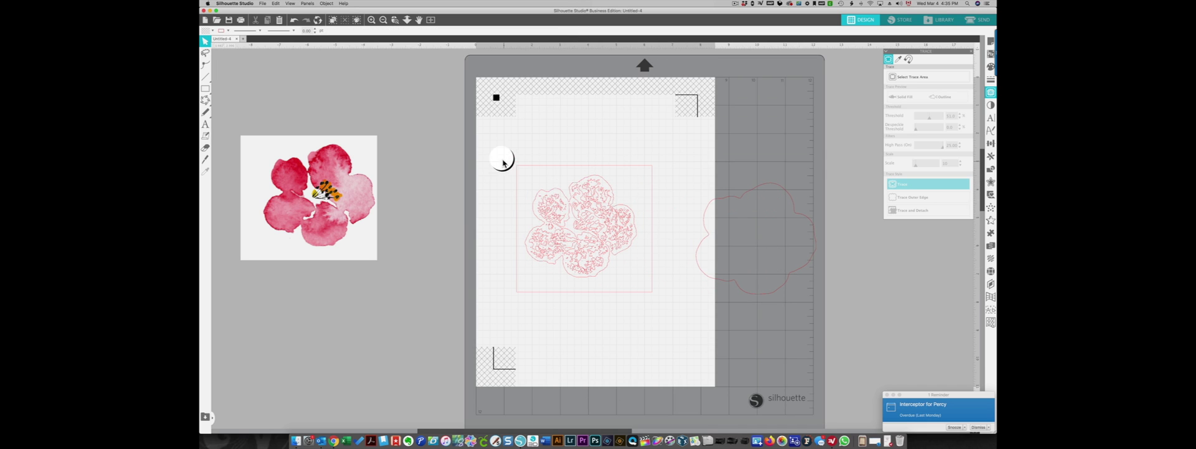
pyautogui.moveTo(502, 155); pyautogui.dragTo(678, 327)
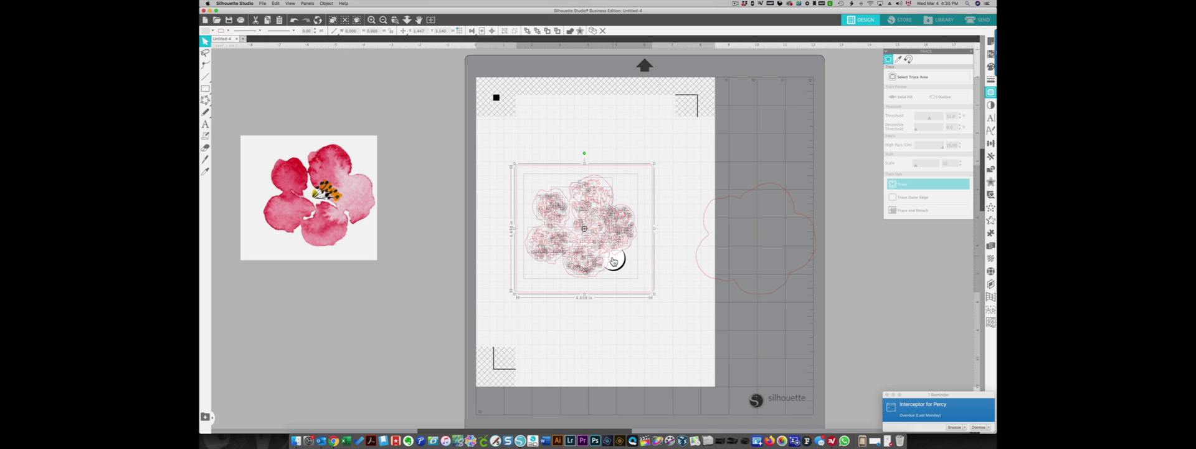
pyautogui.press('Delete')
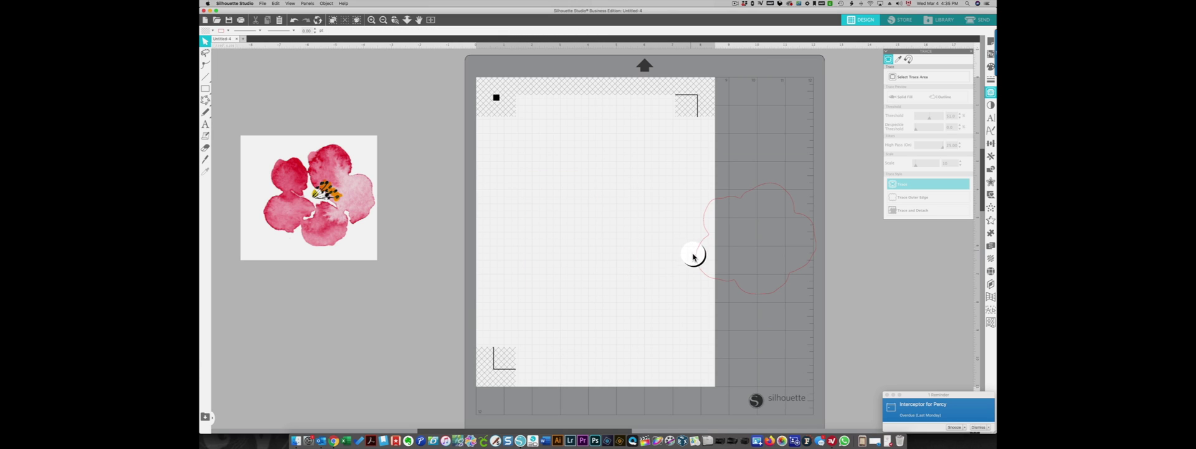
pyautogui.moveTo(700, 267); pyautogui.dragTo(542, 230)
pyautogui.moveTo(350, 212); pyautogui.dragTo(630, 219)
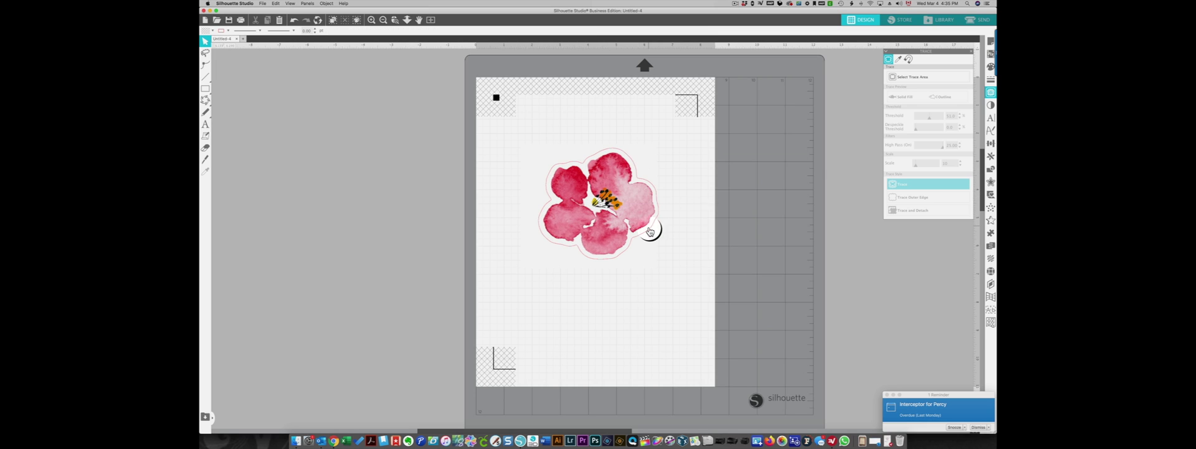
# - Offset the flower's outline outward by a small distance and apply it
pyautogui.click(650, 232)
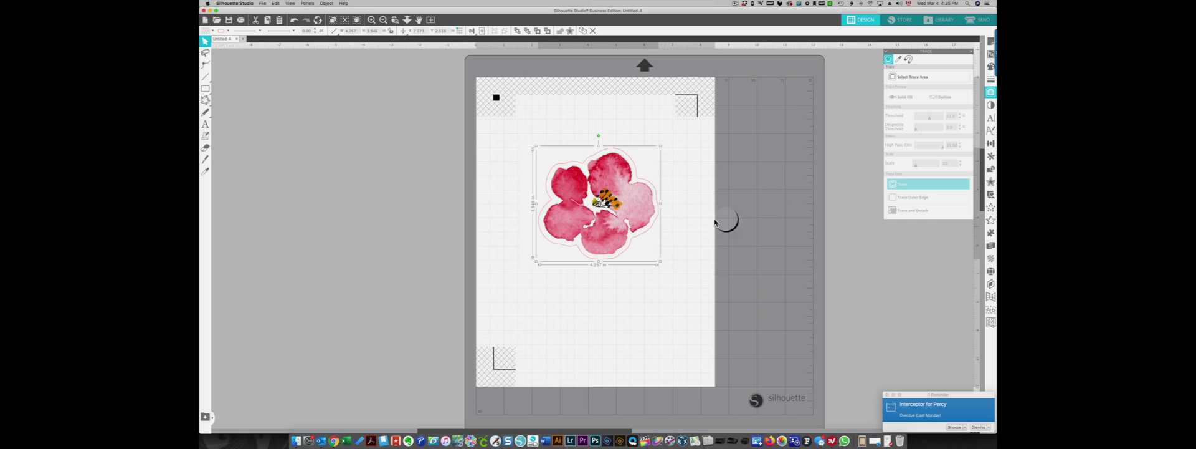
pyautogui.click(991, 181)
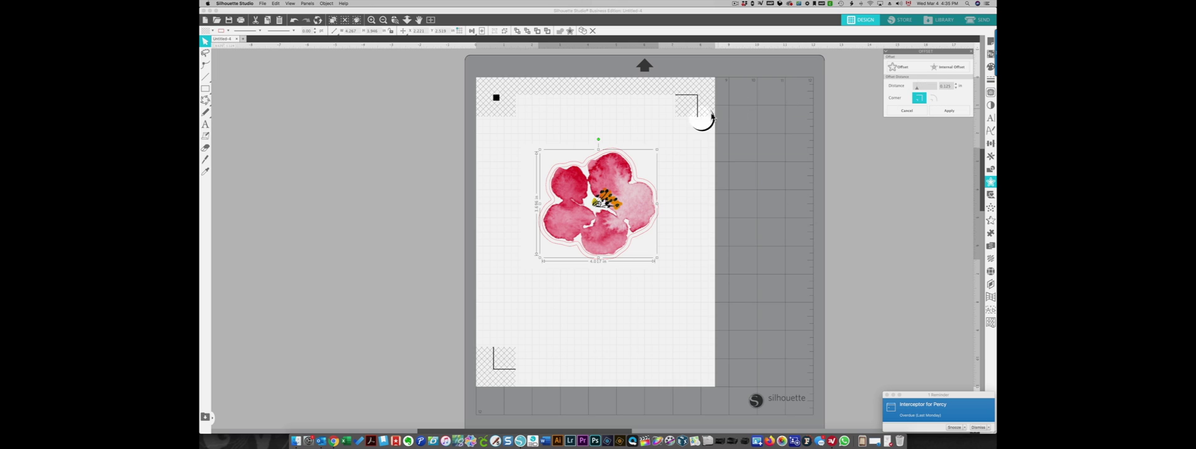
pyautogui.moveTo(987, 63)
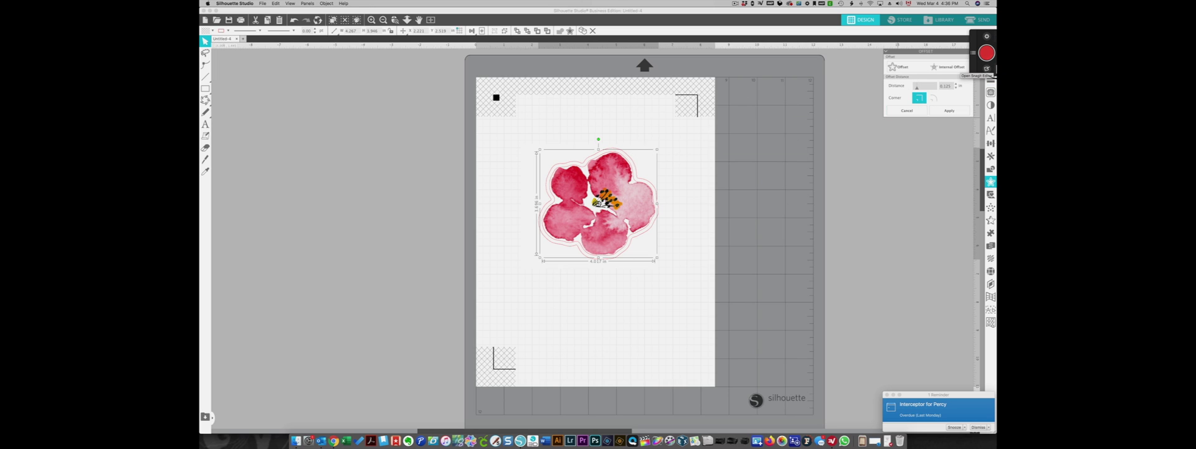
pyautogui.click(957, 90)
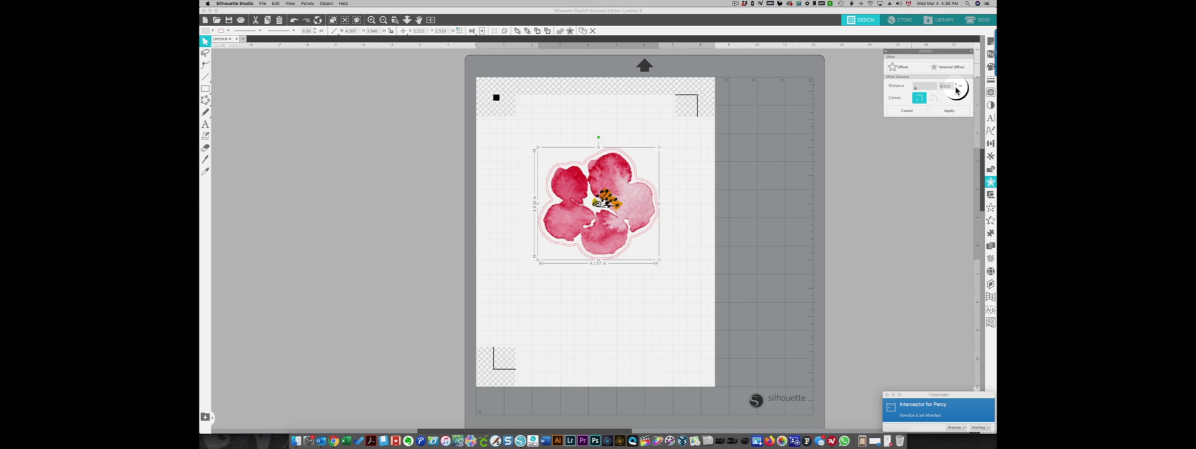
pyautogui.click(956, 88)
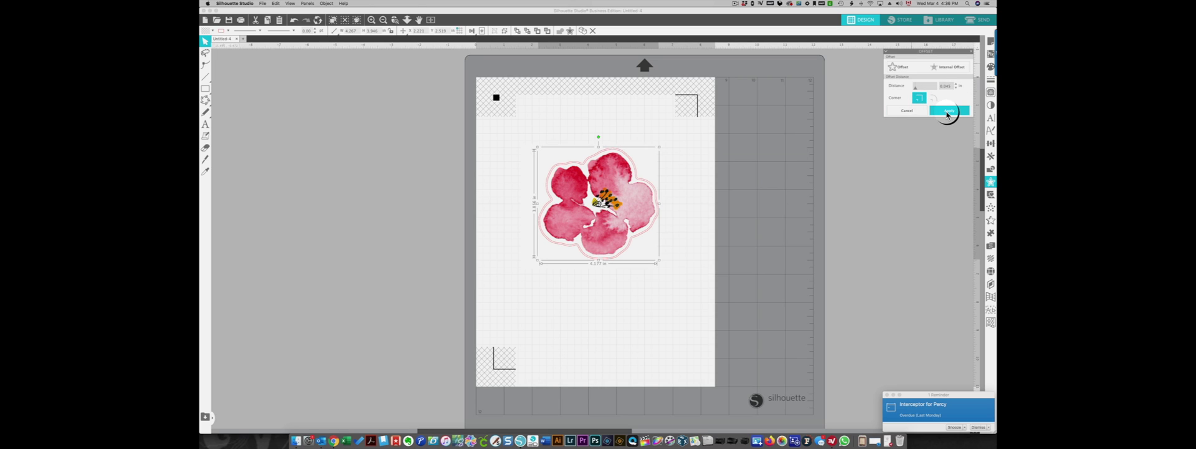
pyautogui.click(948, 112)
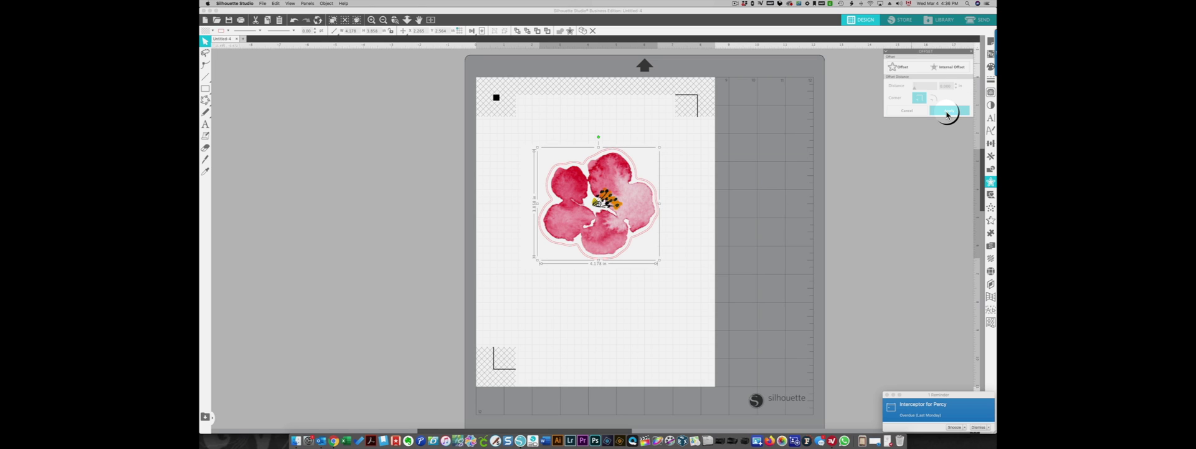
pyautogui.click(682, 187)
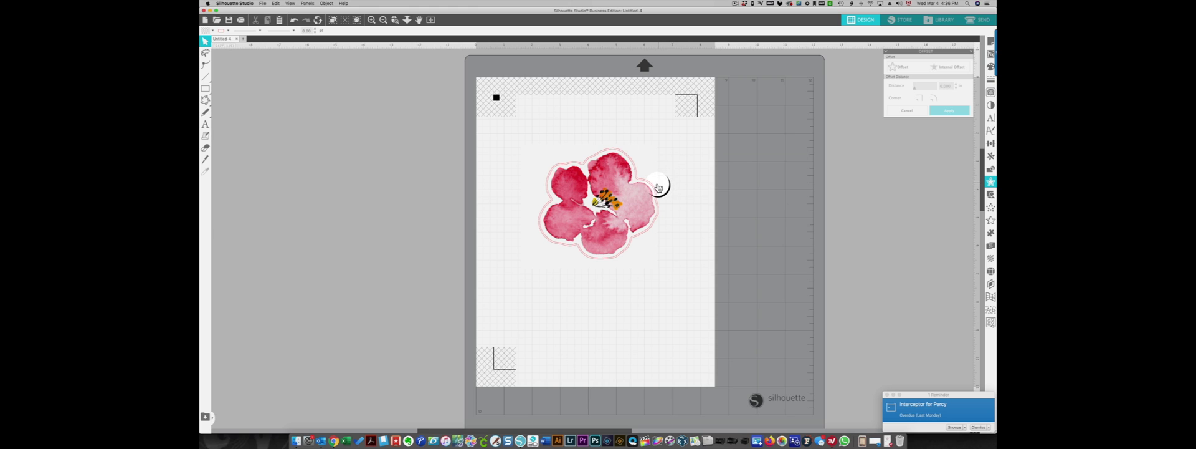
# - Delete the redundant one of the two flower outlines and reposition the flower image inside the remaining outline
pyautogui.moveTo(658, 190); pyautogui.dragTo(800, 187)
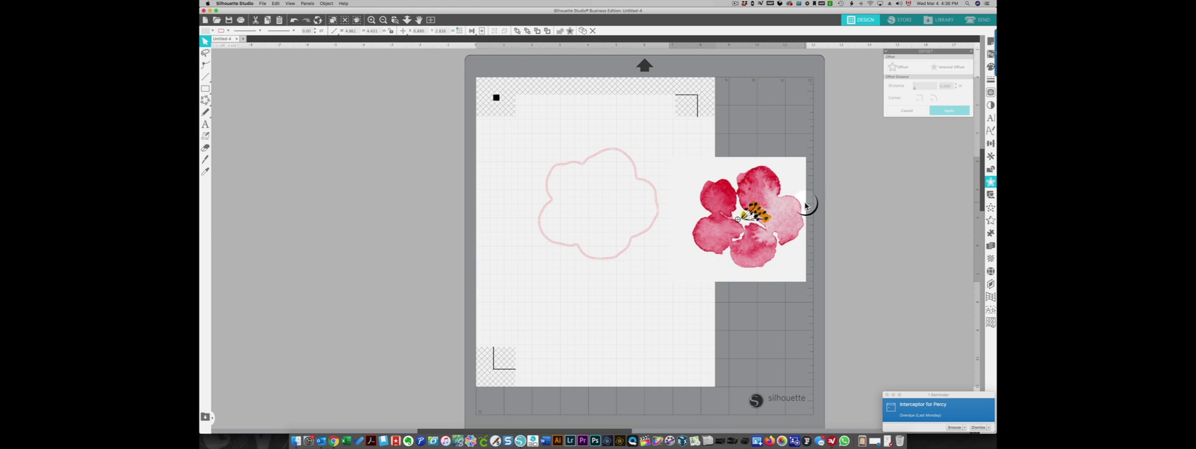
pyautogui.click(659, 218)
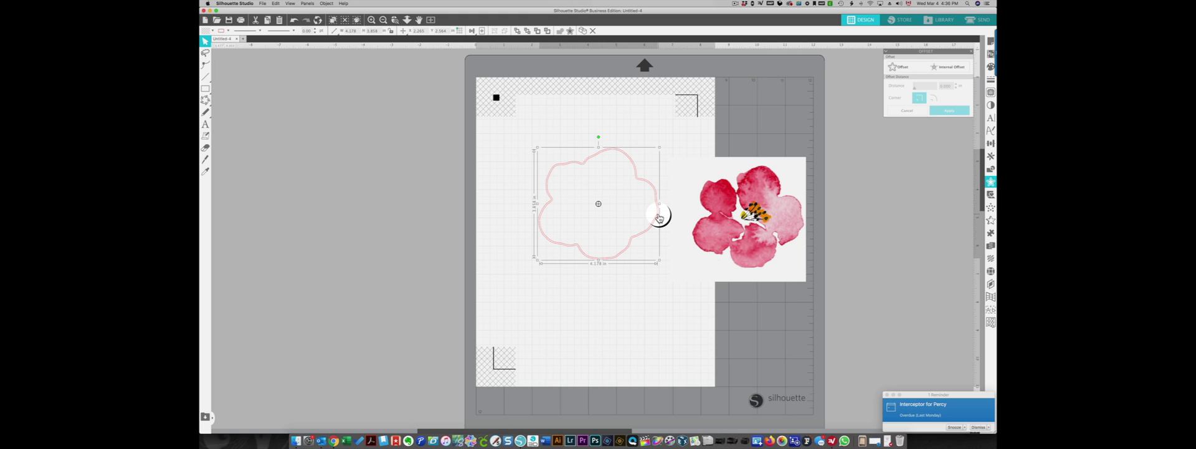
pyautogui.click(660, 215)
pyautogui.moveTo(708, 208); pyautogui.dragTo(614, 242)
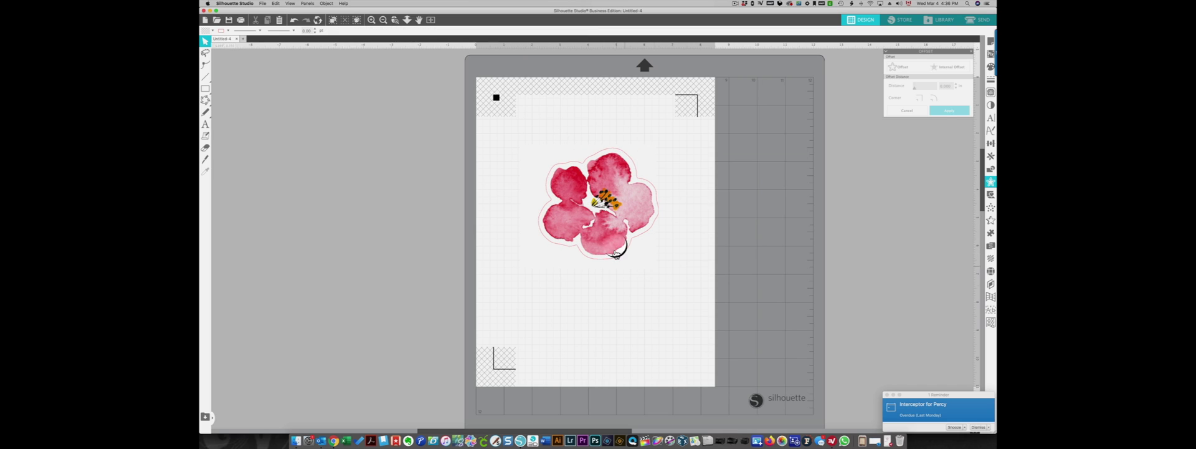
pyautogui.click(614, 268)
# - Add the text "SDIVADESIGN" on the page below the flower
pyautogui.click(205, 124)
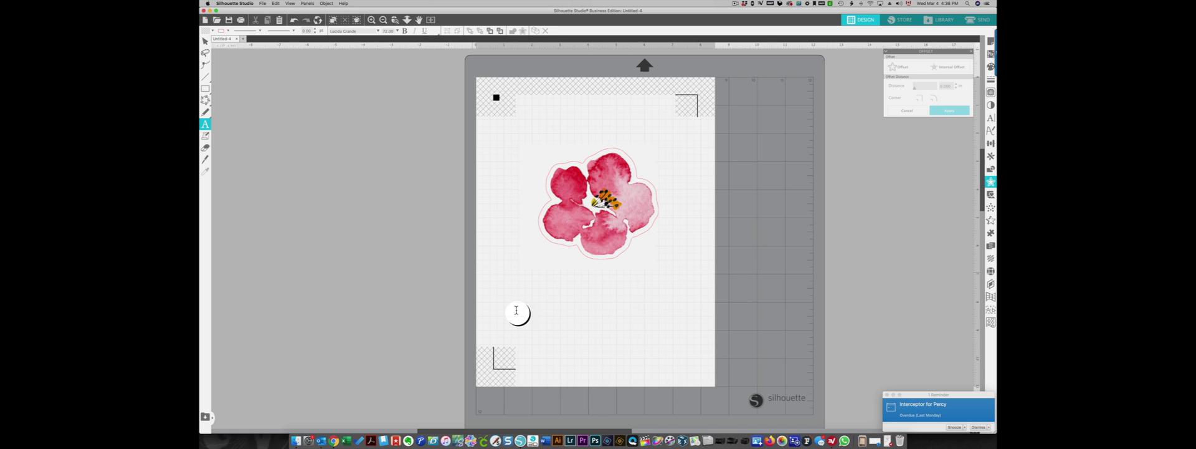
pyautogui.click(548, 305)
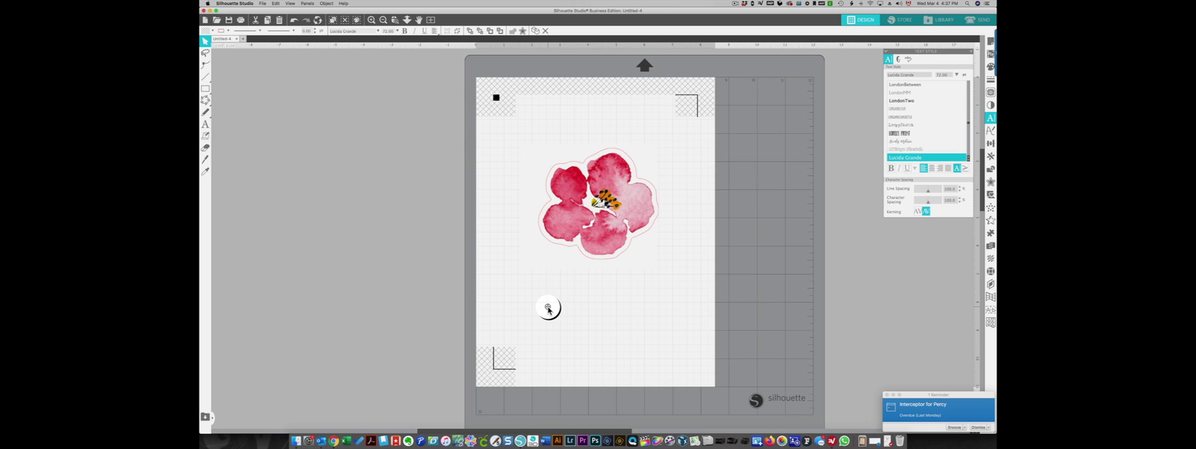
pyautogui.write('SDIVA')
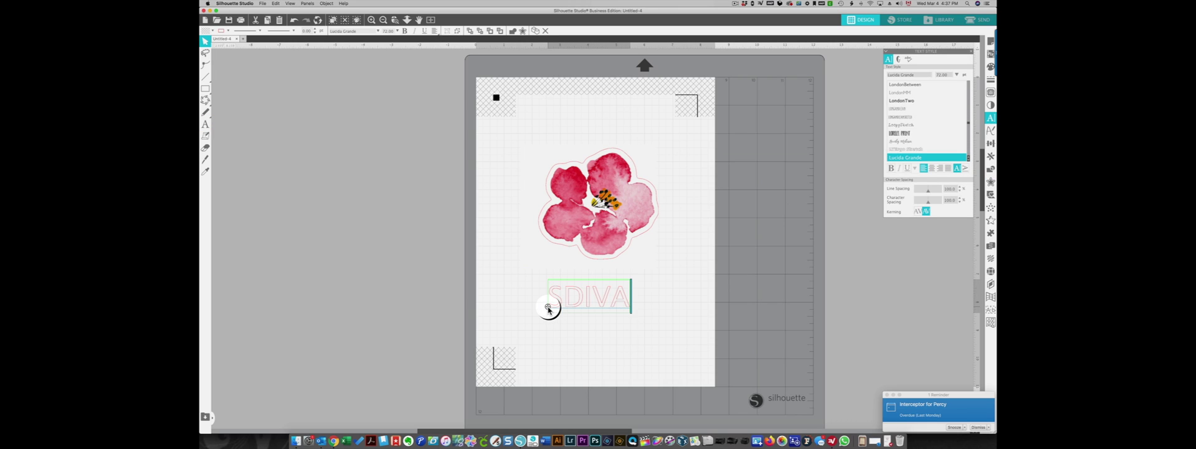
pyautogui.write('DESIGN')
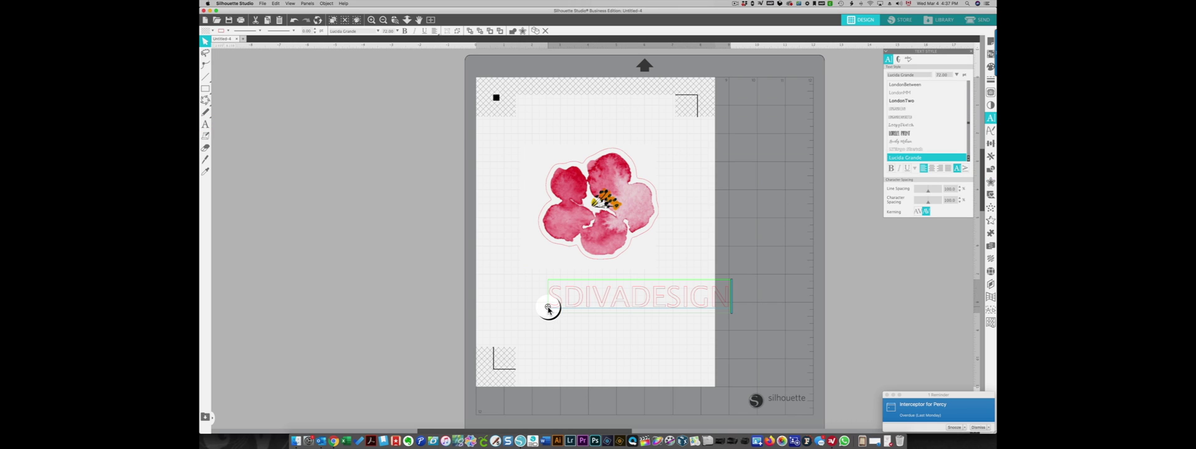
# - Change the whole SDIVADESIGN text to the narrow hand-lettered font among the frequently used fonts
pyautogui.moveTo(557, 310); pyautogui.dragTo(727, 300)
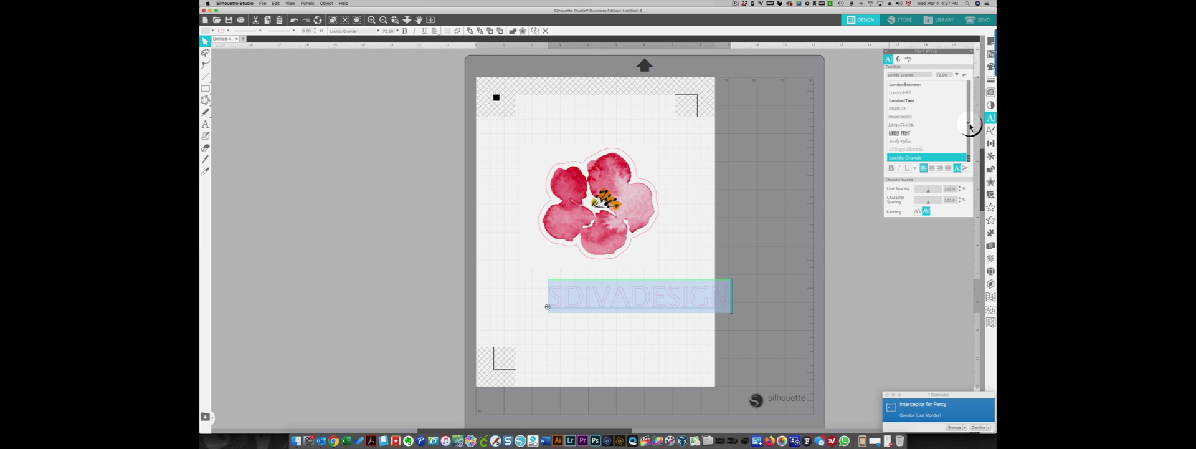
pyautogui.moveTo(969, 126); pyautogui.dragTo(970, 91)
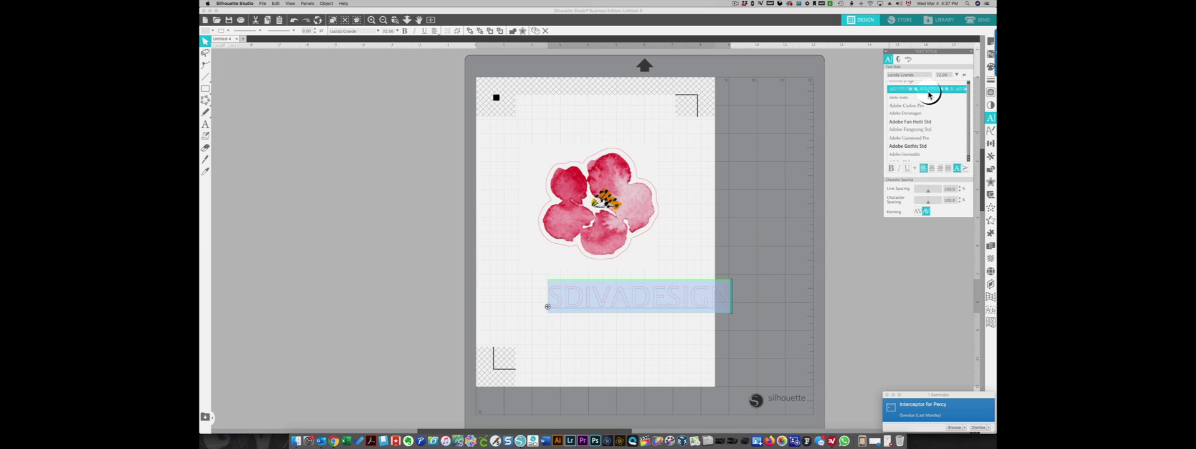
pyautogui.scroll(3, 928, 94)
pyautogui.scroll(2, 927, 93)
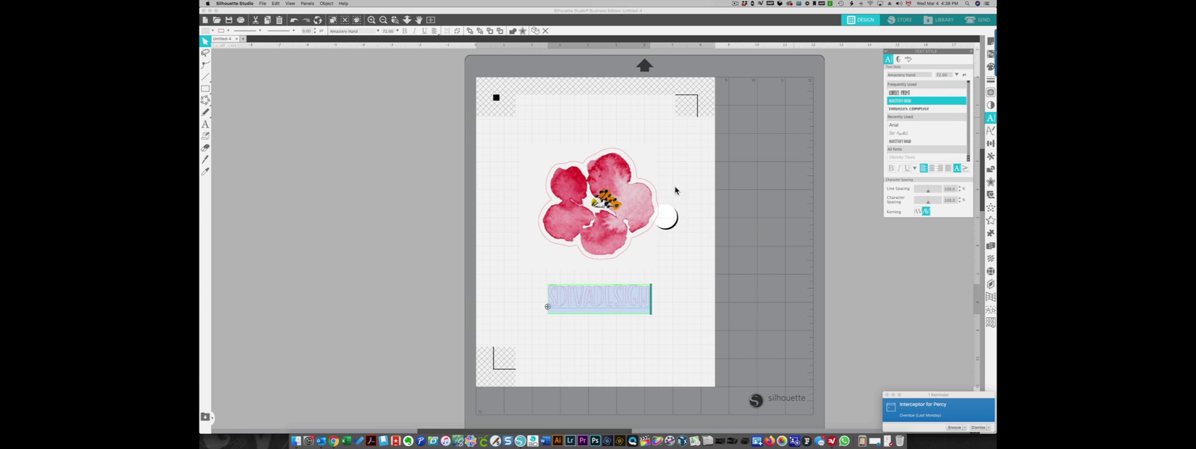
pyautogui.moveTo(621, 306); pyautogui.dragTo(646, 301)
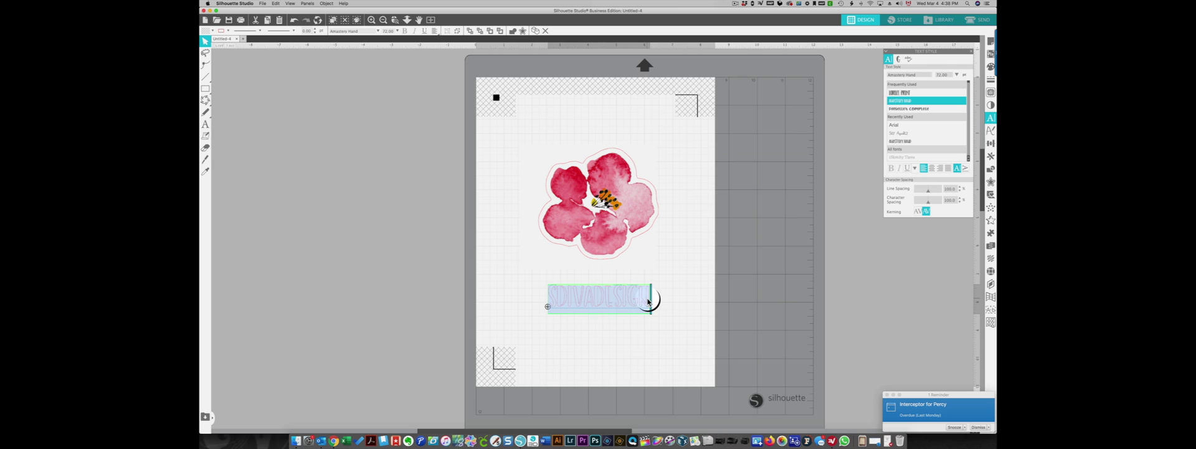
pyautogui.click(940, 76)
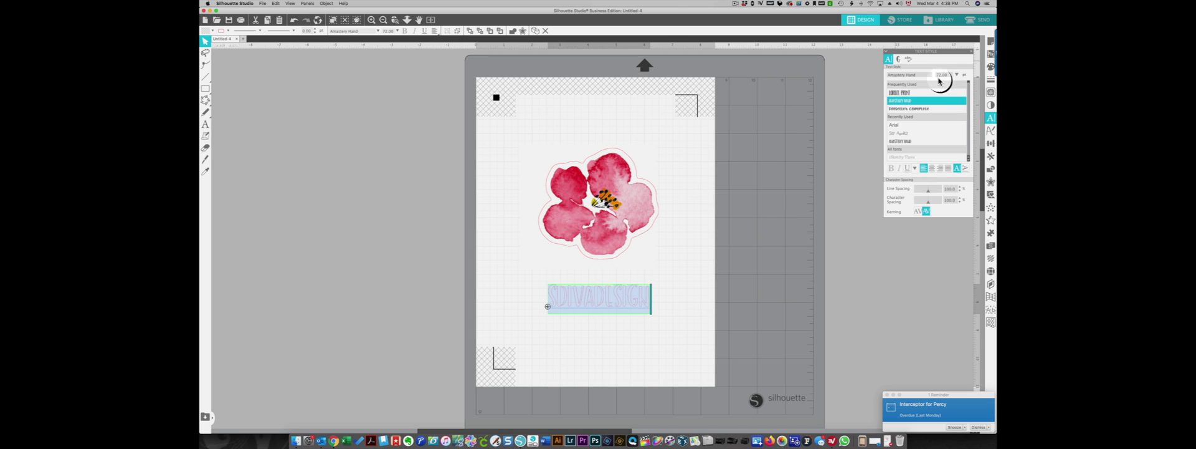
# - Fill the SDIVADESIGN text with gray
pyautogui.click(991, 66)
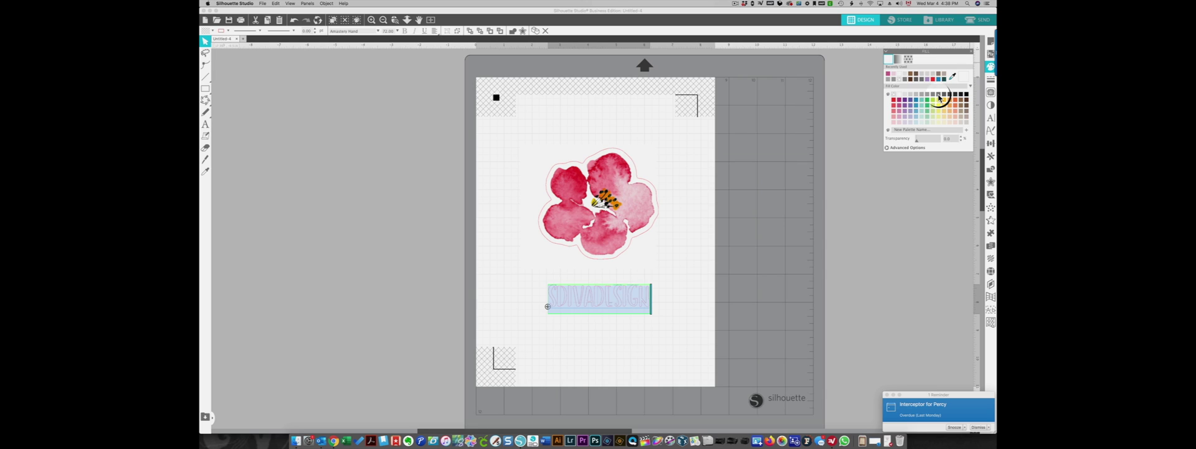
pyautogui.click(940, 98)
pyautogui.click(927, 80)
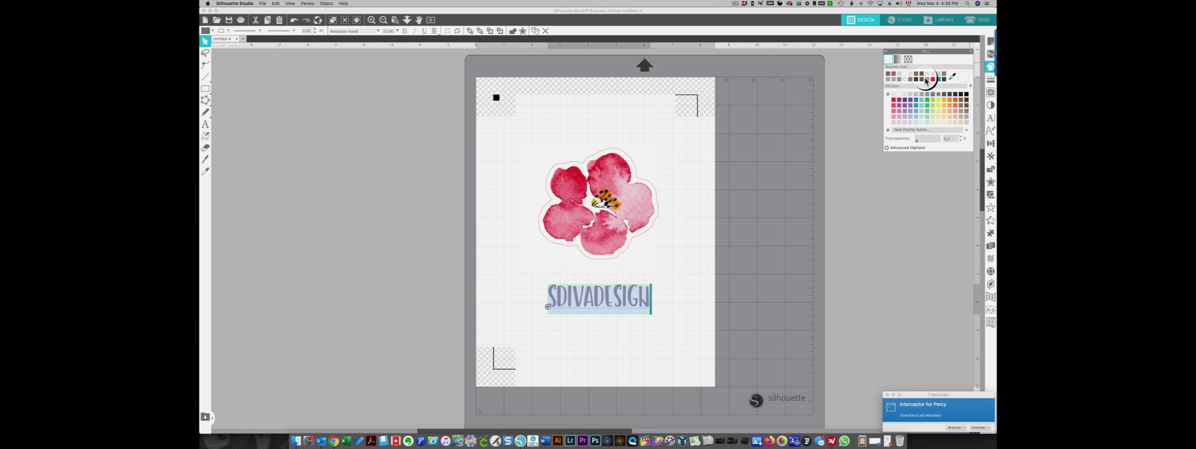
pyautogui.click(908, 68)
pyautogui.click(911, 113)
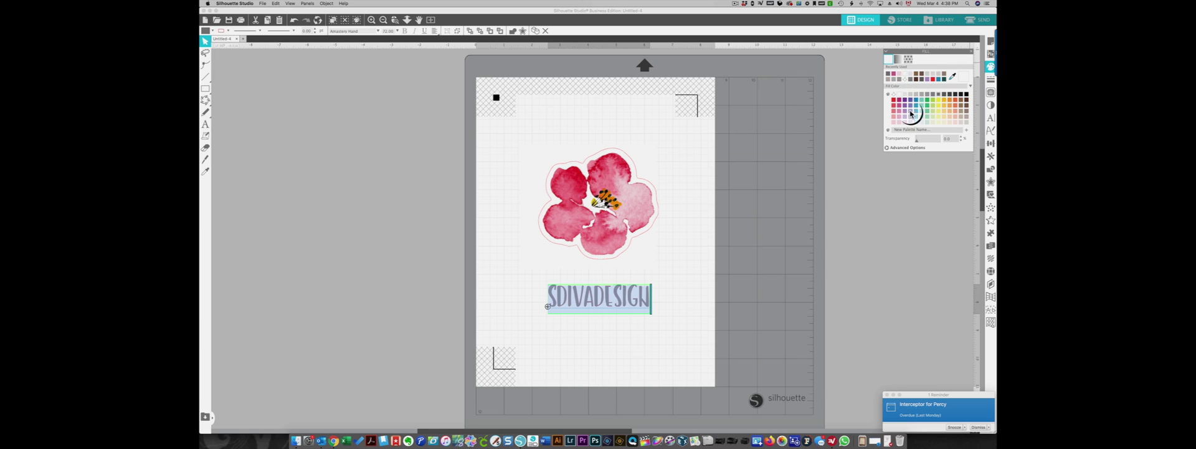
# - Set the line color of the SDIVADESIGN text to gray
pyautogui.click(991, 82)
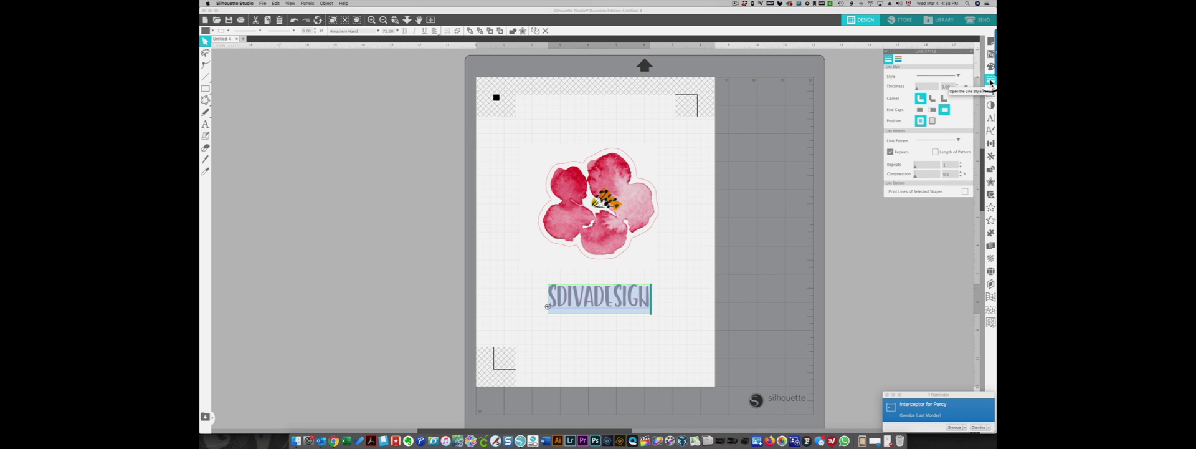
pyautogui.click(898, 61)
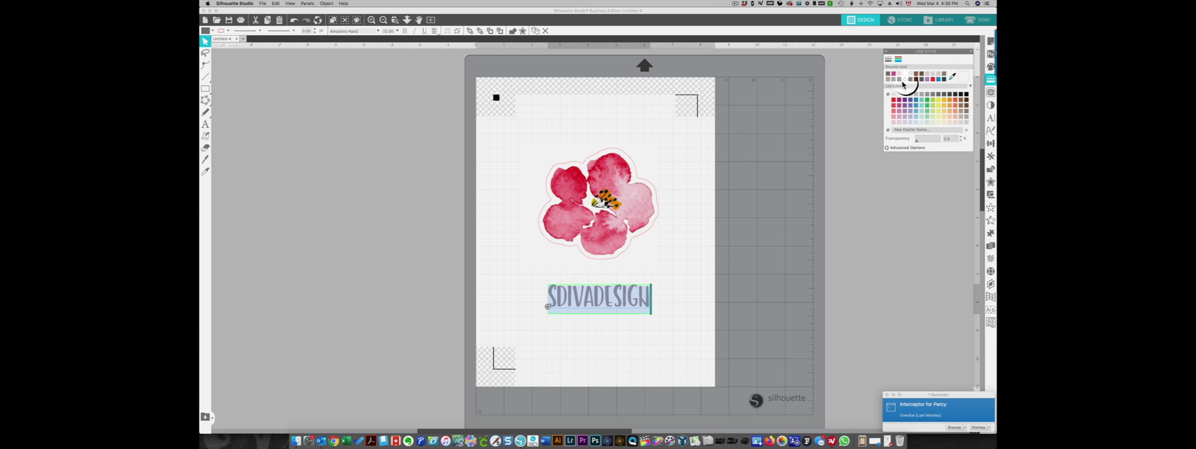
pyautogui.click(927, 98)
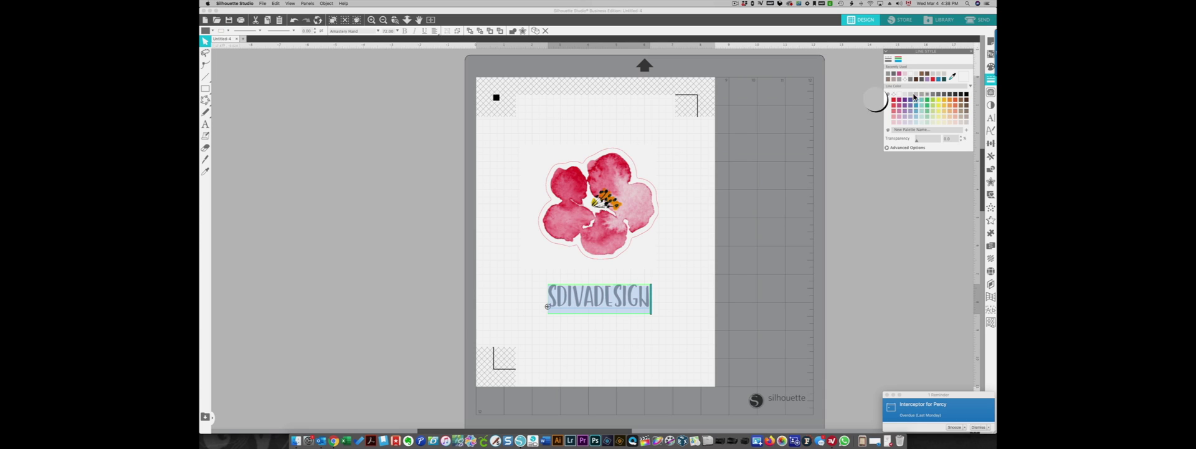
# - Make the SDIVADESIGN text a compound path and enlarge it proportionally
pyautogui.click(592, 312)
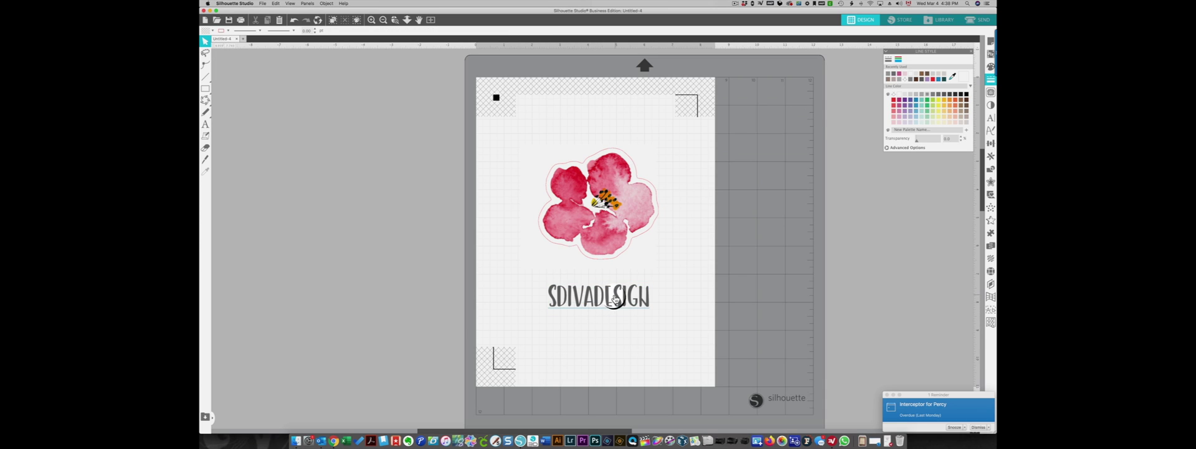
pyautogui.click(617, 303)
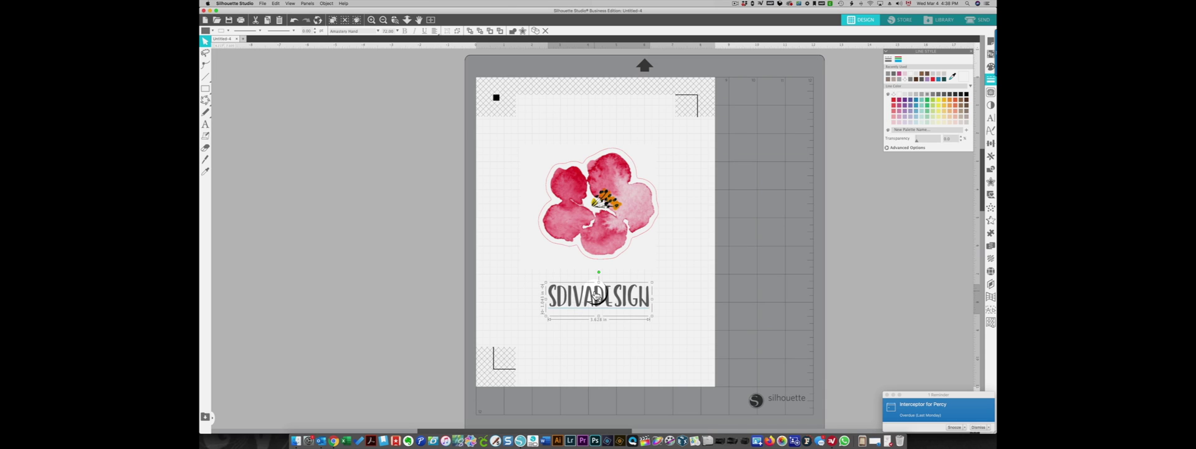
pyautogui.rightClick(596, 297)
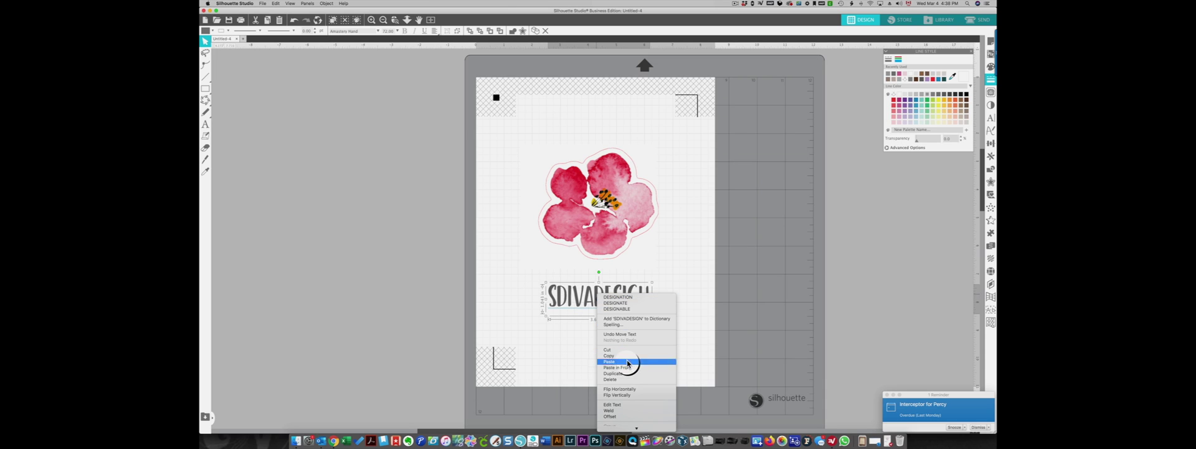
pyautogui.moveTo(635, 424)
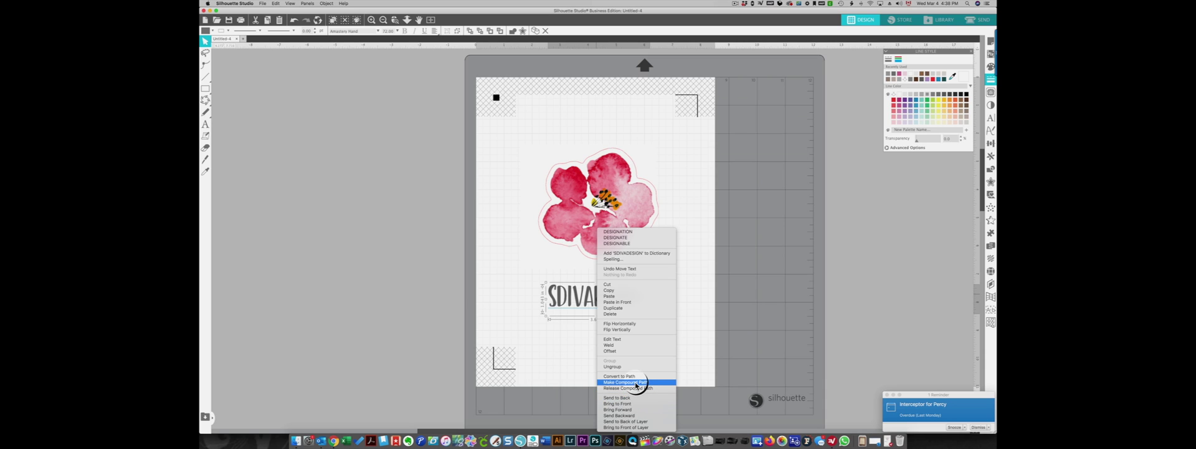
pyautogui.click(630, 382)
pyautogui.click(600, 299)
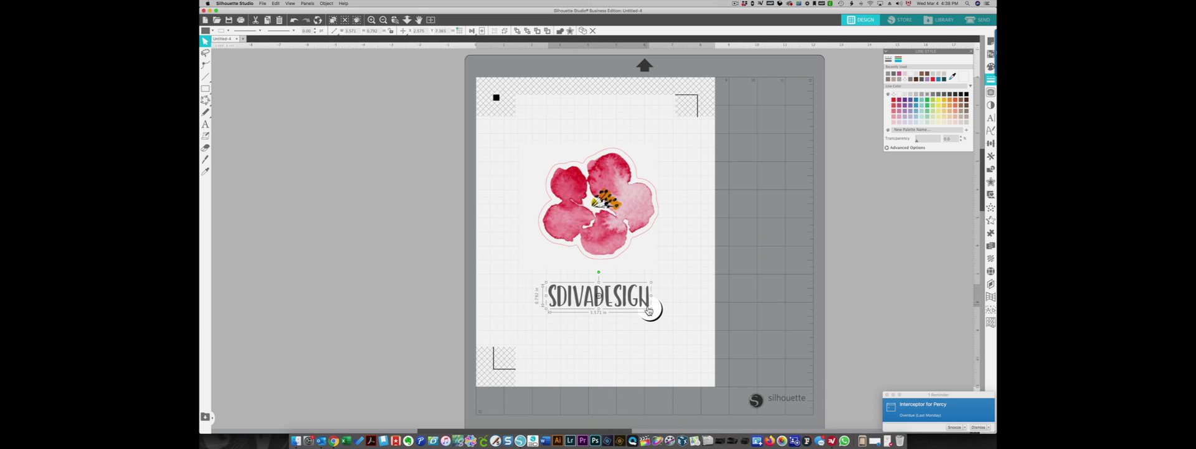
pyautogui.moveTo(652, 309); pyautogui.dragTo(676, 316)
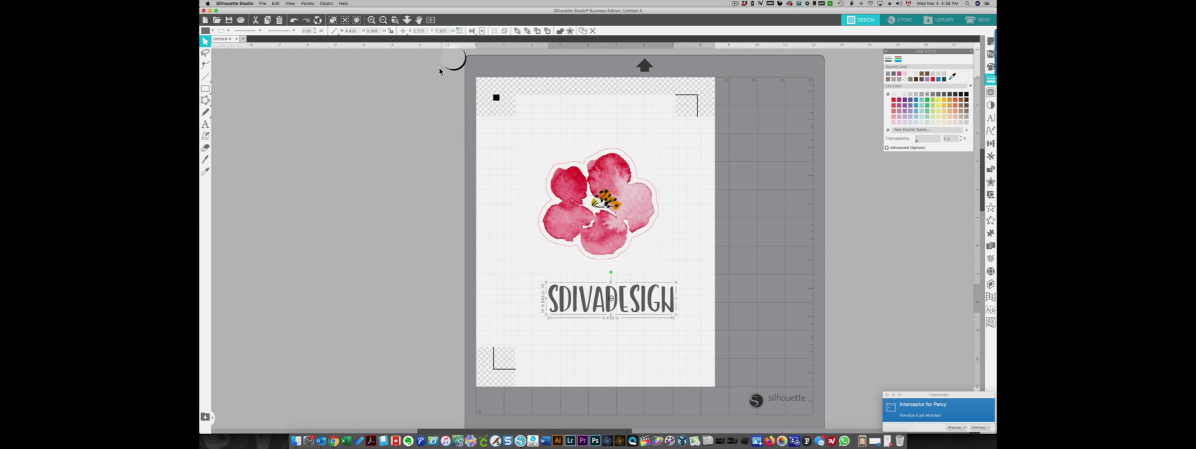
# - Rotate the SDIVADESIGN text 90° counterclockwise so it reads upward
pyautogui.click(990, 40)
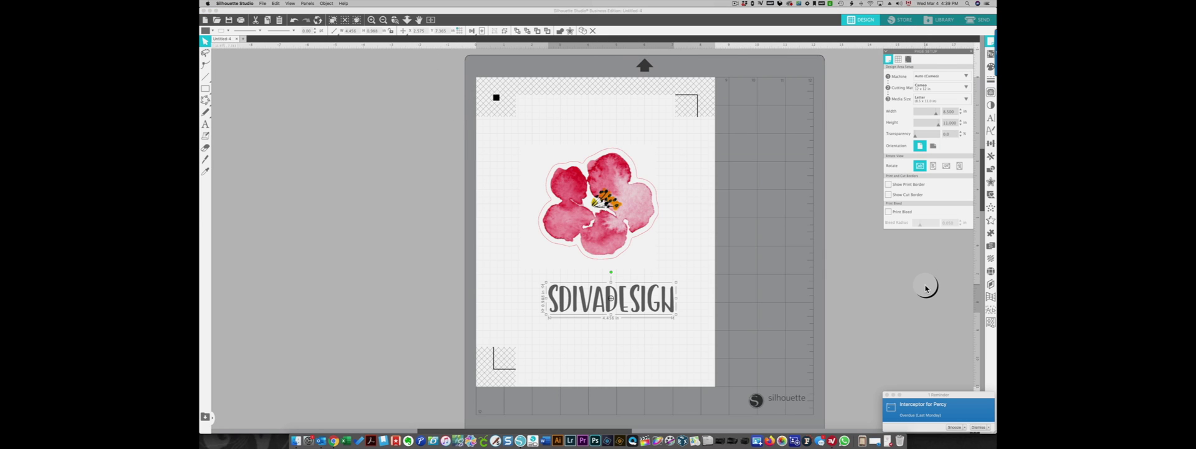
pyautogui.click(991, 145)
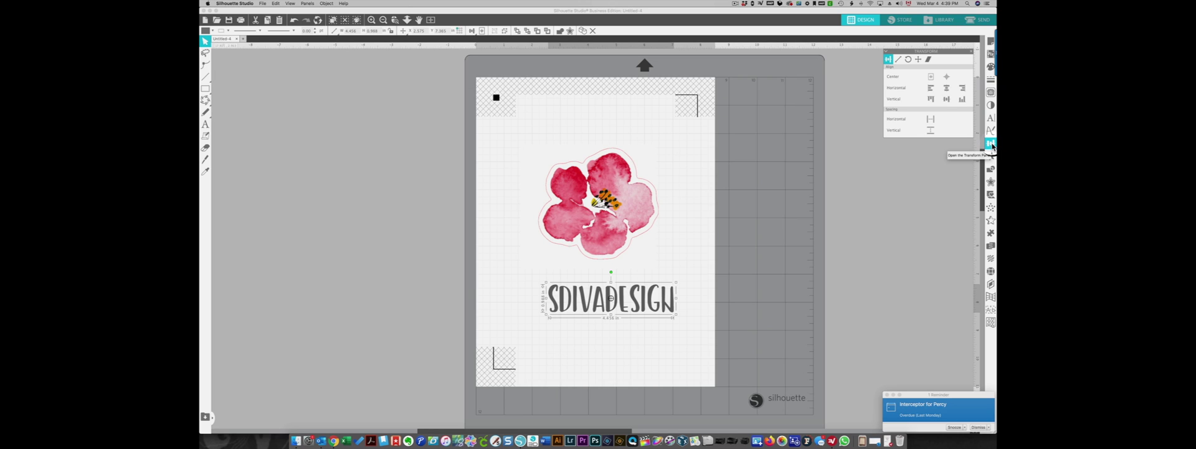
pyautogui.click(907, 61)
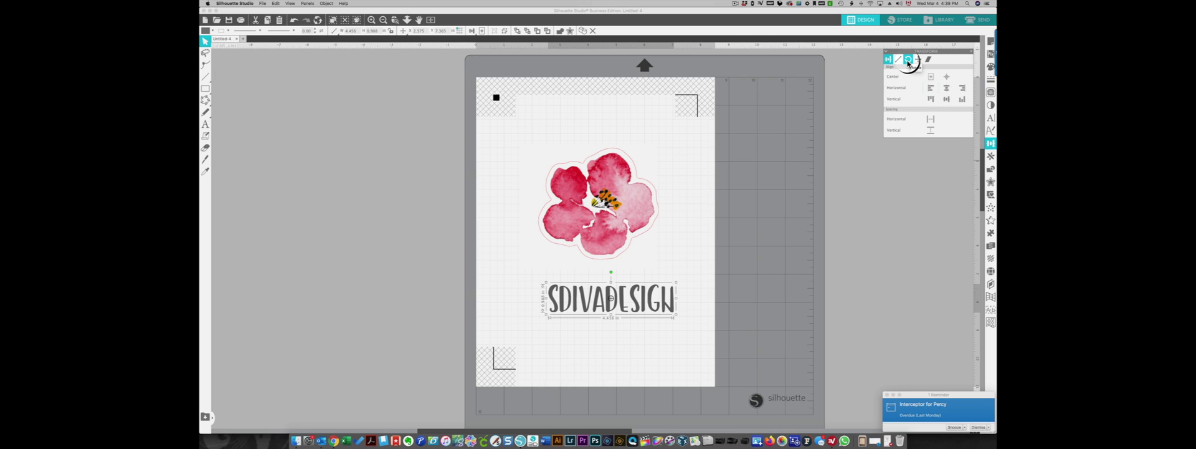
pyautogui.click(908, 60)
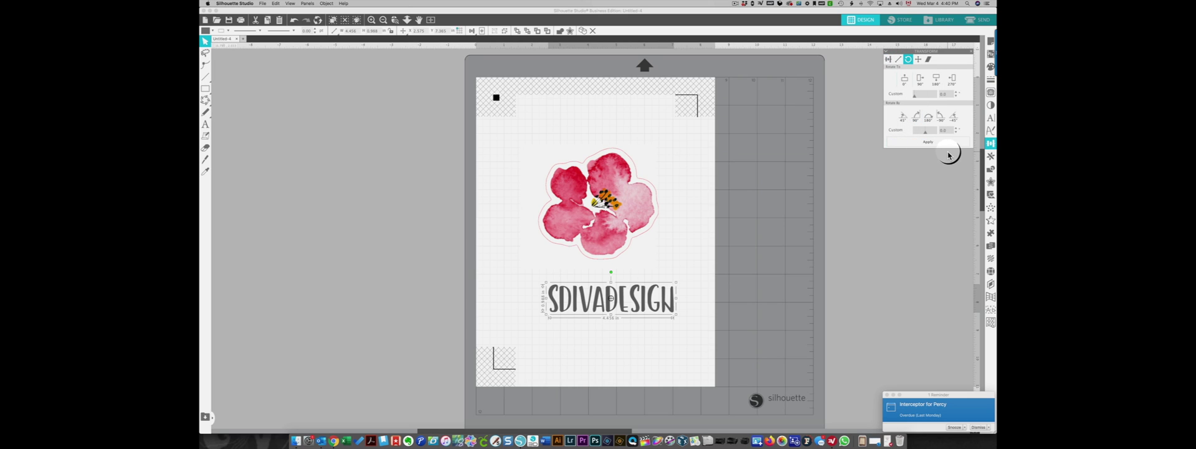
pyautogui.click(941, 118)
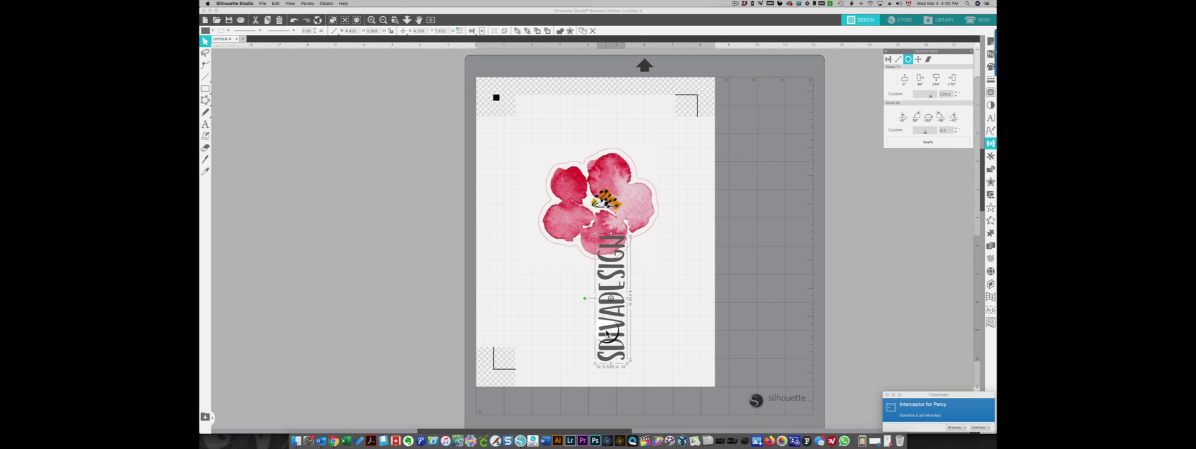
# - Move the vertical SDIVADESIGN text to the left of the flower near the page edge and scale it down
pyautogui.moveTo(607, 333); pyautogui.dragTo(506, 237)
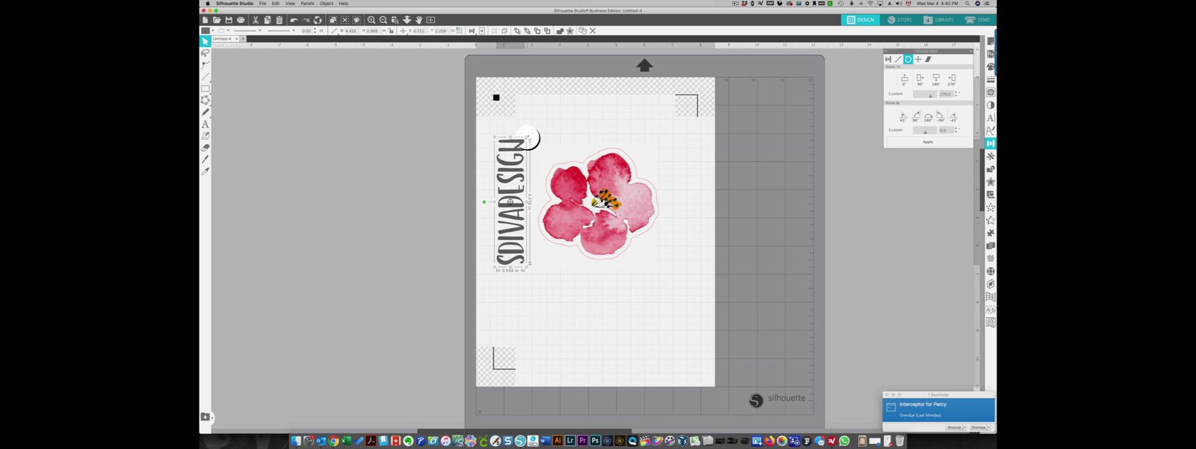
pyautogui.moveTo(528, 138); pyautogui.dragTo(508, 170)
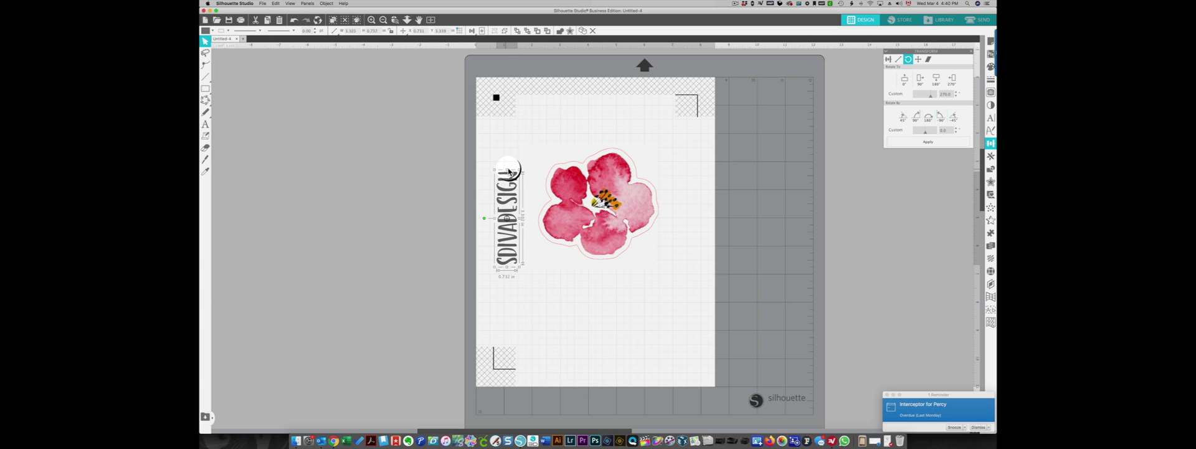
# - Group the watercolor flower with its offset cut outline
pyautogui.click(623, 187)
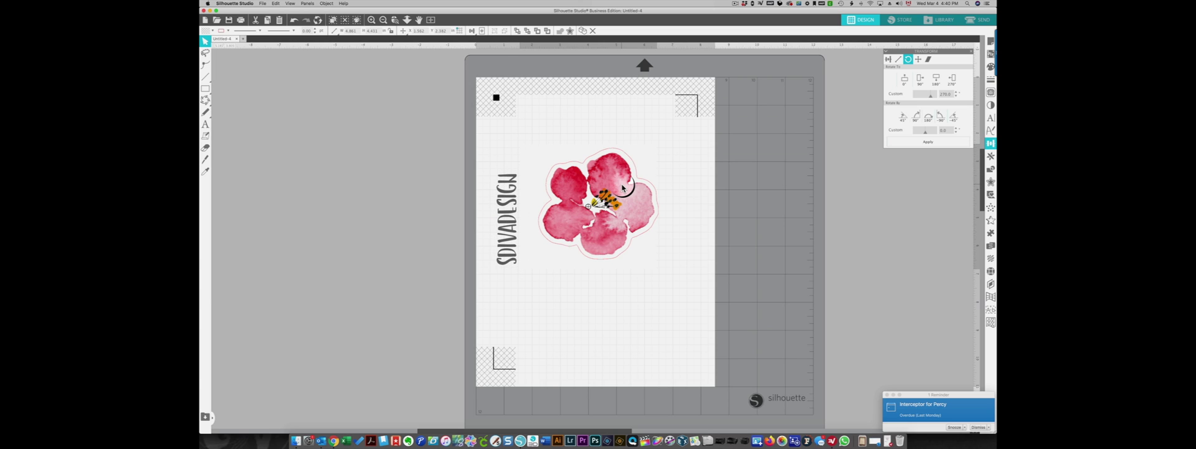
pyautogui.press('super+a')
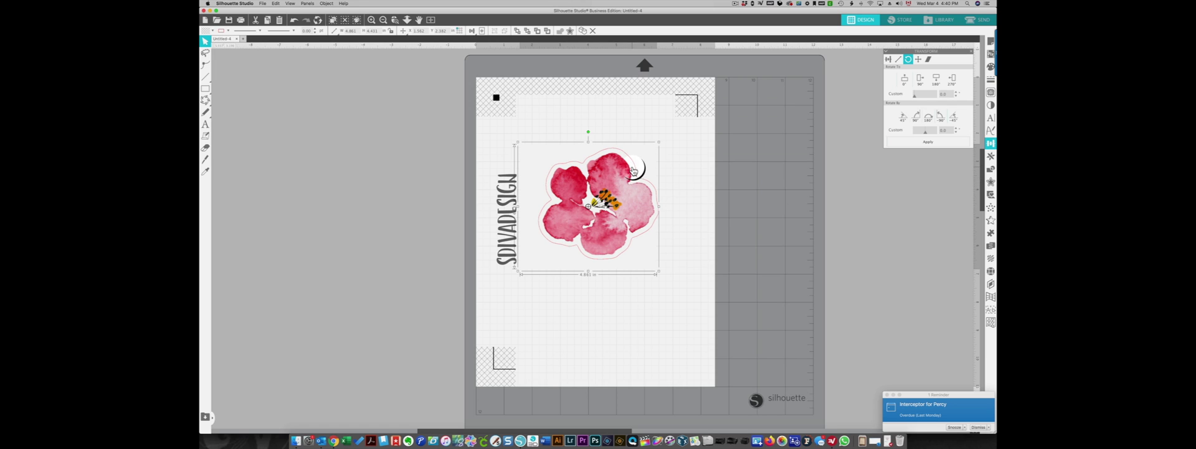
pyautogui.moveTo(683, 149); pyautogui.dragTo(615, 187)
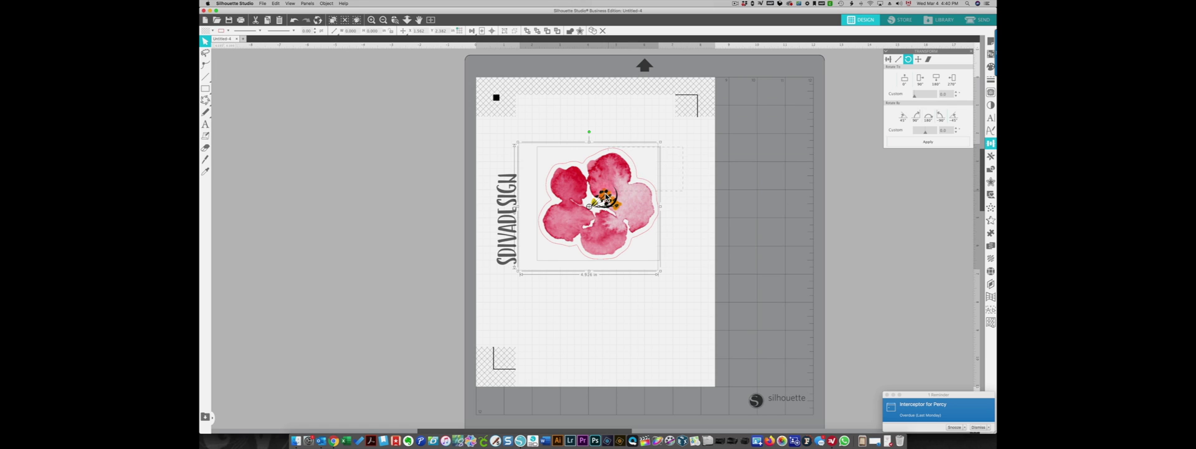
pyautogui.moveTo(568, 245); pyautogui.dragTo(527, 249)
pyautogui.rightClick(574, 233)
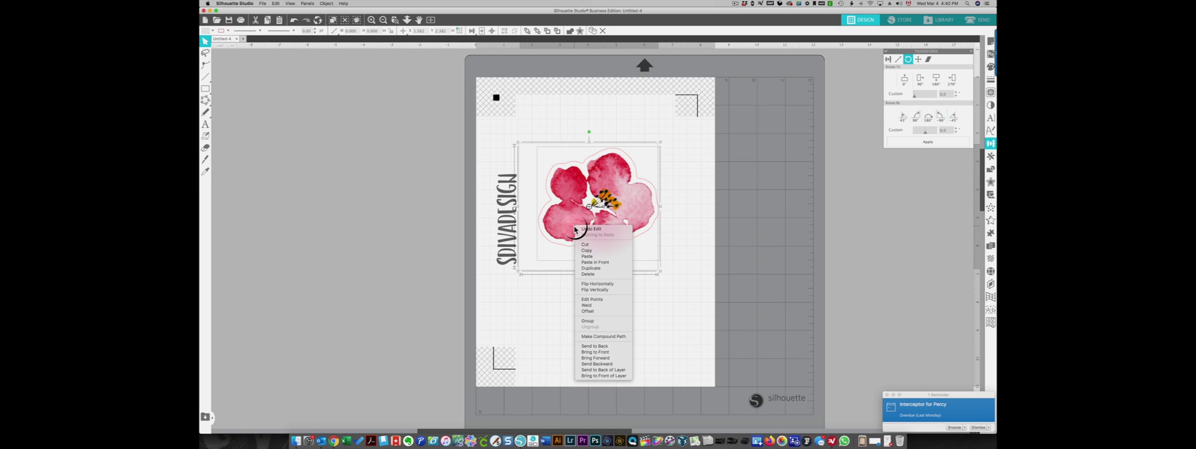
pyautogui.click(609, 320)
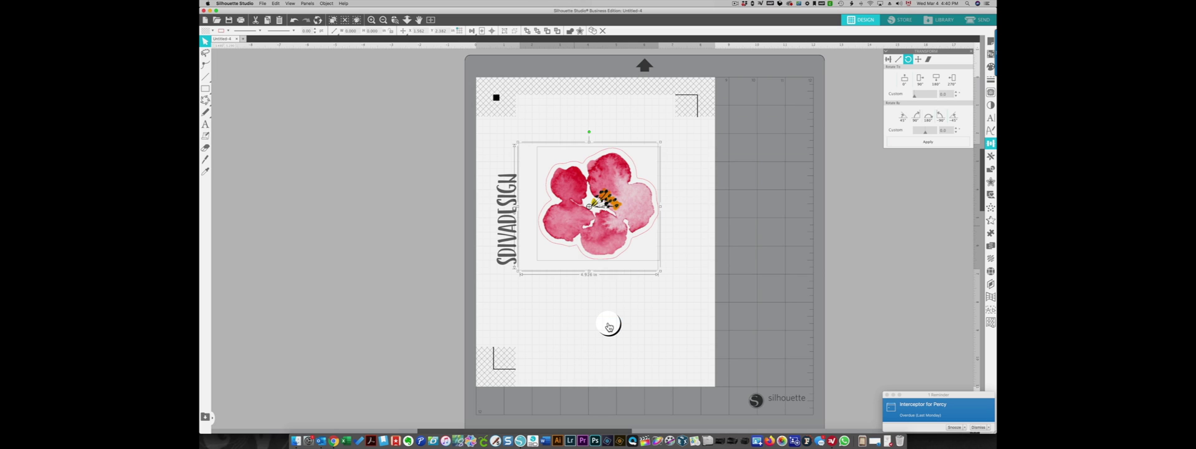
# - Move the flower group close beside the vertical text and scale both down so they fit together
pyautogui.moveTo(601, 230); pyautogui.dragTo(583, 247)
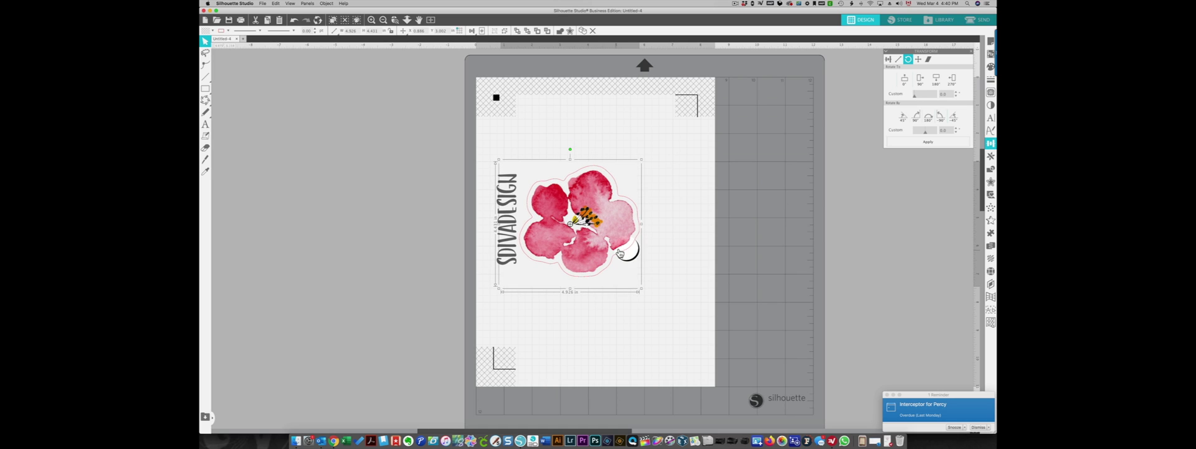
pyautogui.moveTo(641, 288); pyautogui.dragTo(620, 274)
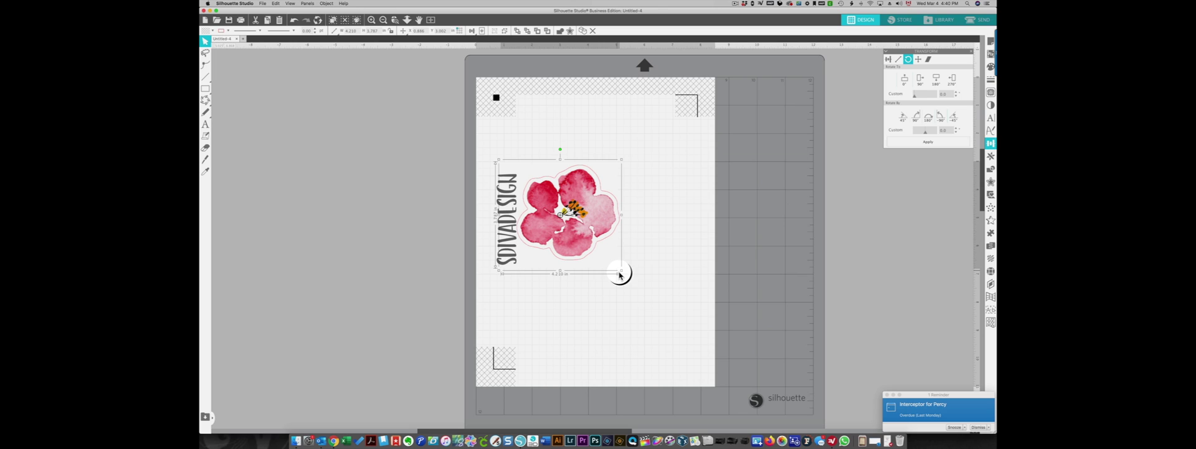
pyautogui.click(518, 255)
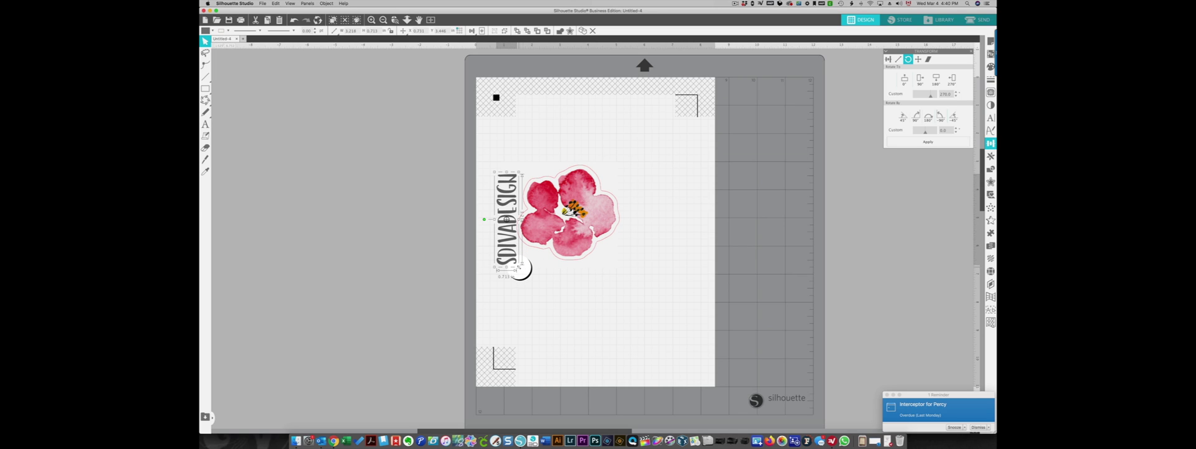
pyautogui.moveTo(519, 267); pyautogui.dragTo(518, 251)
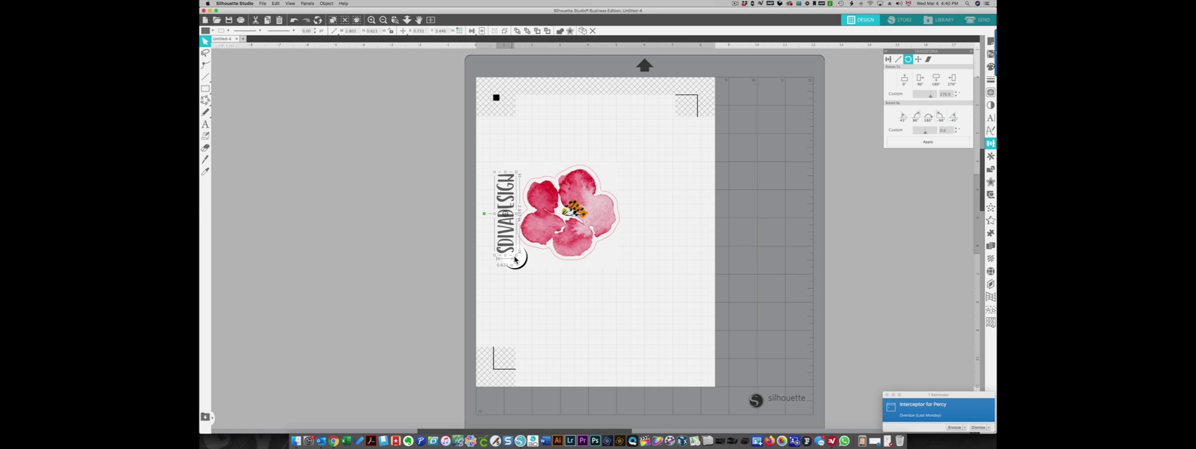
# - Align the SDIVADESIGN text and the flower group to their vertical centers
pyautogui.click(488, 152)
pyautogui.moveTo(484, 147); pyautogui.dragTo(628, 278)
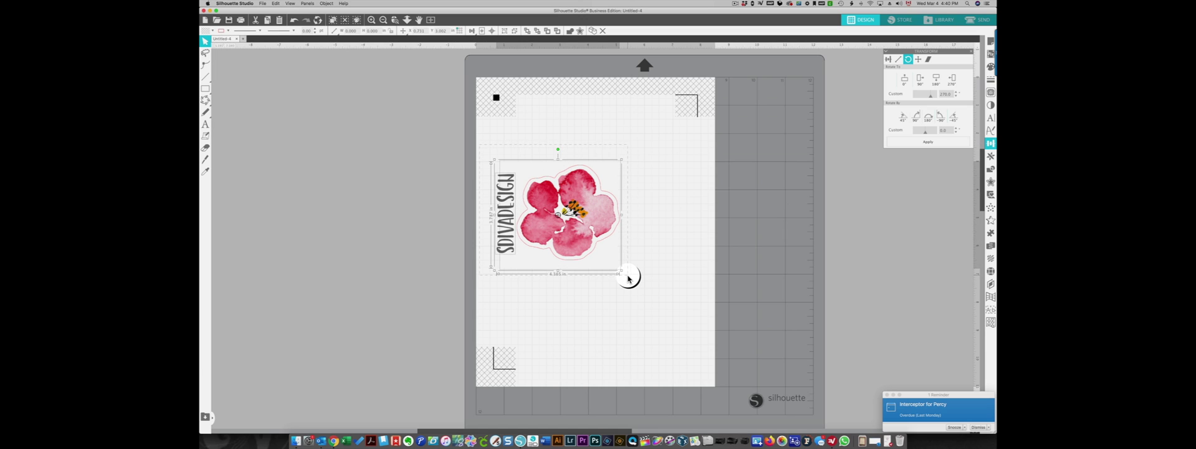
pyautogui.click(928, 143)
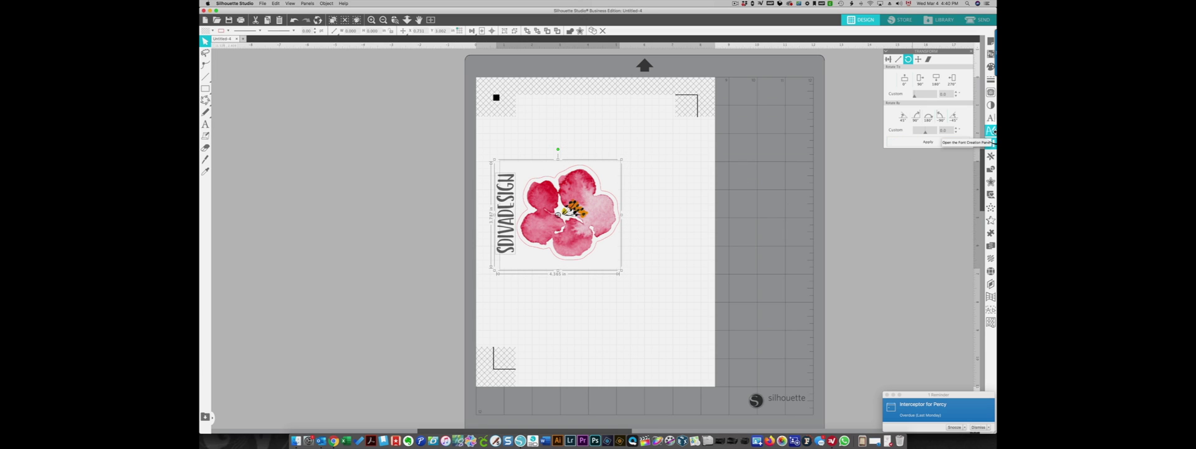
pyautogui.click(890, 60)
pyautogui.click(948, 99)
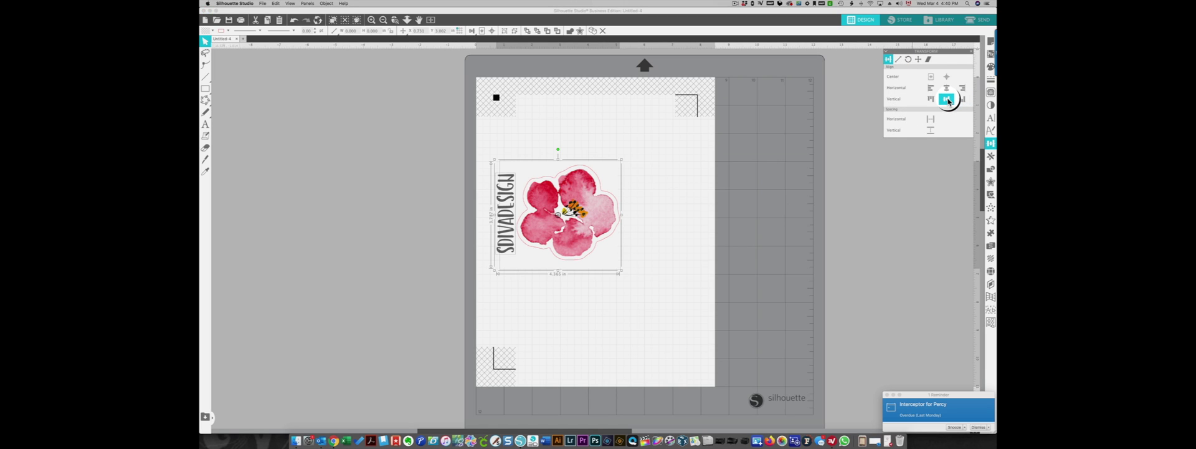
pyautogui.click(656, 249)
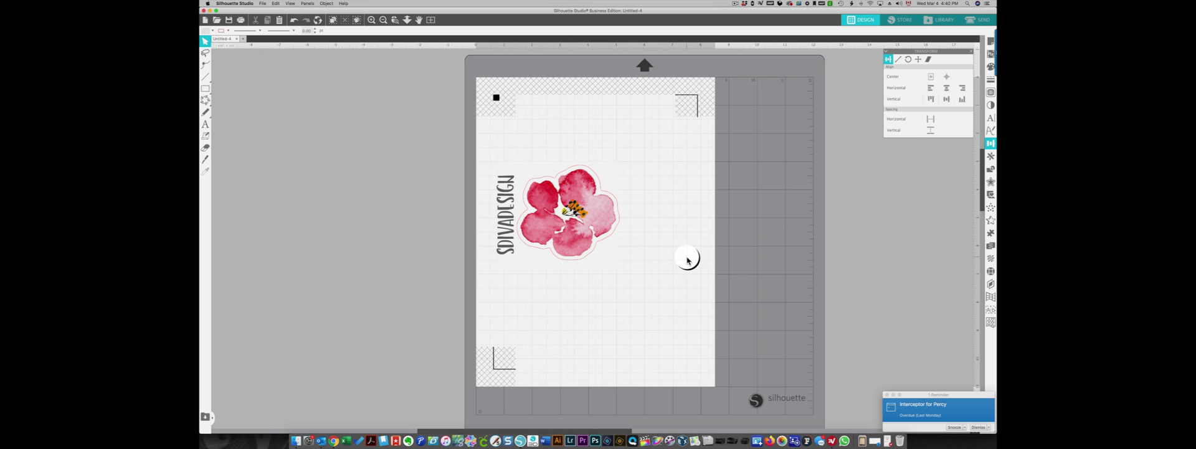
# - Enlarge the SDIVADESIGN text slightly and align it again to the vertical center of the flower group
pyautogui.click(507, 246)
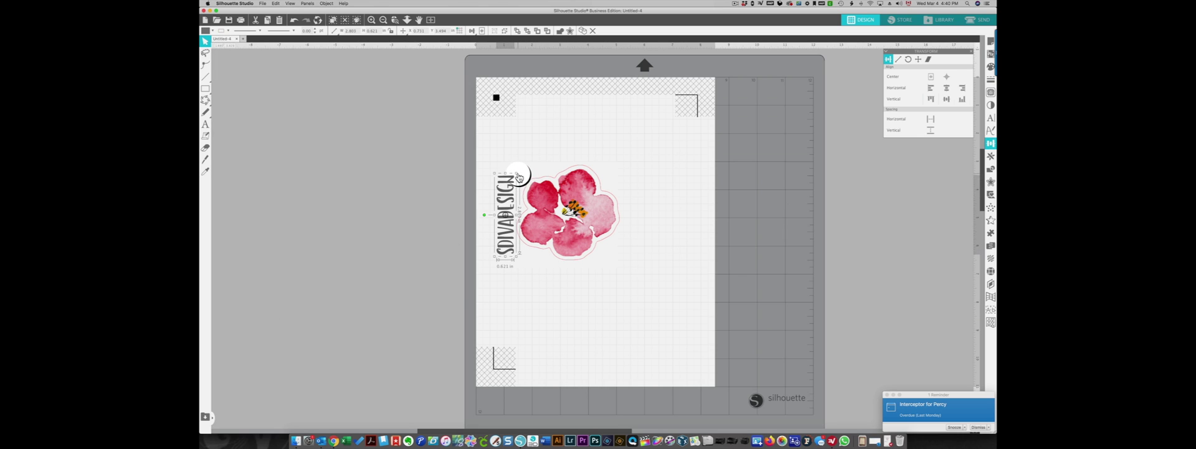
pyautogui.moveTo(517, 177); pyautogui.dragTo(652, 301)
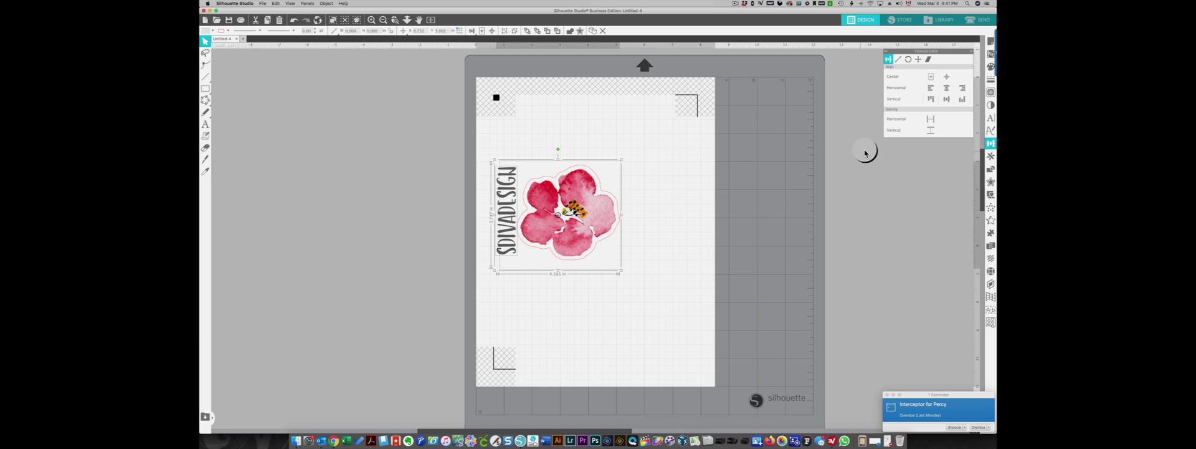
pyautogui.click(946, 98)
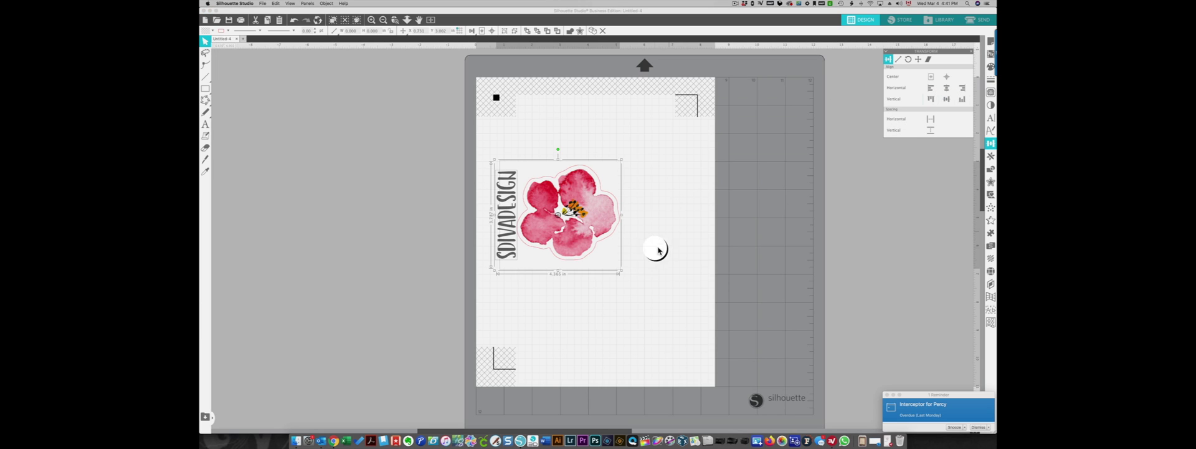
# - Group the SDIVADESIGN text together with the flower and its cut outline
pyautogui.click(498, 148)
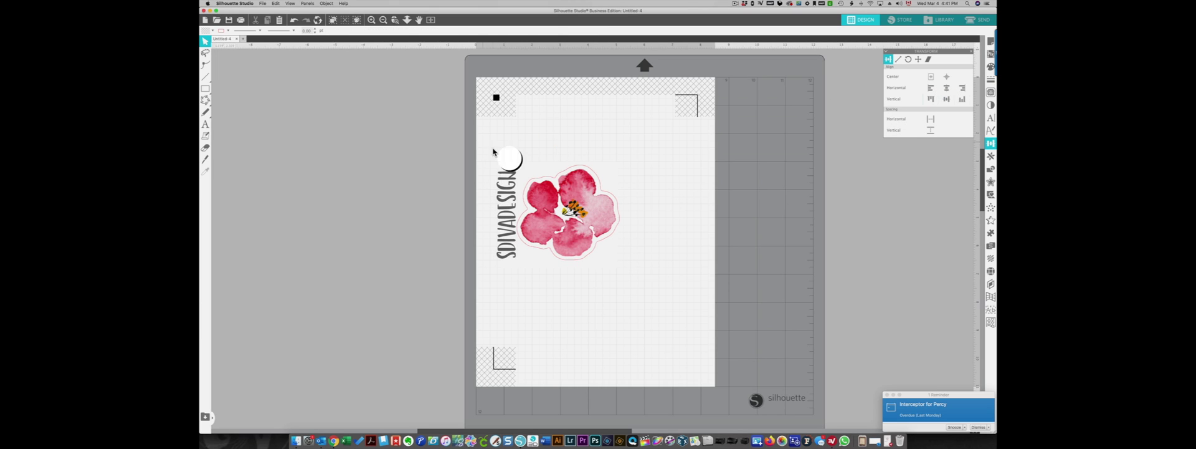
pyautogui.moveTo(493, 151); pyautogui.dragTo(627, 274)
pyautogui.rightClick(577, 242)
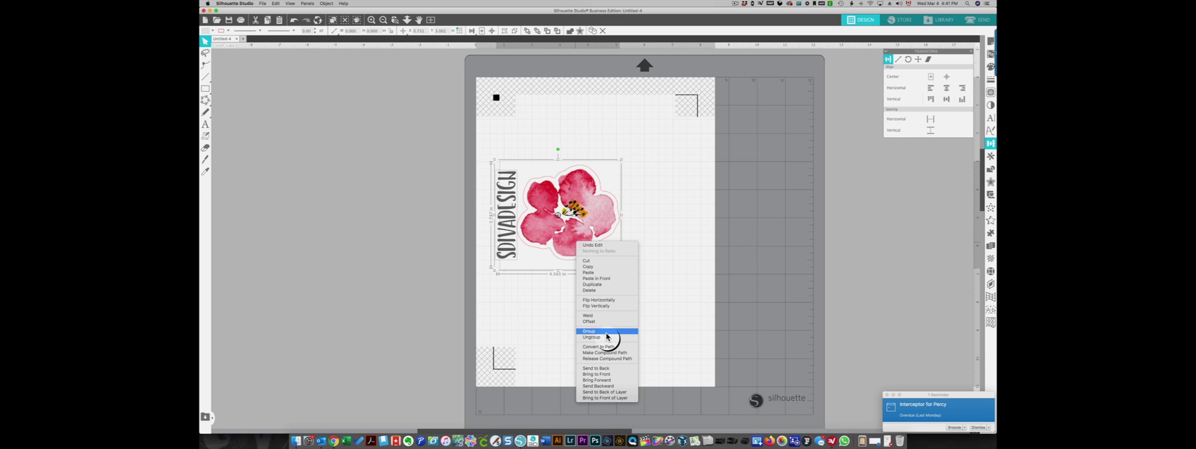
pyautogui.click(607, 331)
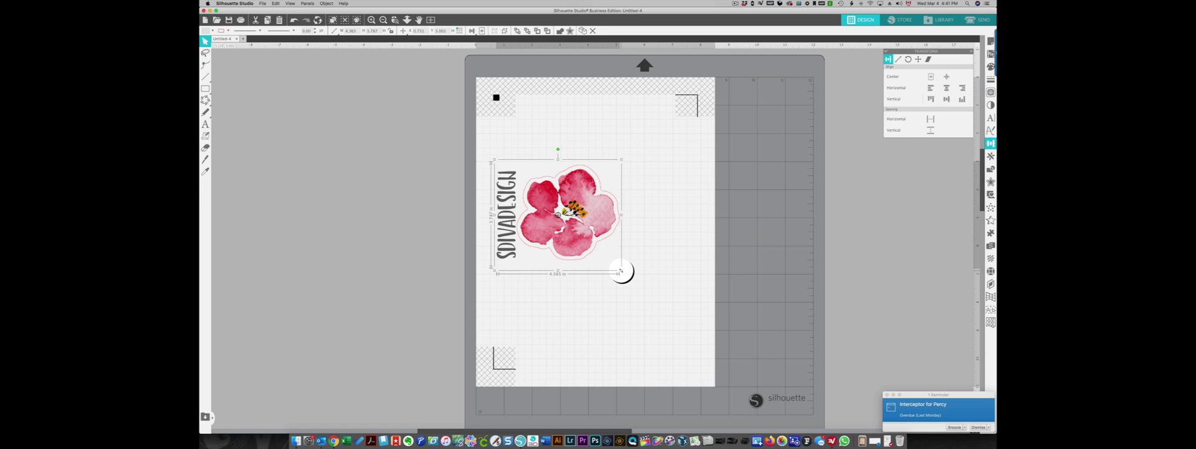
# - Scale the sticker group down to roughly a third of the page width and place it below the upper-left registration mark
pyautogui.moveTo(621, 271); pyautogui.dragTo(565, 245)
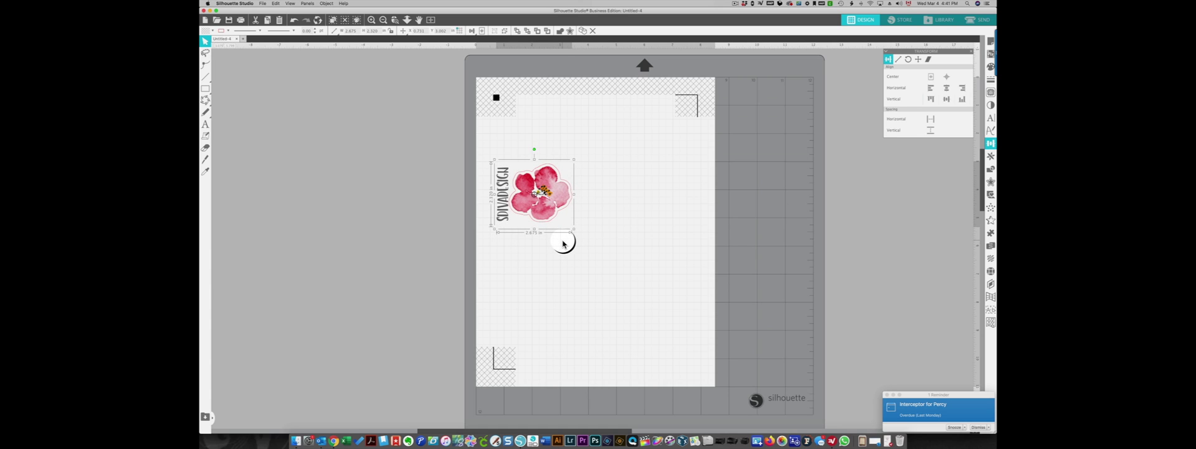
pyautogui.click(522, 210)
pyautogui.moveTo(527, 206); pyautogui.dragTo(528, 165)
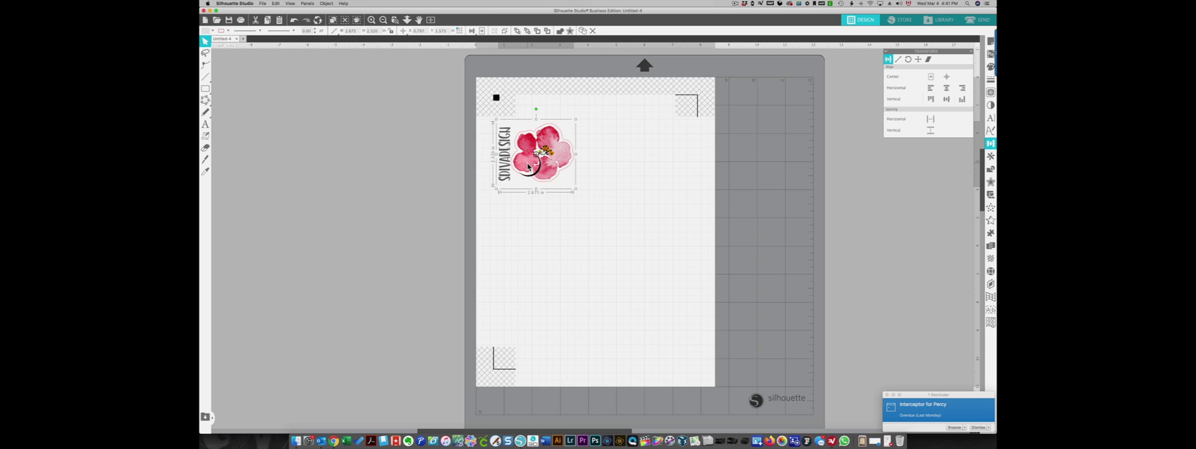
pyautogui.moveTo(575, 188); pyautogui.dragTo(572, 185)
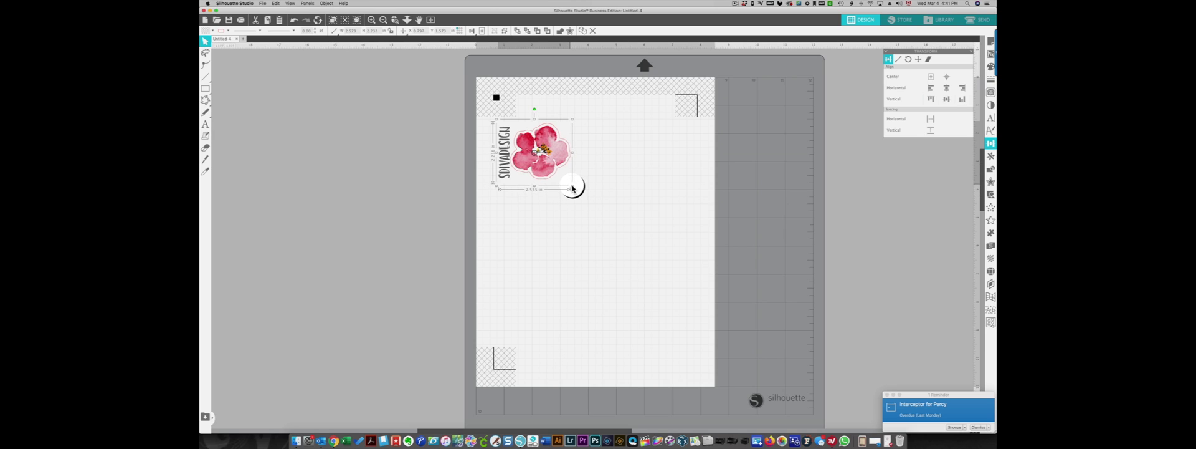
# - Move the sticker group slightly down and to the right on the page and ungroup it
pyautogui.click(548, 235)
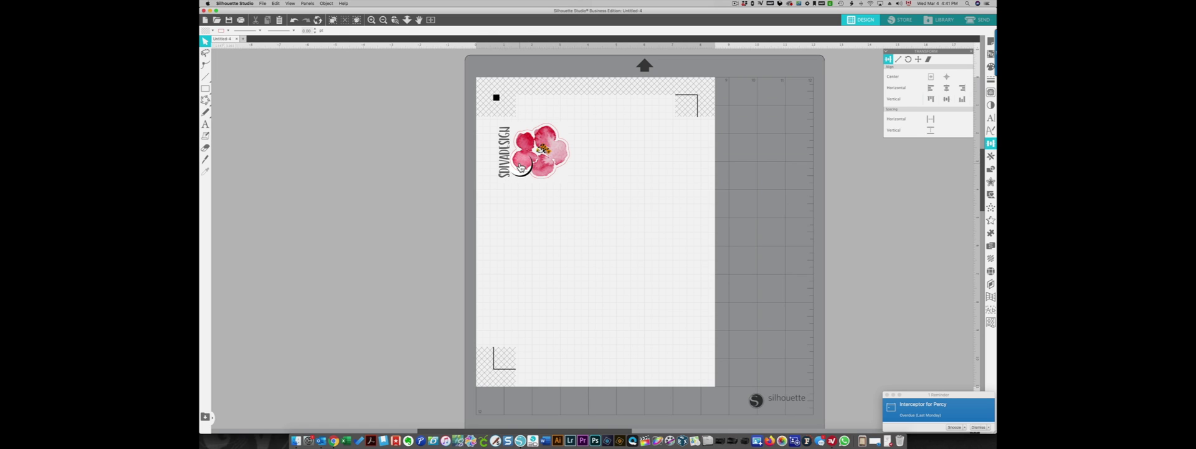
pyautogui.moveTo(520, 167); pyautogui.dragTo(527, 180)
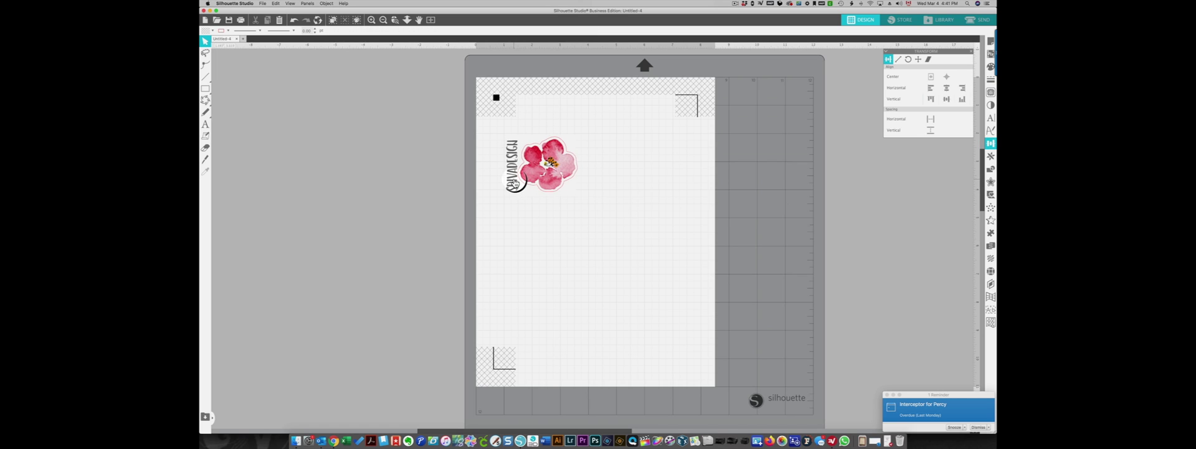
pyautogui.rightClick(516, 180)
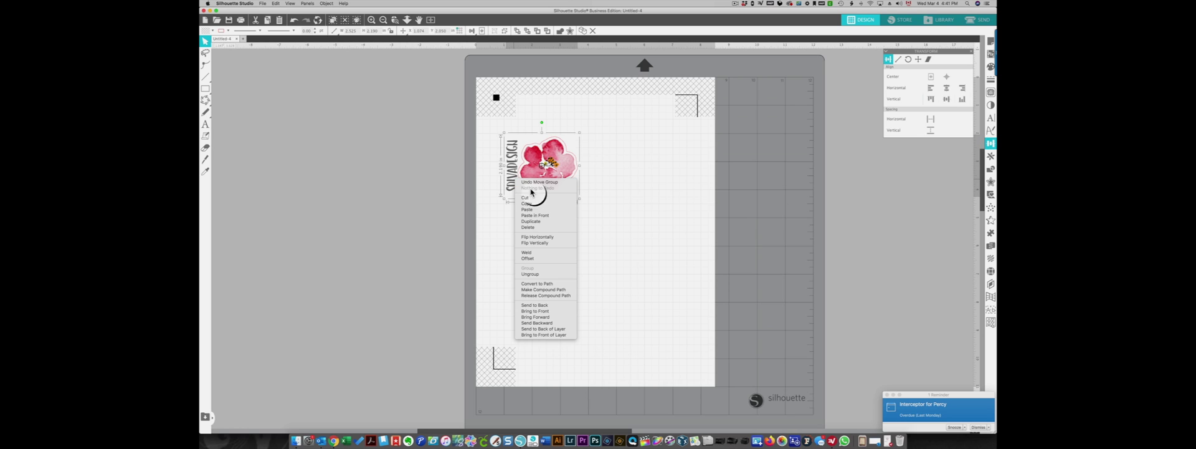
pyautogui.click(542, 274)
pyautogui.click(508, 210)
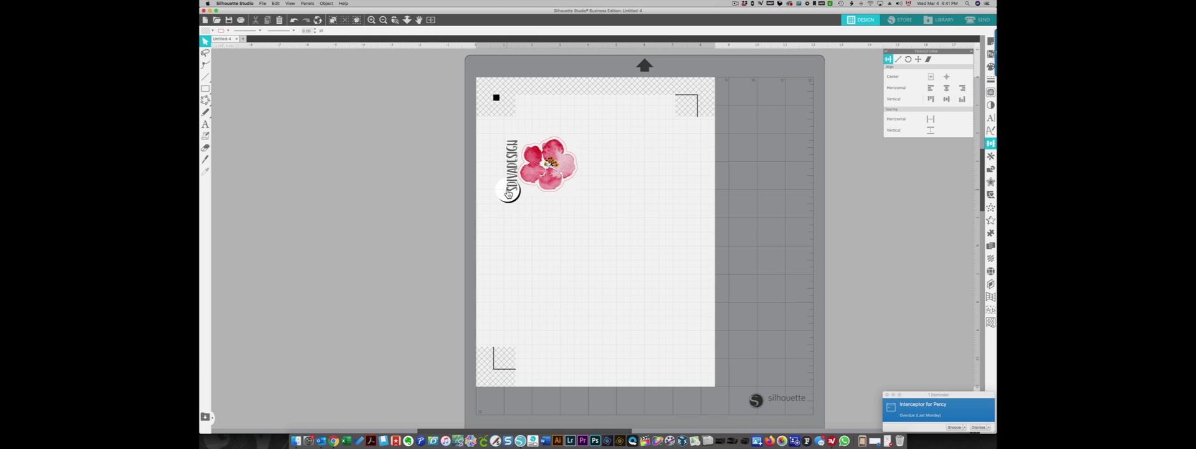
# - Nudge the SDIVADESIGN text slightly to the left, away from the flower
pyautogui.click(508, 193)
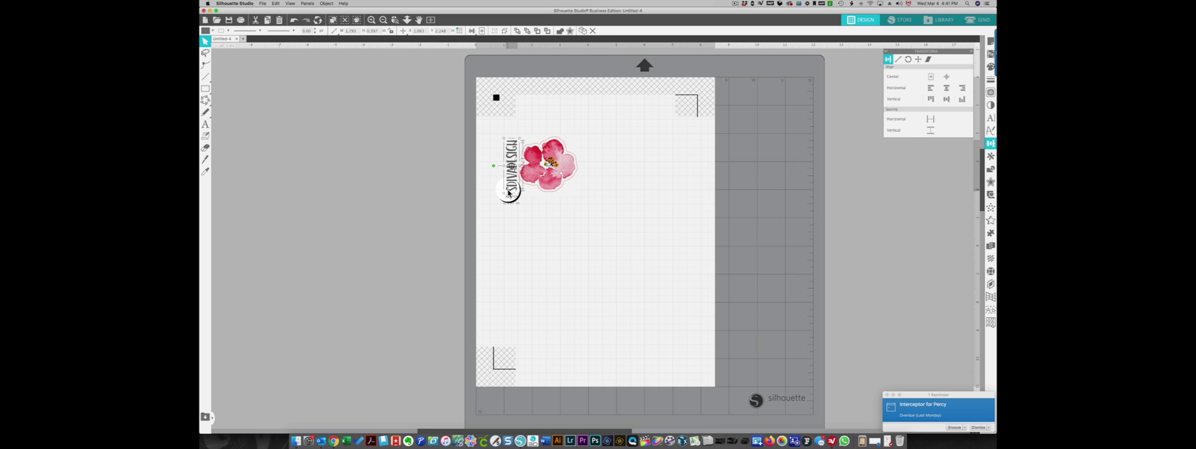
pyautogui.press('Left')
pyautogui.press('Left')
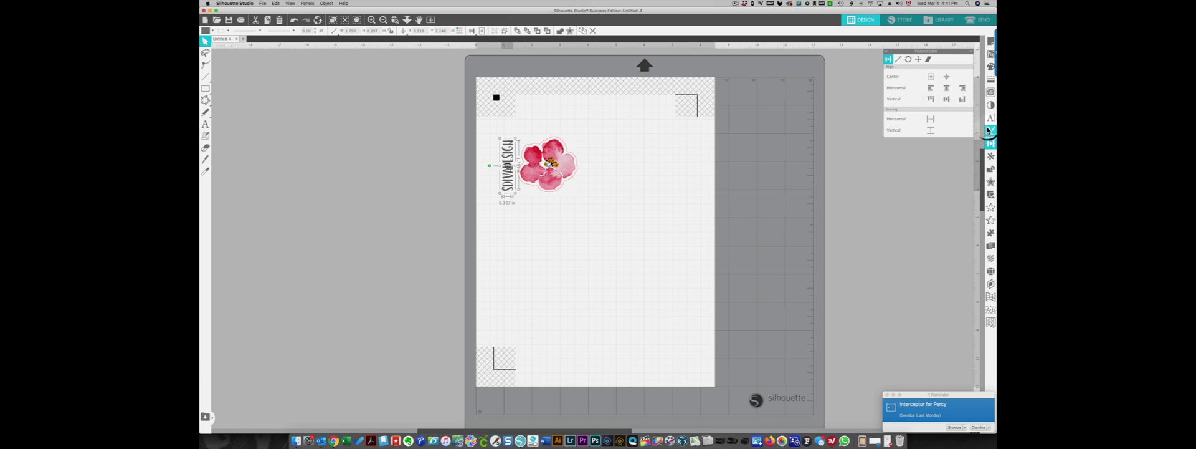
# - Create an offset outline with rounded corners around the SDIVADESIGN text and reduce its offset distance
pyautogui.click(991, 182)
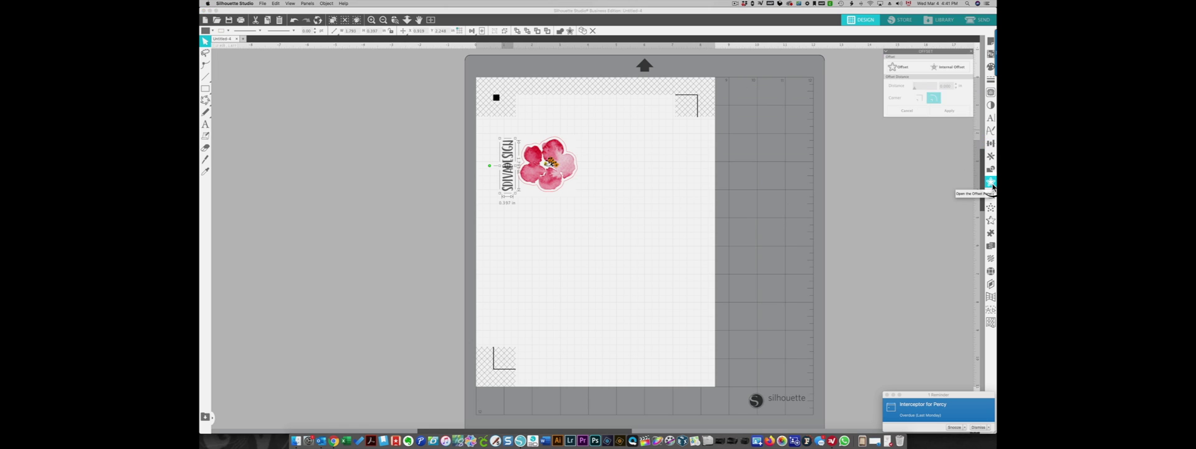
pyautogui.click(902, 70)
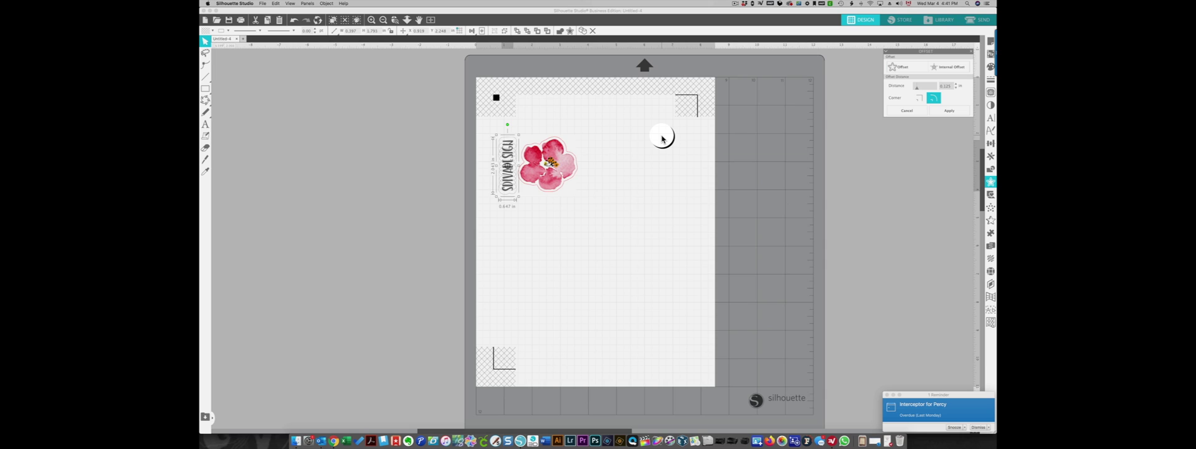
pyautogui.click(949, 87)
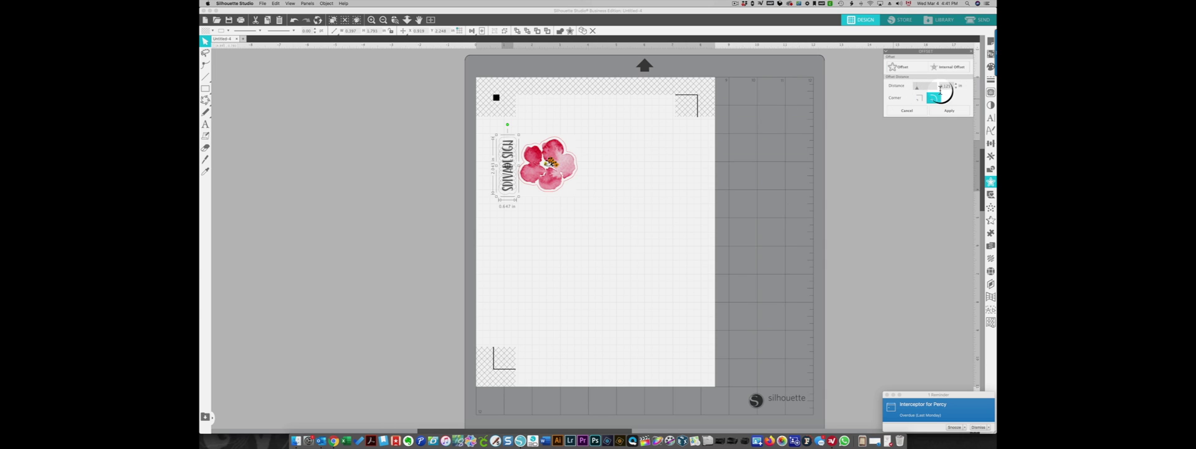
pyautogui.click(922, 90)
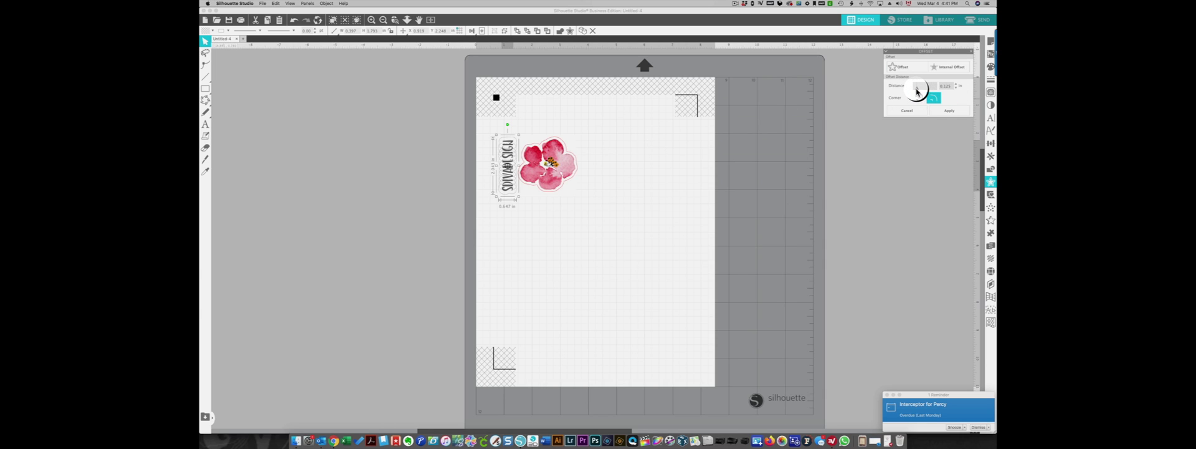
pyautogui.moveTo(917, 92); pyautogui.dragTo(913, 90)
# - Move the flower with its cut outline to the right, clear of the offset text
pyautogui.click(364, 29)
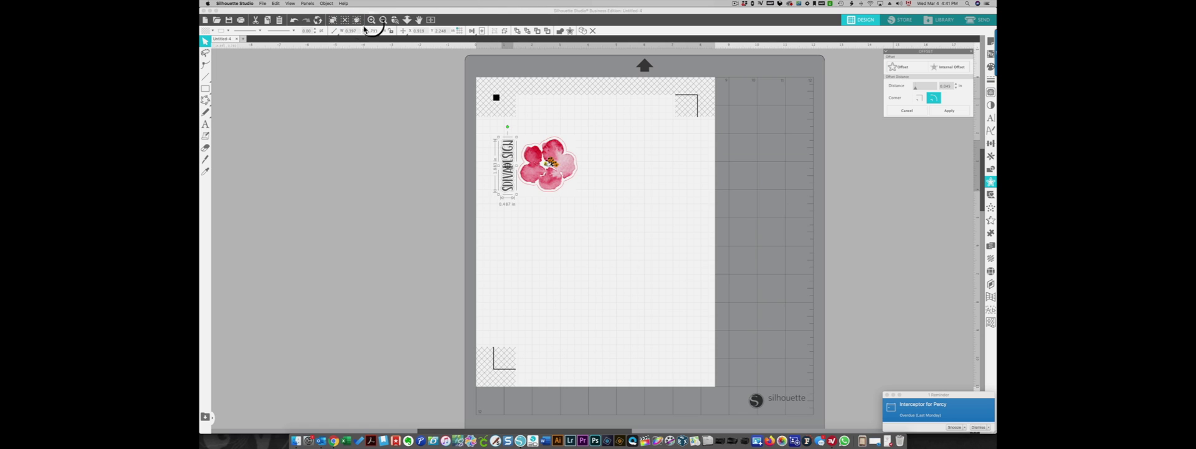
pyautogui.click(395, 20)
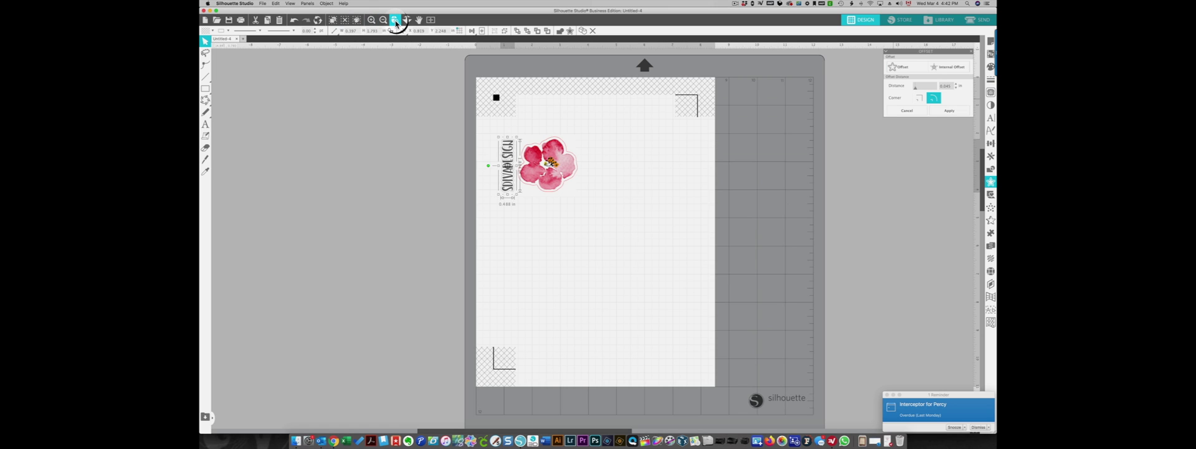
pyautogui.click(487, 125)
pyautogui.moveTo(487, 124); pyautogui.dragTo(593, 228)
pyautogui.click(735, 173)
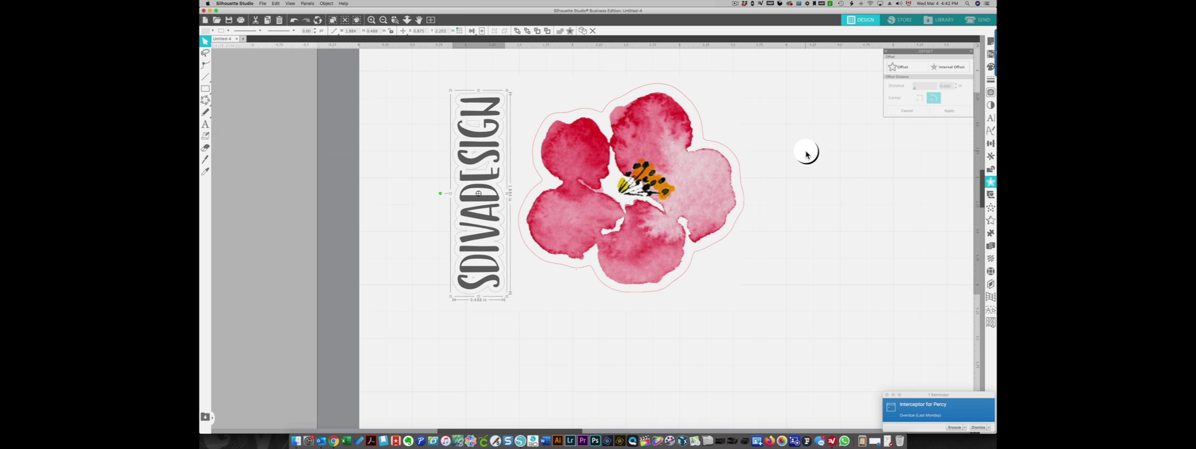
pyautogui.press('super+z')
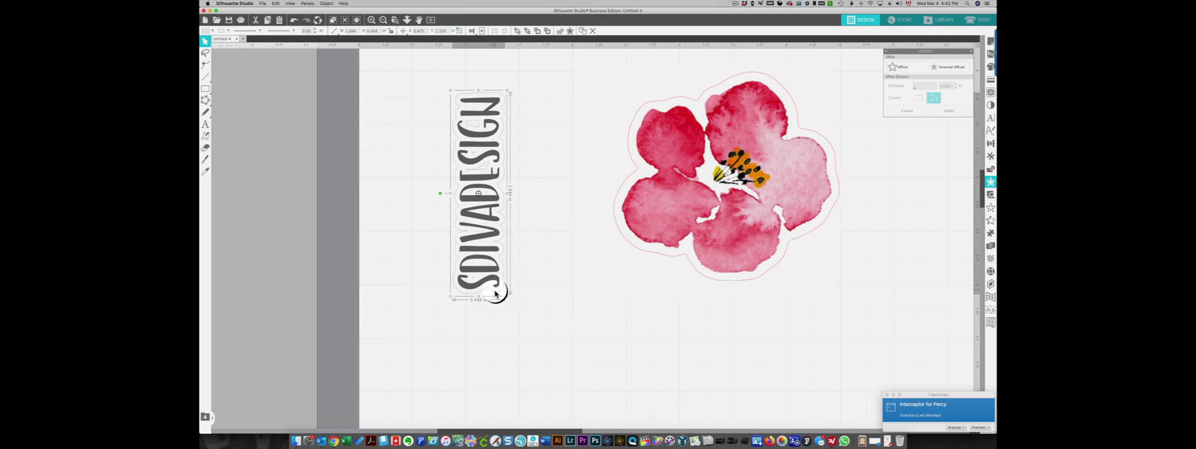
# - Release the compound path of the text's offset and remove the small inner contours around the letters
pyautogui.rightClick(486, 169)
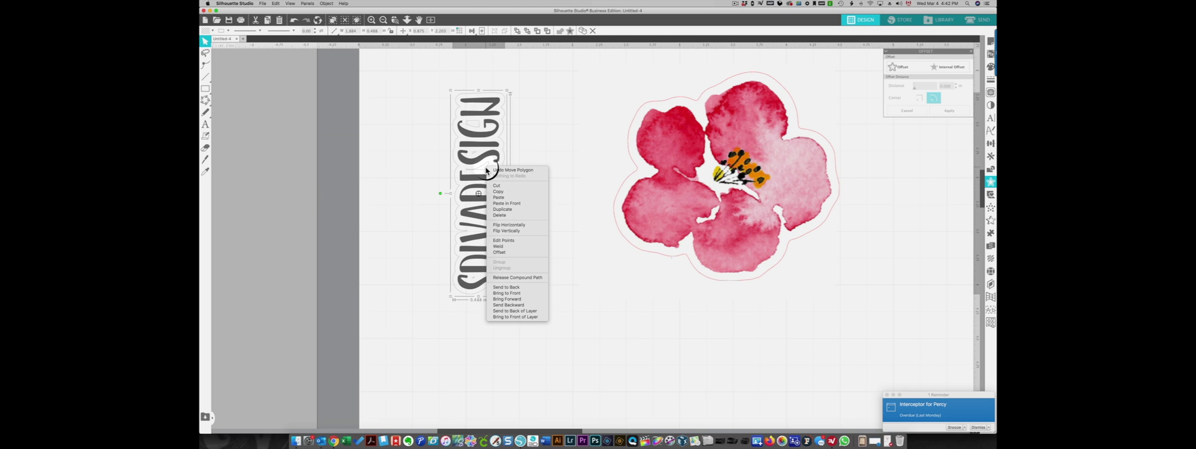
pyautogui.click(526, 278)
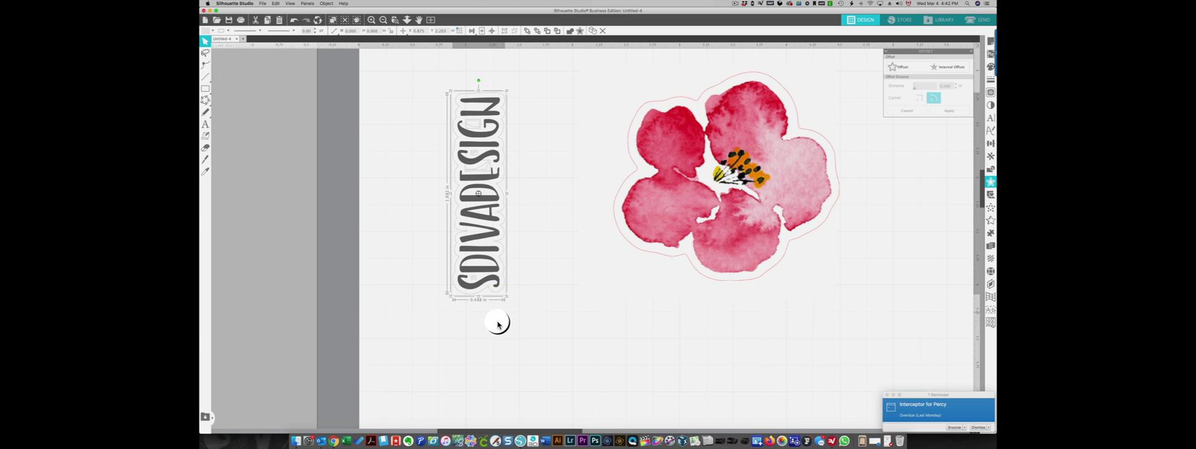
pyautogui.click(497, 321)
pyautogui.click(474, 280)
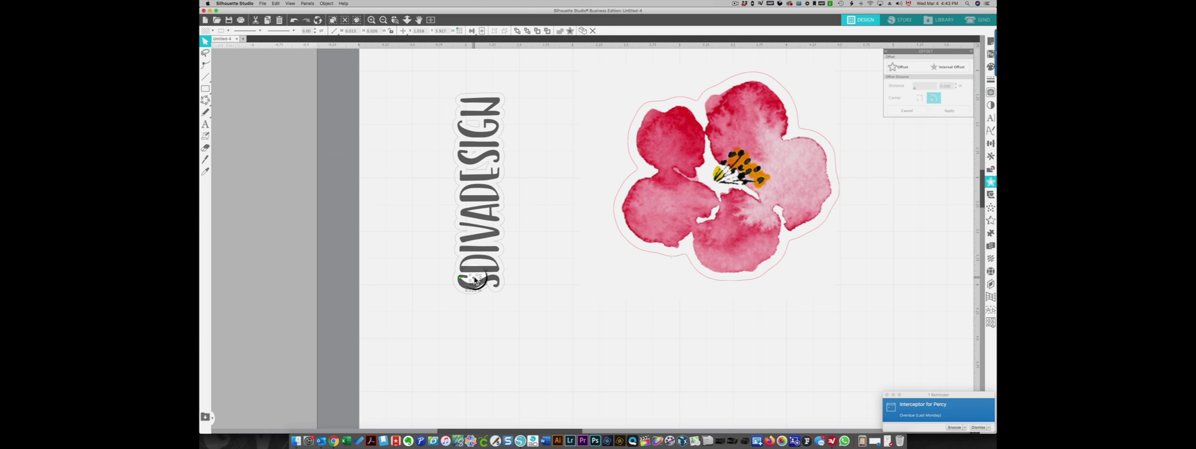
pyautogui.moveTo(474, 279); pyautogui.dragTo(502, 123)
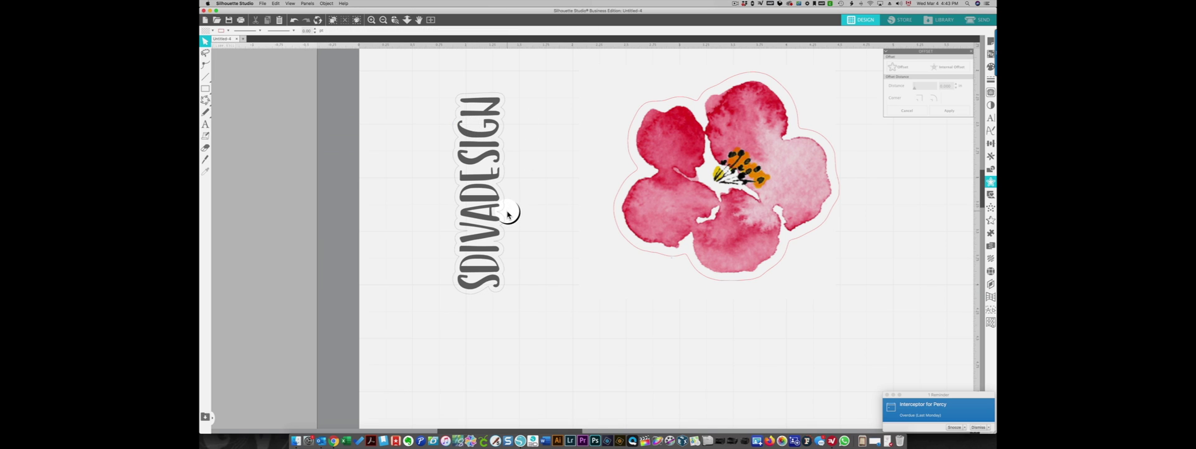
pyautogui.click(490, 268)
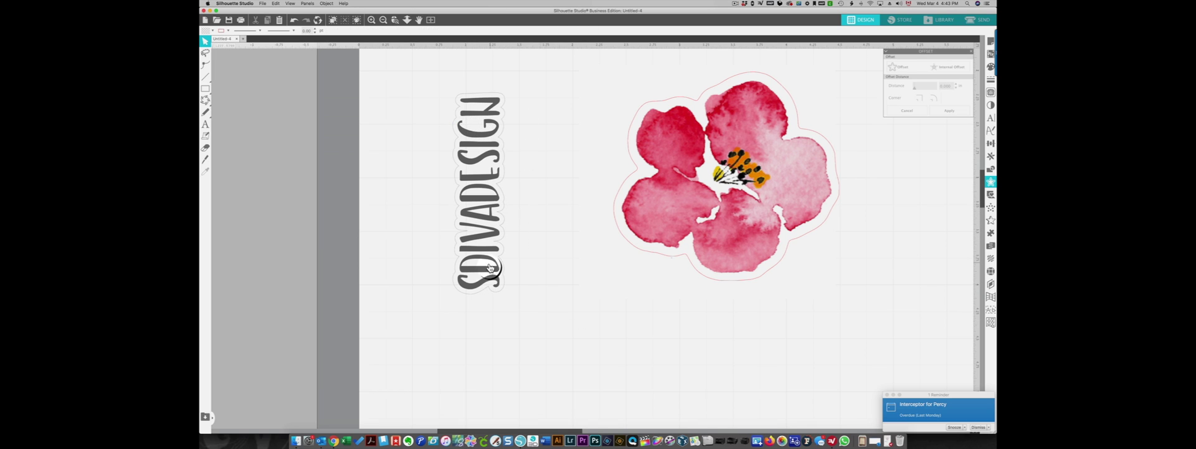
pyautogui.moveTo(490, 268)
pyautogui.mouseDown()
pyautogui.moveTo(481, 288)
pyautogui.moveTo(446, 189)
pyautogui.moveTo(466, 231)
pyautogui.mouseUp()
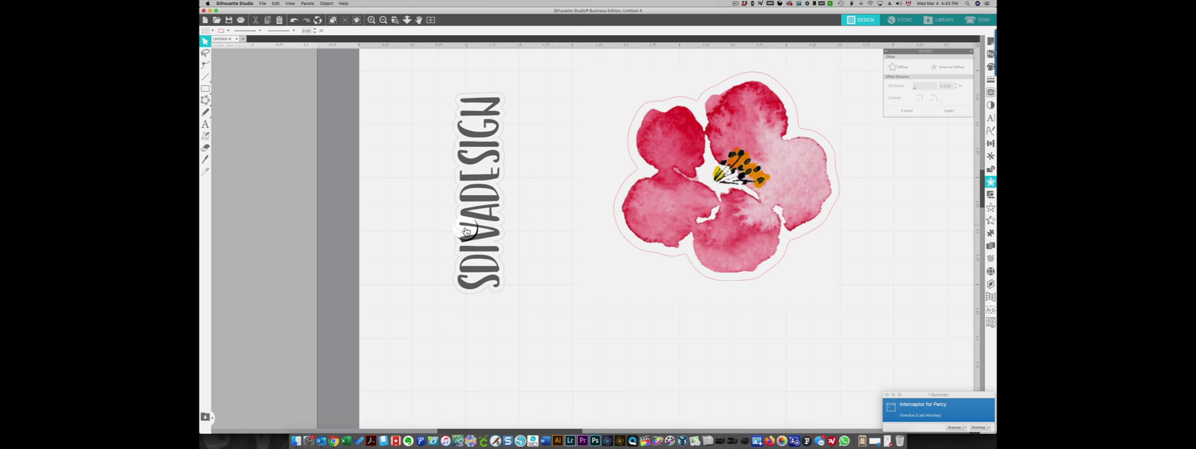
# - Move the flower back beside the text so their cut outlines overlap, and weld the two outlines together
pyautogui.click(672, 217)
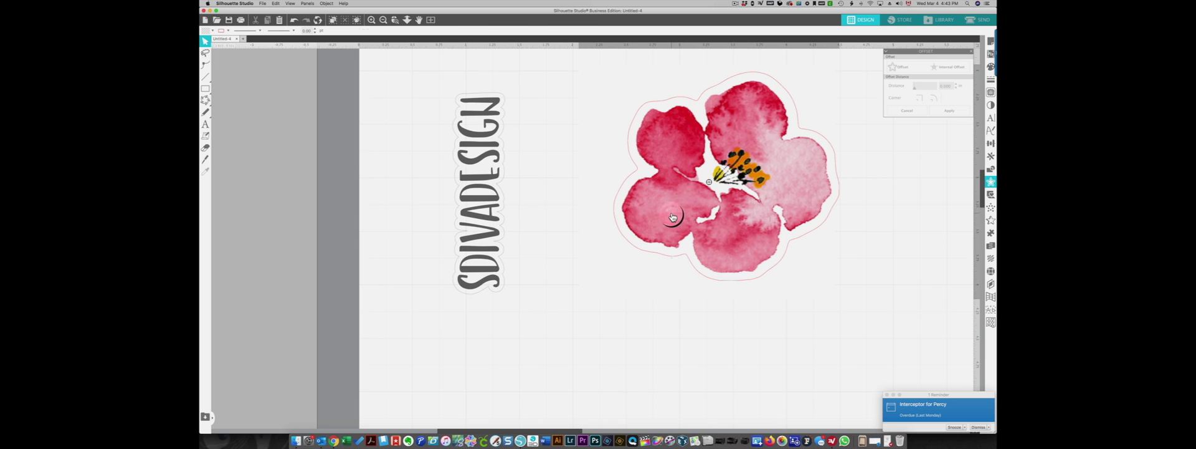
pyautogui.moveTo(673, 217); pyautogui.dragTo(565, 236)
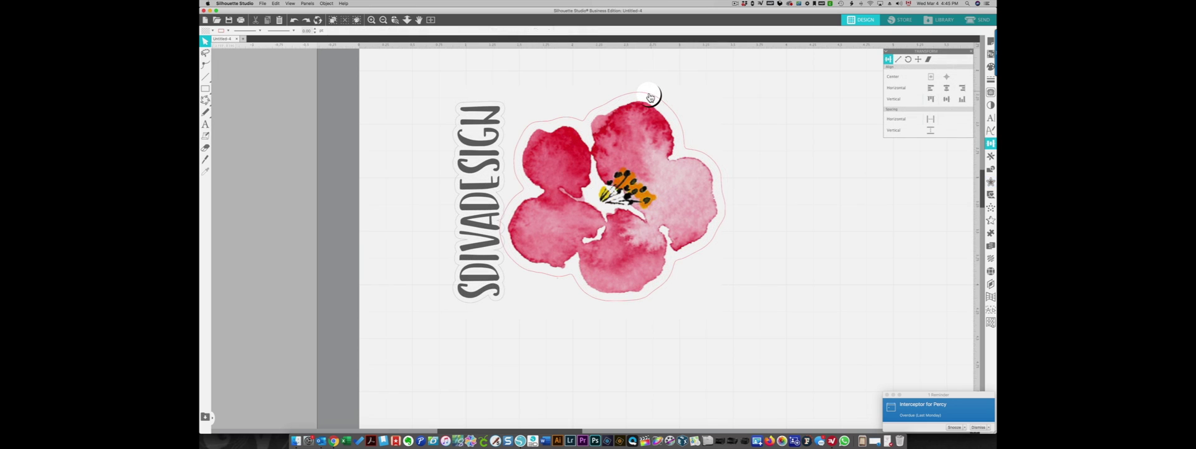
pyautogui.click(650, 97)
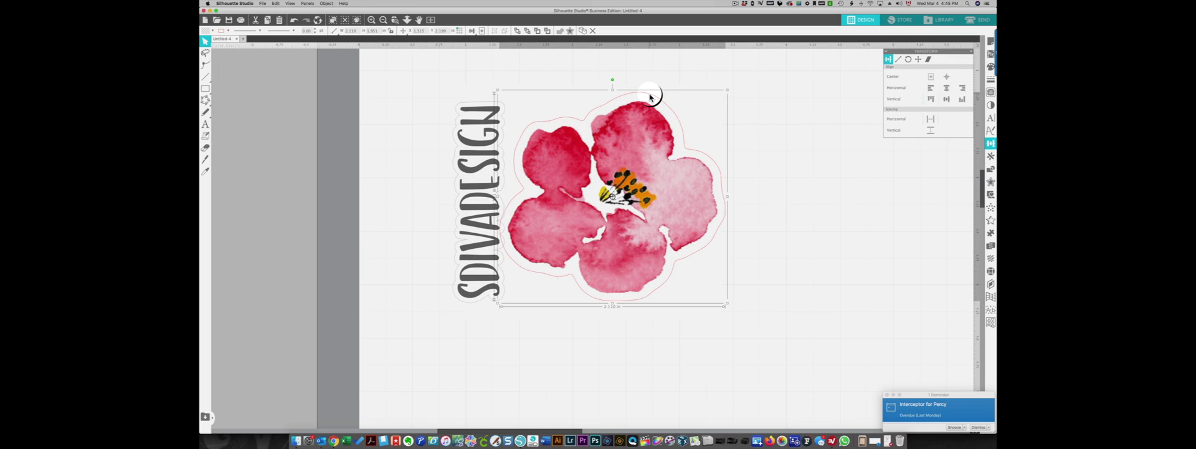
pyautogui.keyDown('shift'); pyautogui.click(461, 119); pyautogui.keyUp('shift')
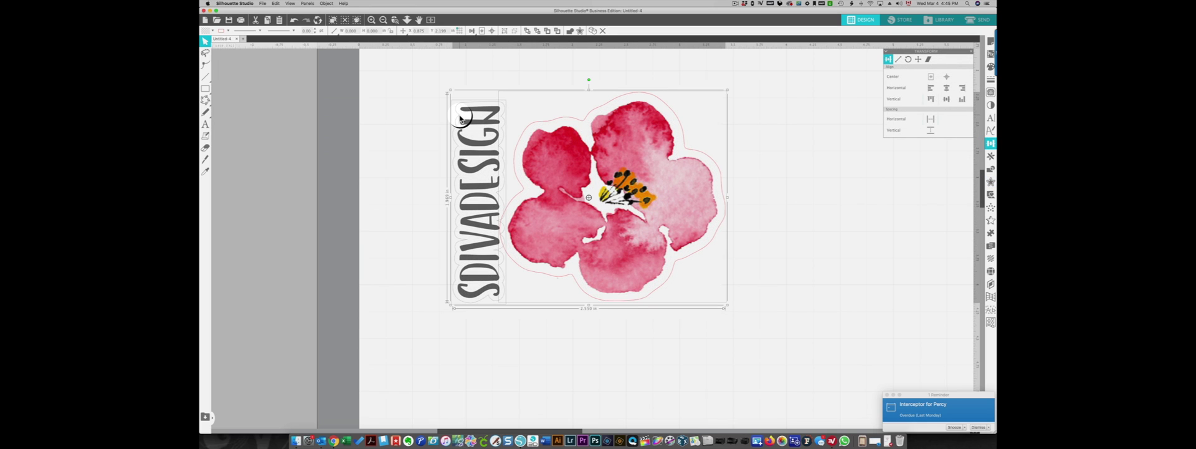
pyautogui.rightClick(460, 118)
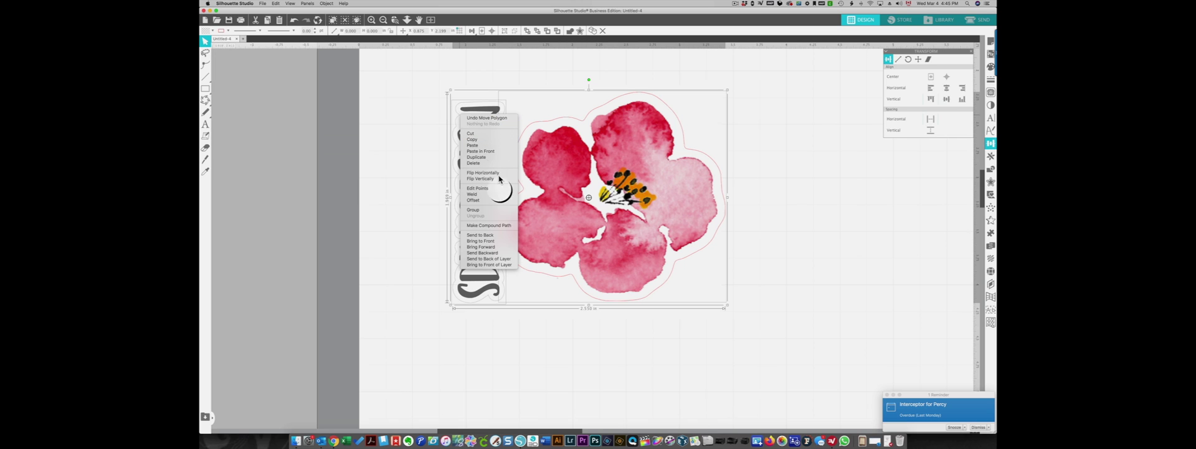
pyautogui.click(479, 196)
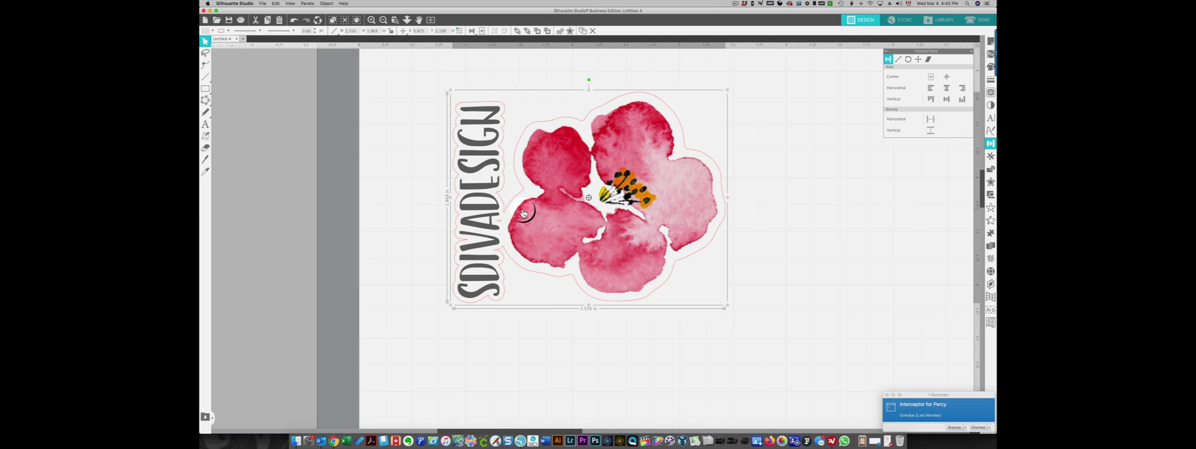
# - Send the flower image behind the other objects
pyautogui.click(489, 344)
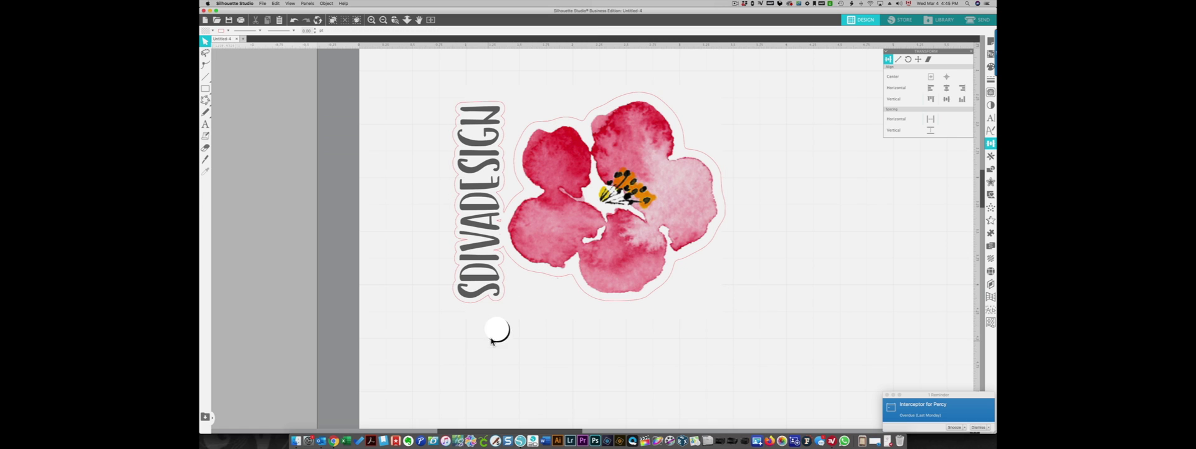
pyautogui.rightClick(506, 251)
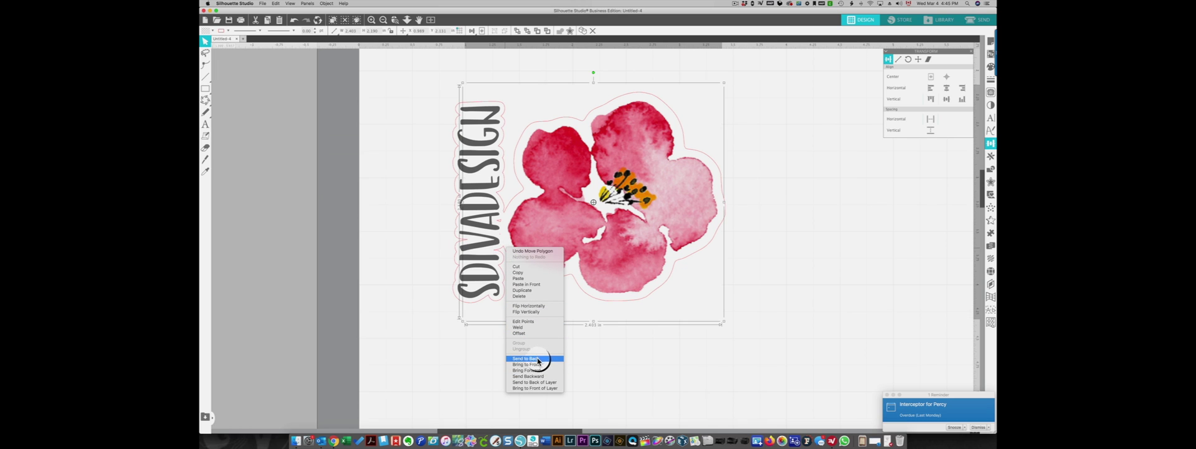
pyautogui.click(456, 360)
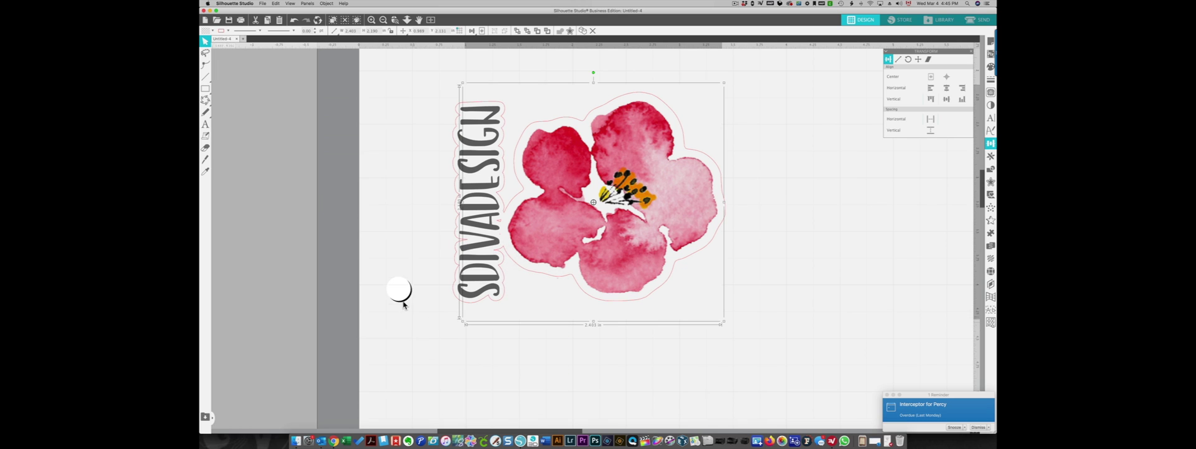
# - Try to select the leftover contour fragment inside the welded outline, between the text and the flower
pyautogui.click(457, 284)
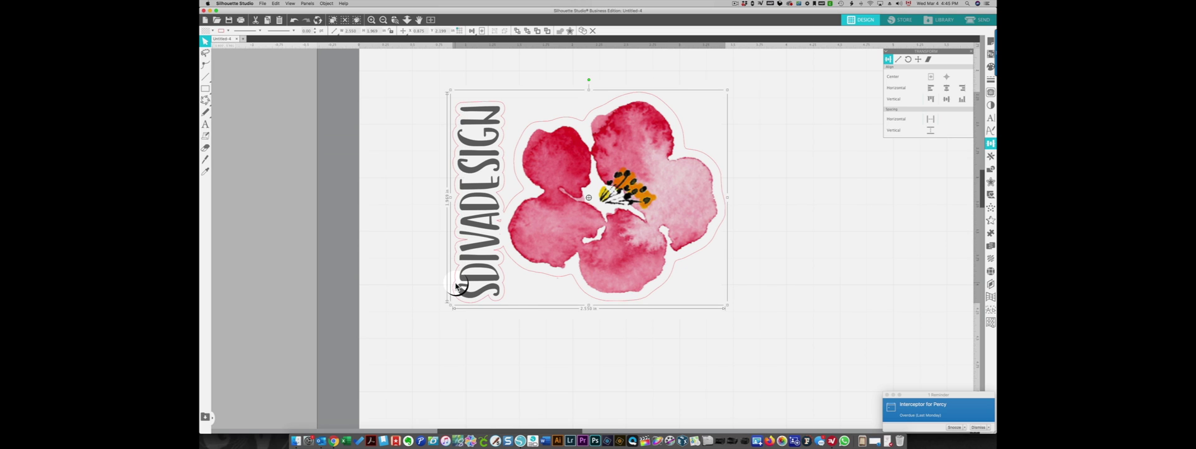
pyautogui.rightClick(457, 285)
pyautogui.click(510, 290)
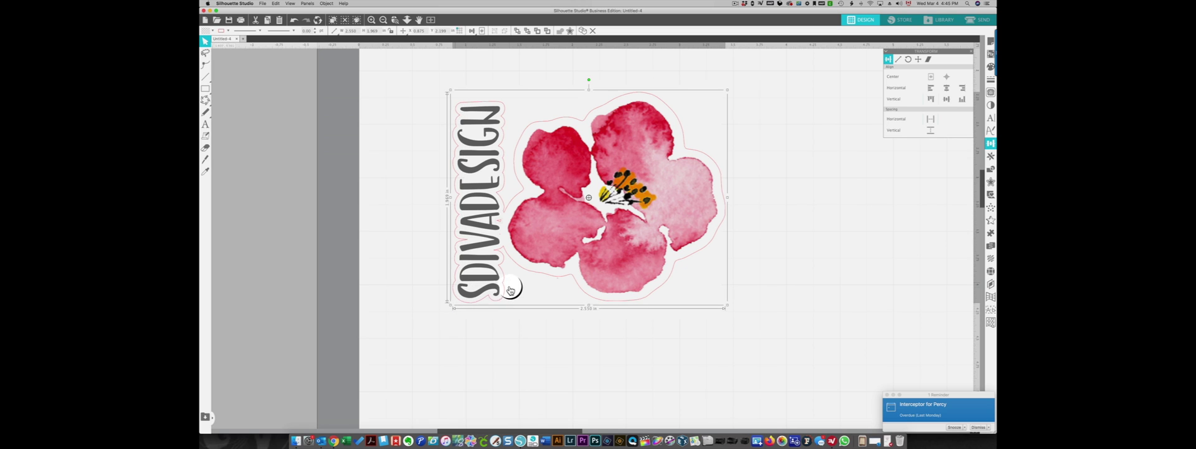
pyautogui.click(500, 236)
pyautogui.click(500, 225)
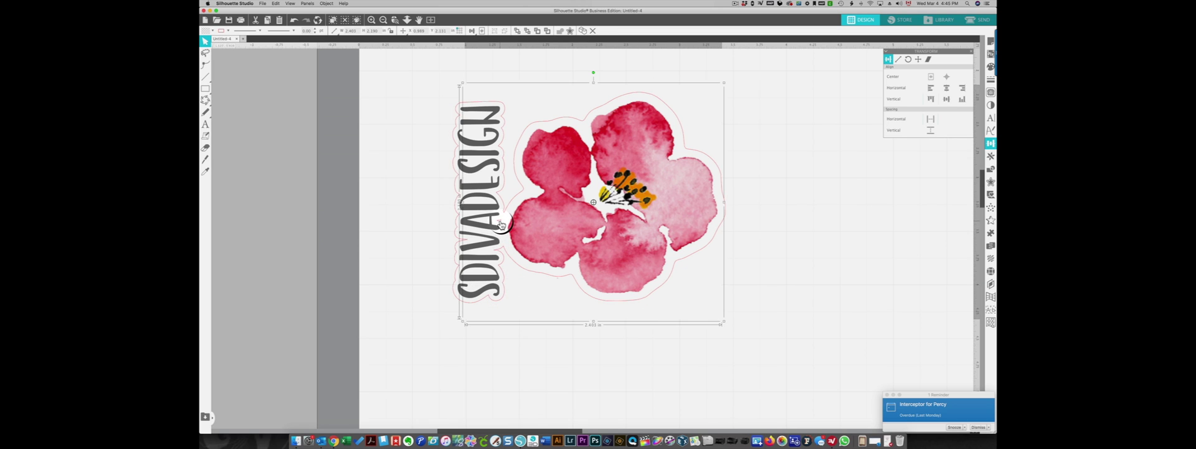
# - Move the text and the flower image out of the welded outline and delete the leftover contour fragment between them
pyautogui.click(401, 219)
pyautogui.moveTo(500, 225); pyautogui.dragTo(426, 230)
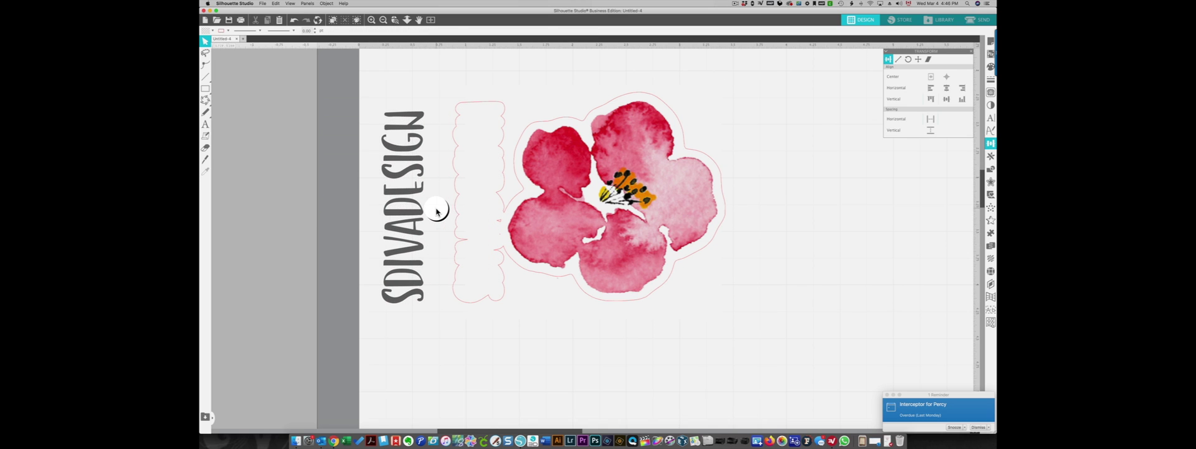
pyautogui.click(488, 222)
pyautogui.click(476, 367)
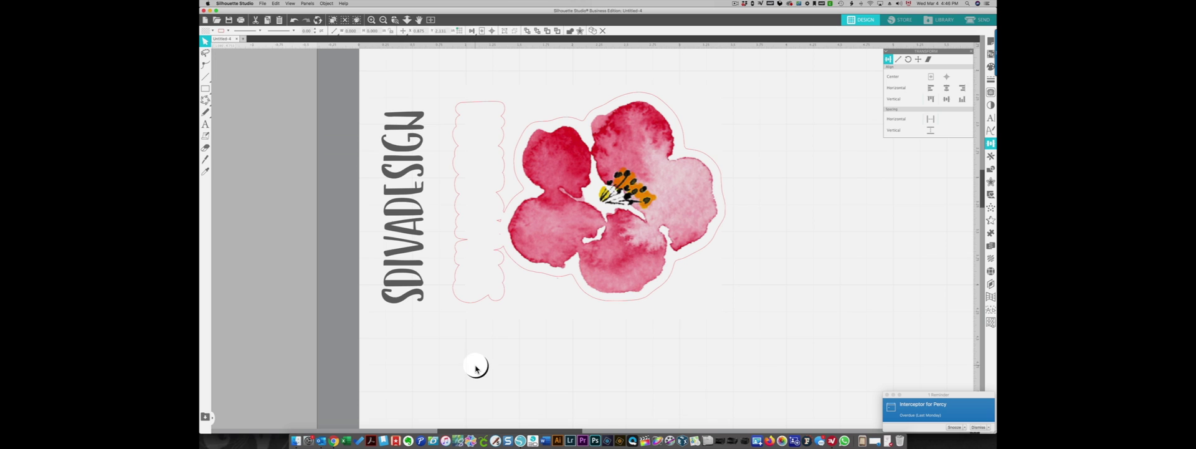
pyautogui.click(500, 225)
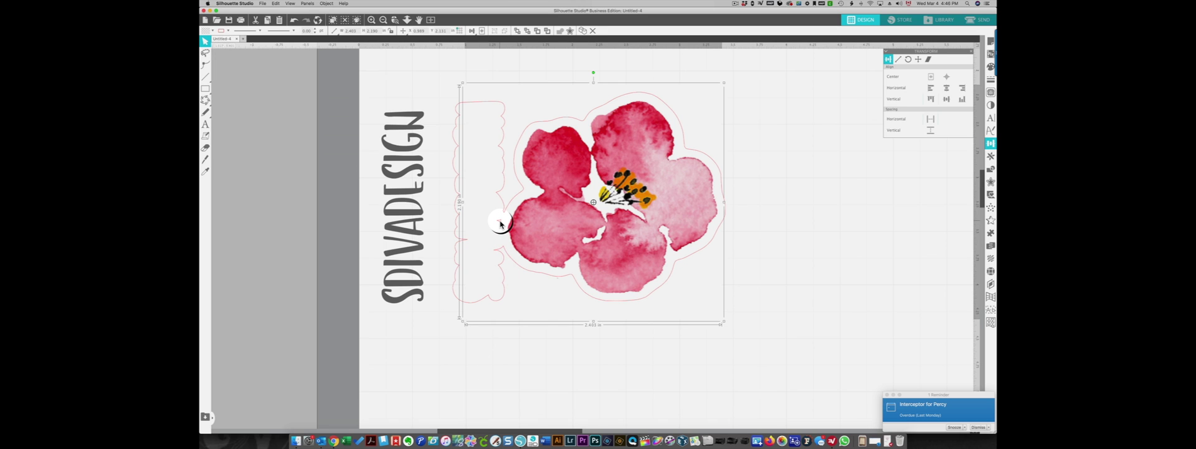
pyautogui.moveTo(515, 288); pyautogui.dragTo(665, 300)
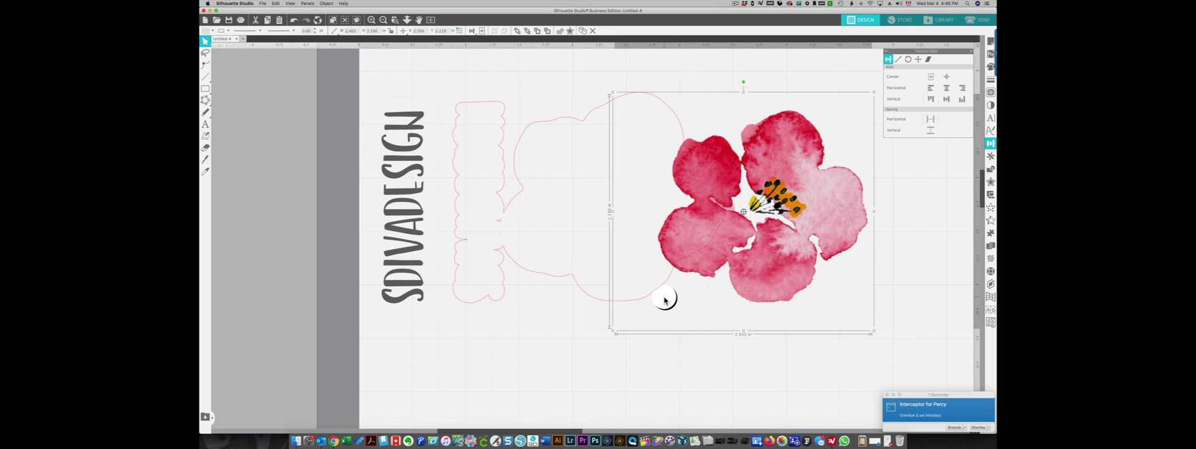
pyautogui.click(470, 339)
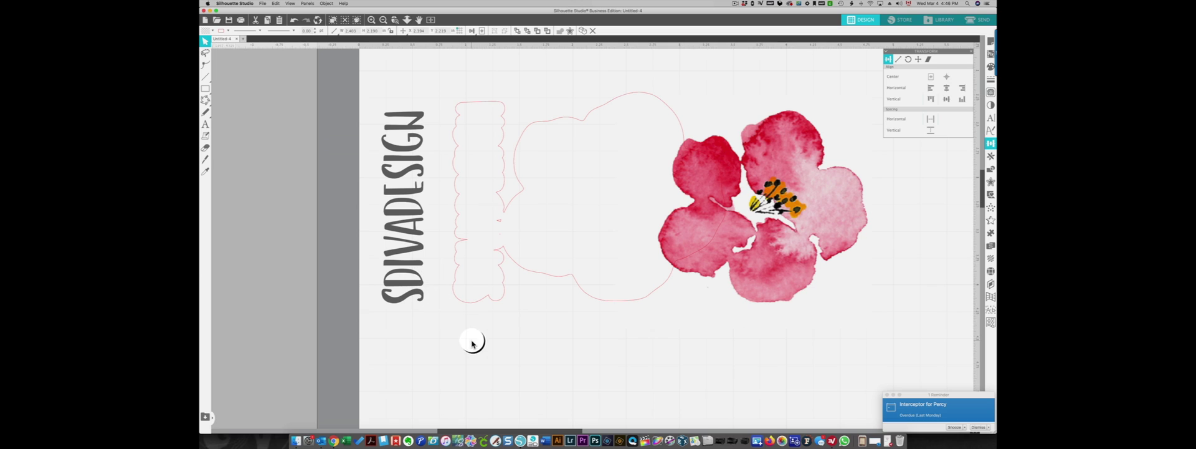
pyautogui.click(500, 223)
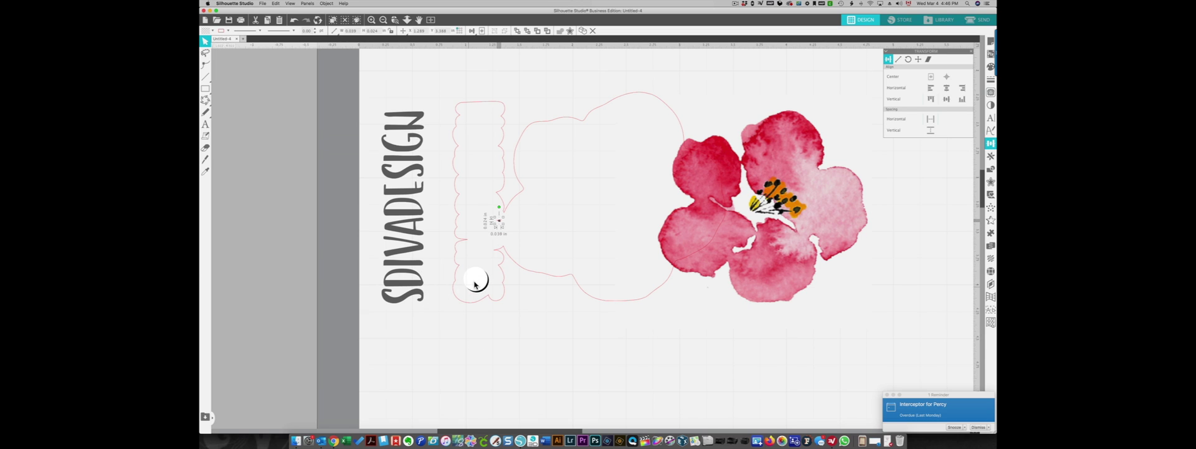
pyautogui.press('Delete')
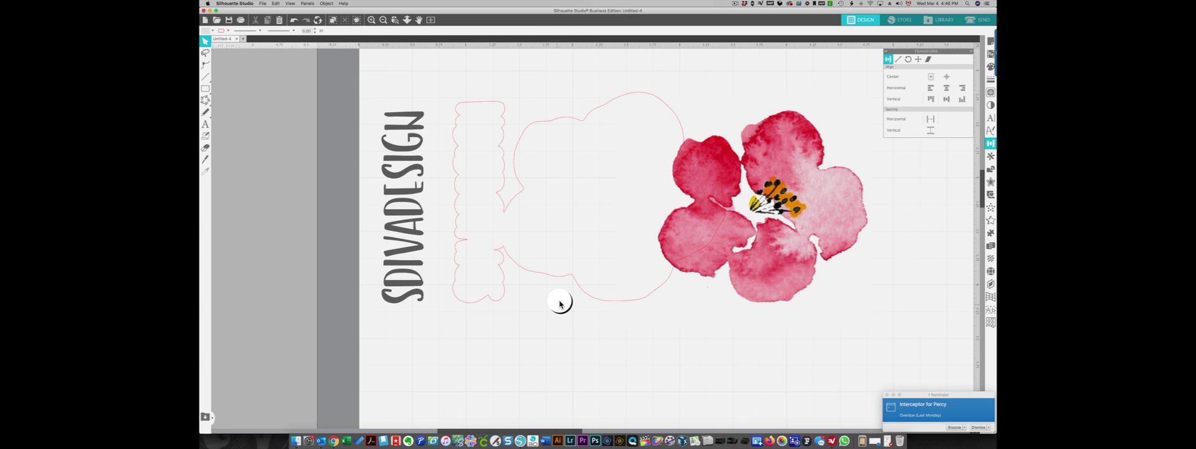
# - Move the flower image and the SDIVADESIGN text back into place inside the welded outline
pyautogui.moveTo(741, 269); pyautogui.dragTo(606, 268)
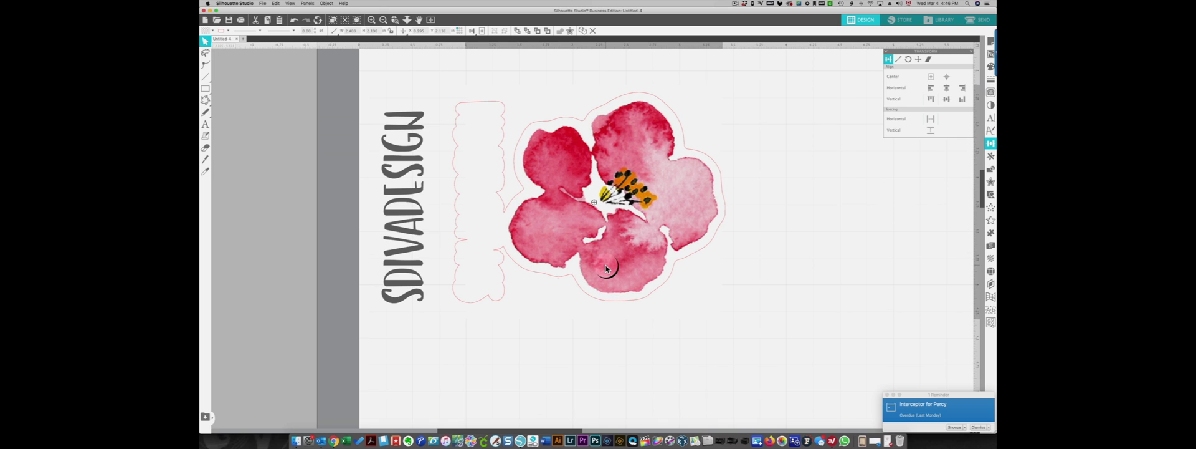
pyautogui.click(488, 298)
pyautogui.click(411, 296)
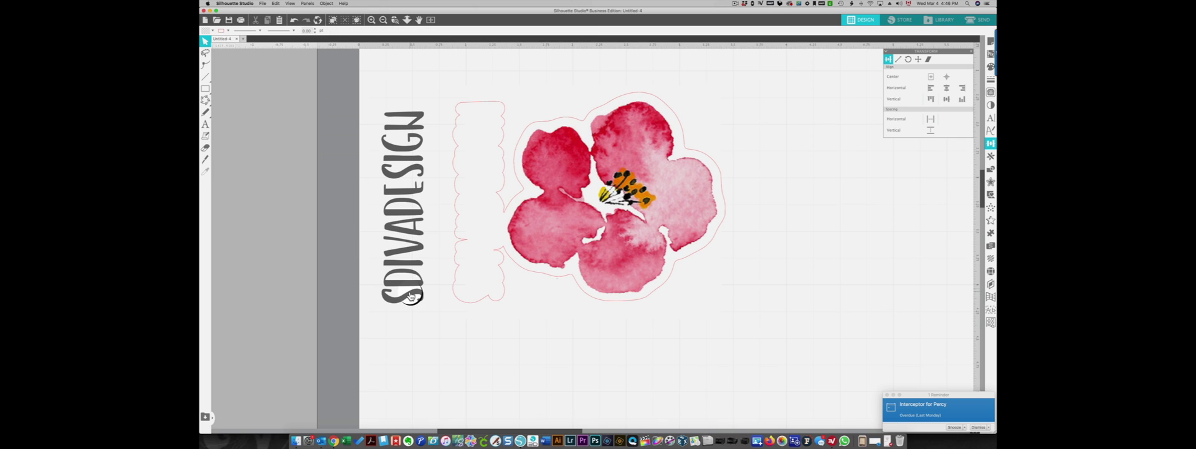
pyautogui.moveTo(411, 295); pyautogui.dragTo(488, 290)
pyautogui.click(506, 337)
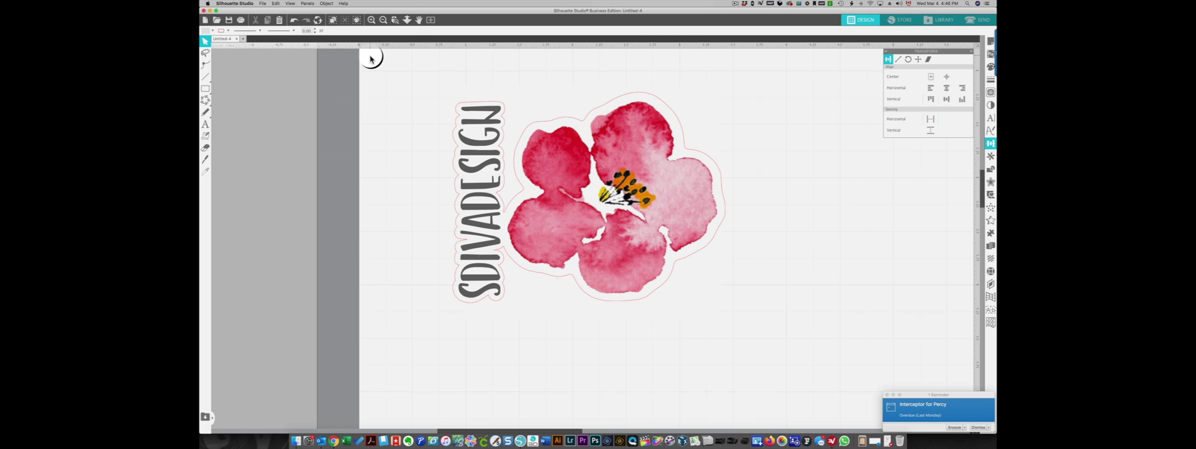
# - Select the text, the flower and the welded outline together and group them into one sticker
pyautogui.click(430, 19)
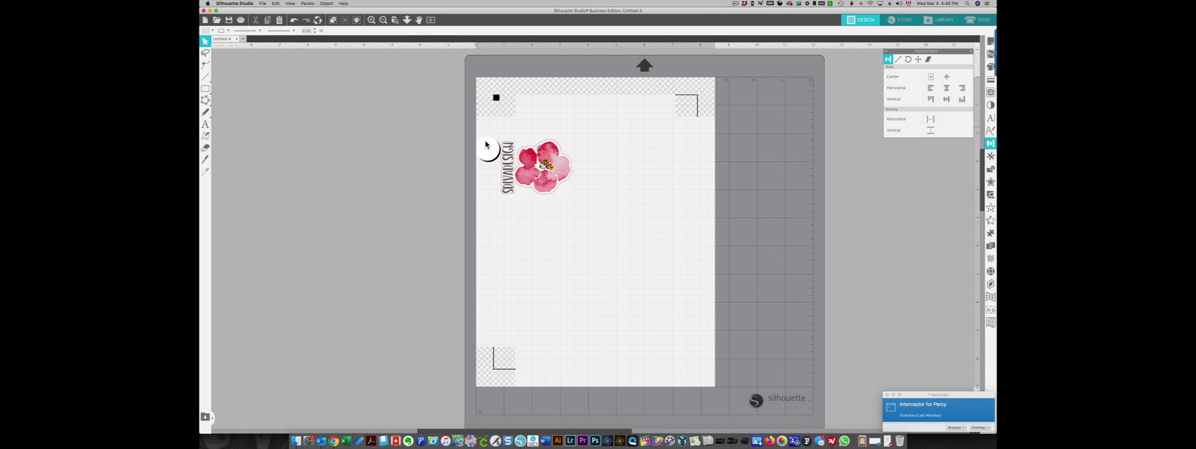
pyautogui.click(576, 156)
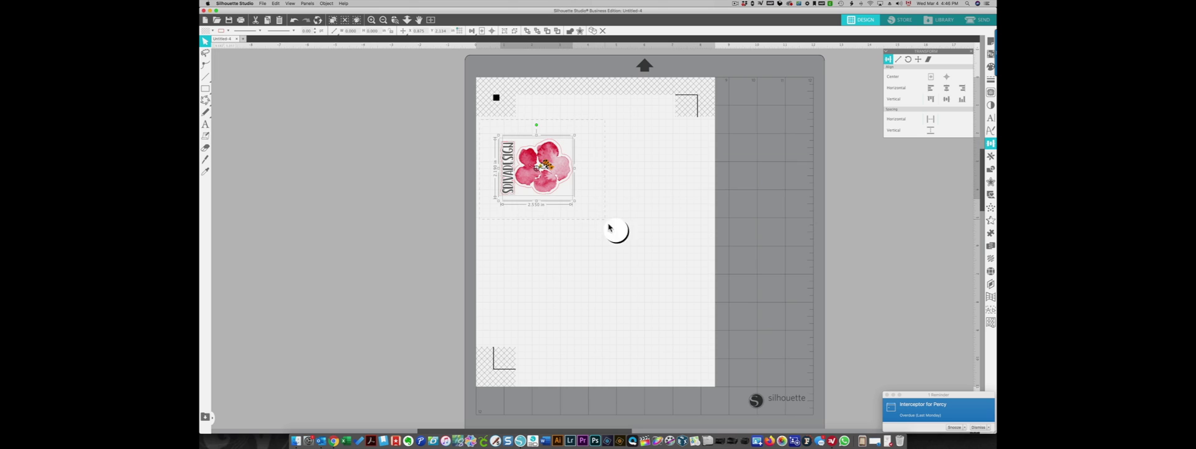
pyautogui.rightClick(554, 166)
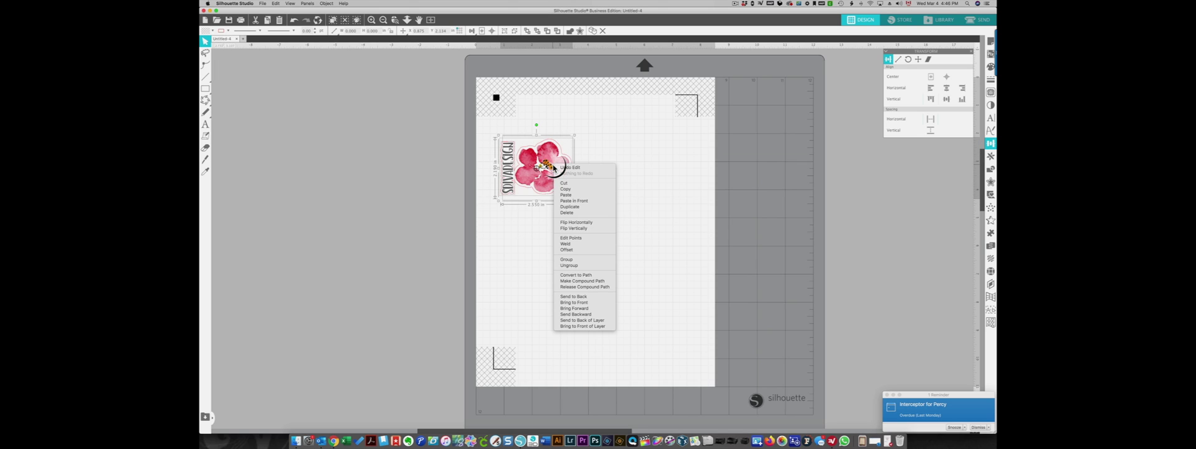
pyautogui.click(583, 260)
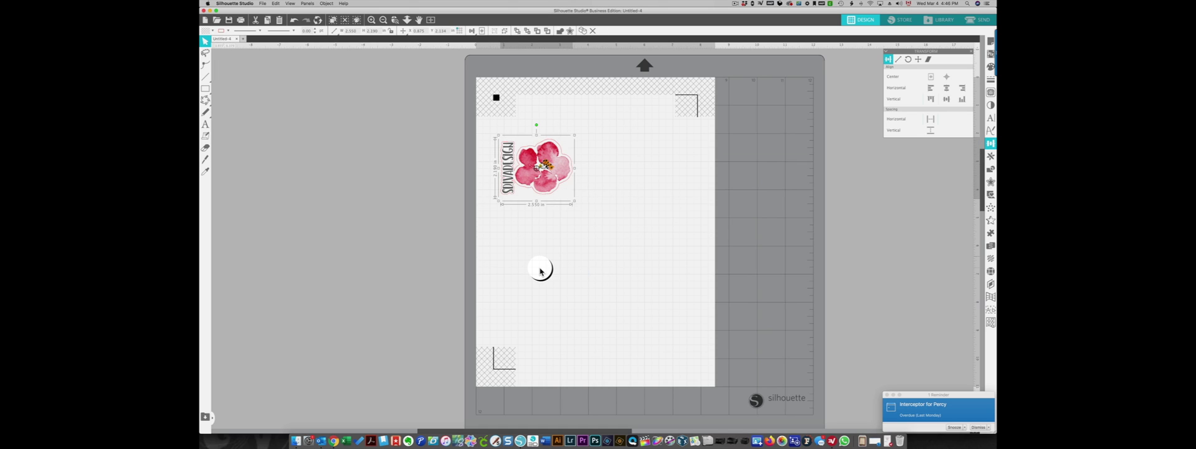
pyautogui.click(538, 256)
# - Move the grouped sticker to the page's upper-left corner, just below the square registration mark
pyautogui.moveTo(549, 190); pyautogui.dragTo(554, 167)
pyautogui.click(560, 206)
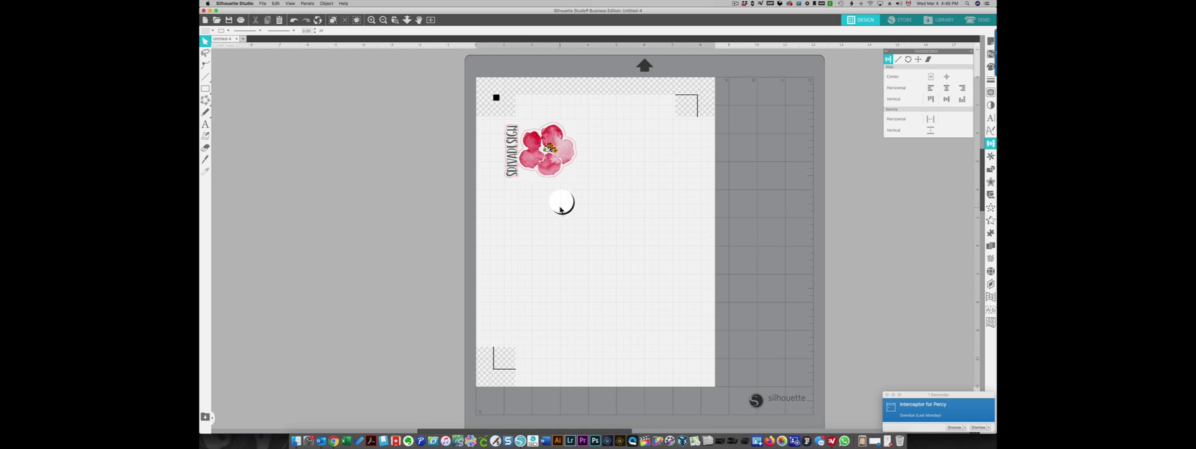
pyautogui.click(545, 168)
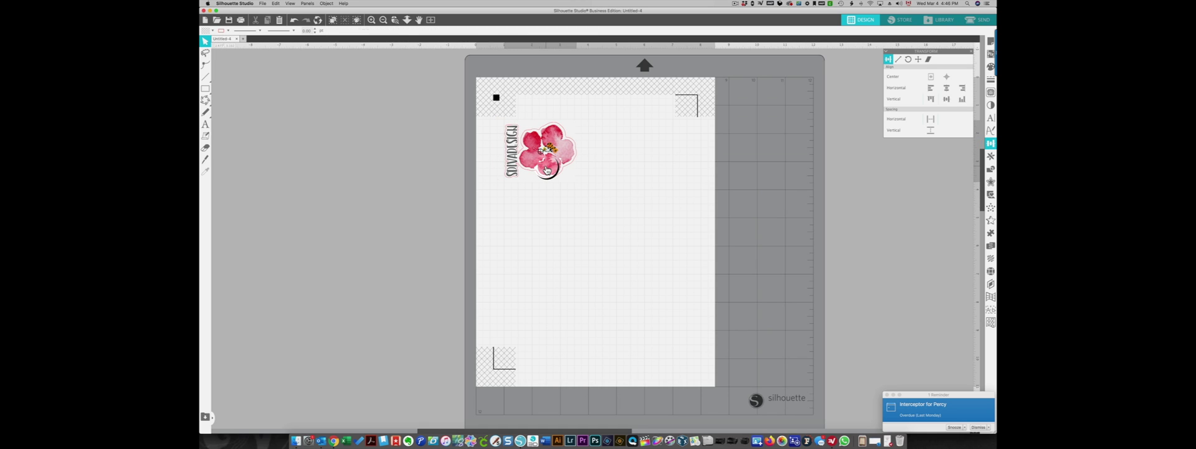
pyautogui.moveTo(549, 171); pyautogui.dragTo(533, 162)
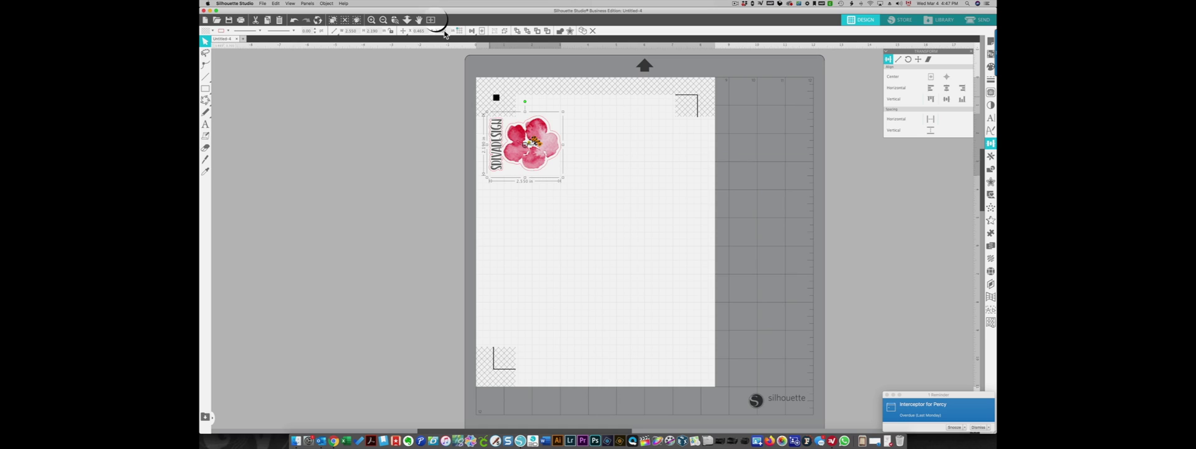
# - Replicate the grouped sticker with Fill Page so that copies cover the printable area
pyautogui.click(431, 19)
pyautogui.click(540, 149)
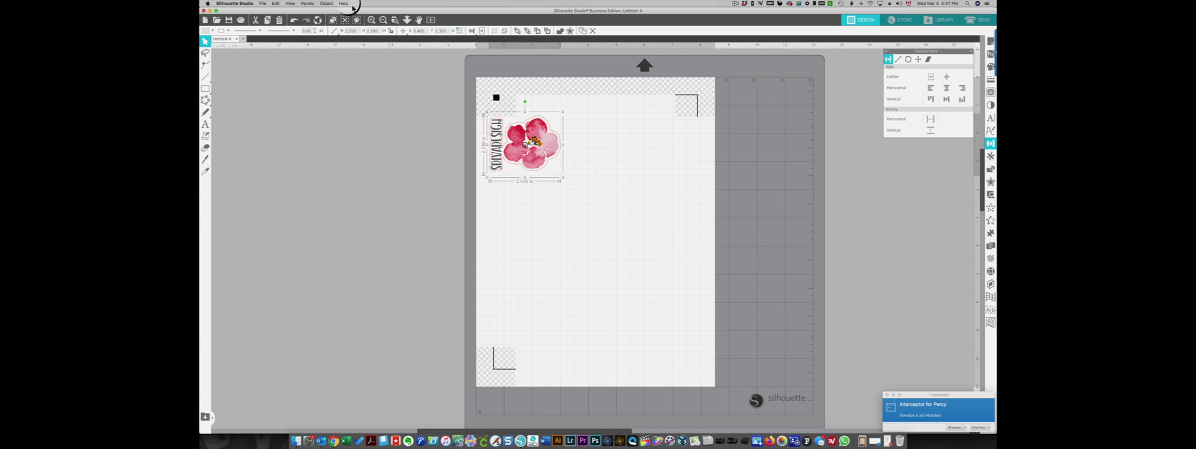
pyautogui.click(327, 4)
pyautogui.moveTo(335, 34)
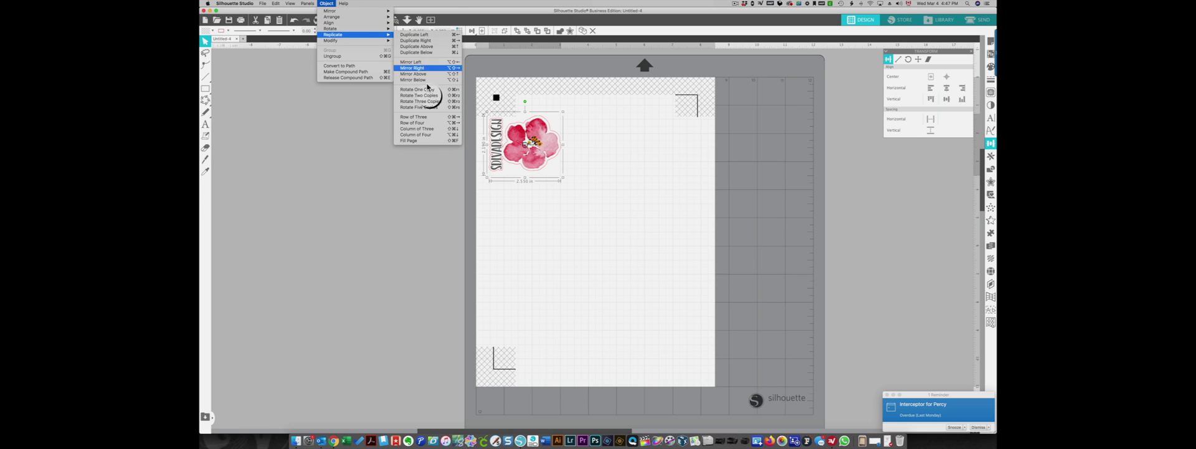
pyautogui.click(436, 143)
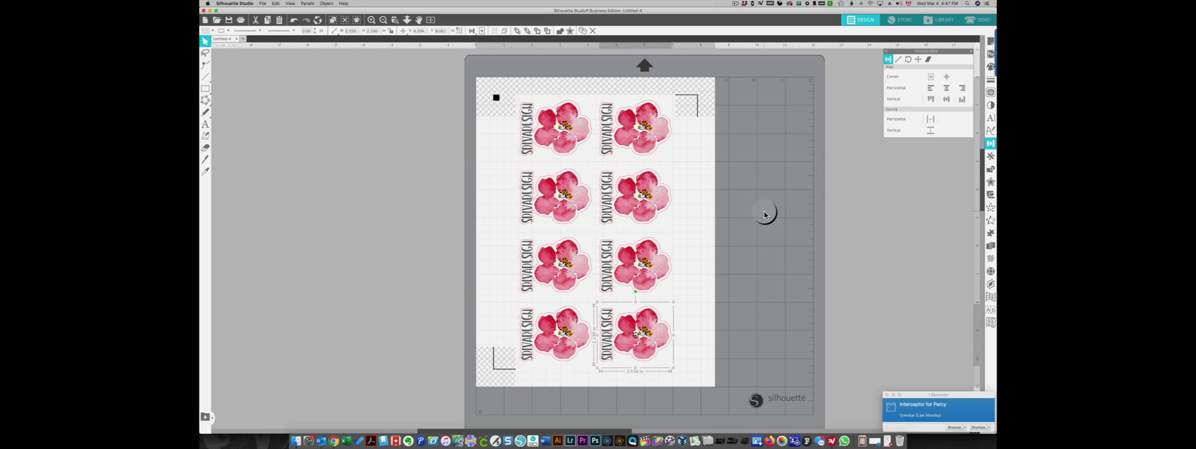
pyautogui.click(708, 231)
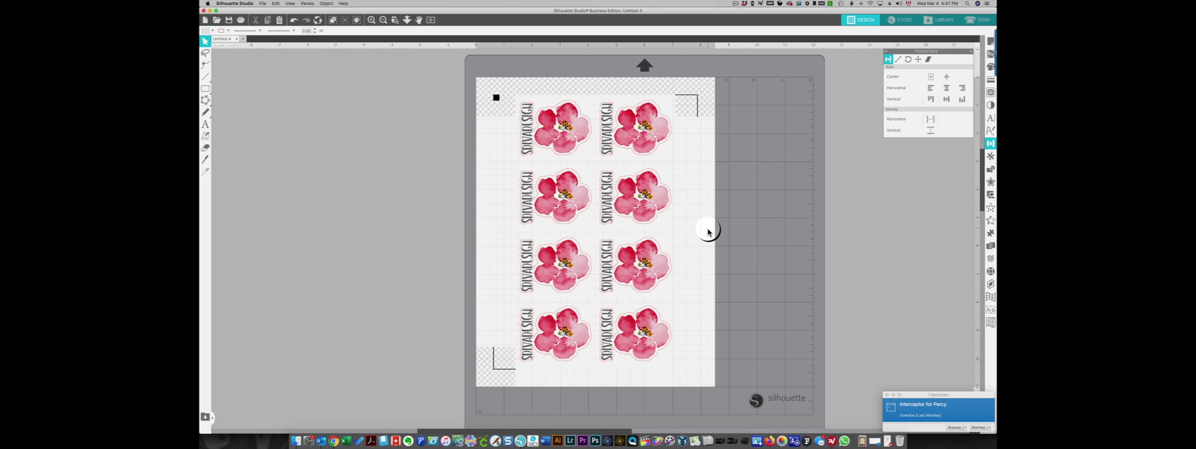
# - Print the sticker sheet on the EPSON ET-7700 Series printer with the default settings
pyautogui.click(240, 20)
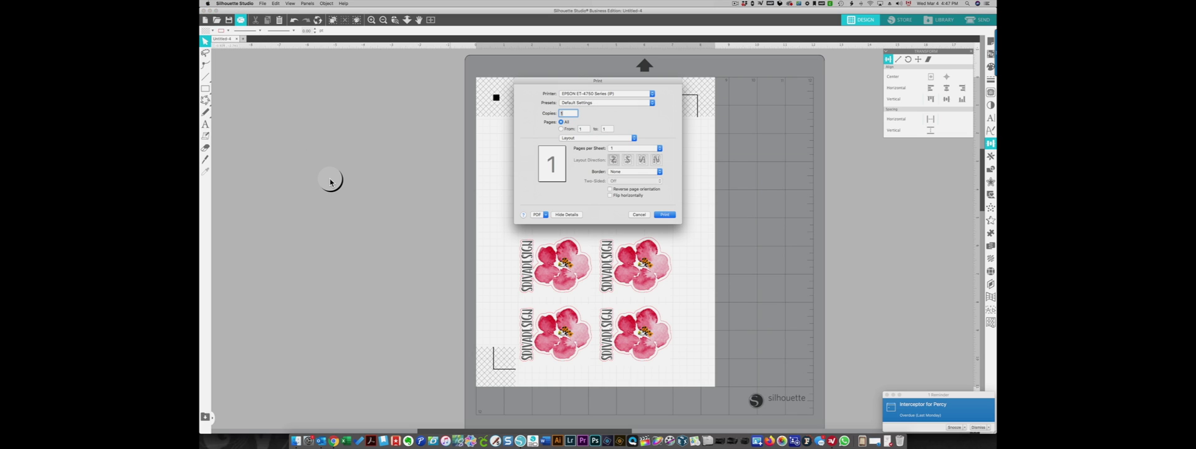
pyautogui.click(615, 95)
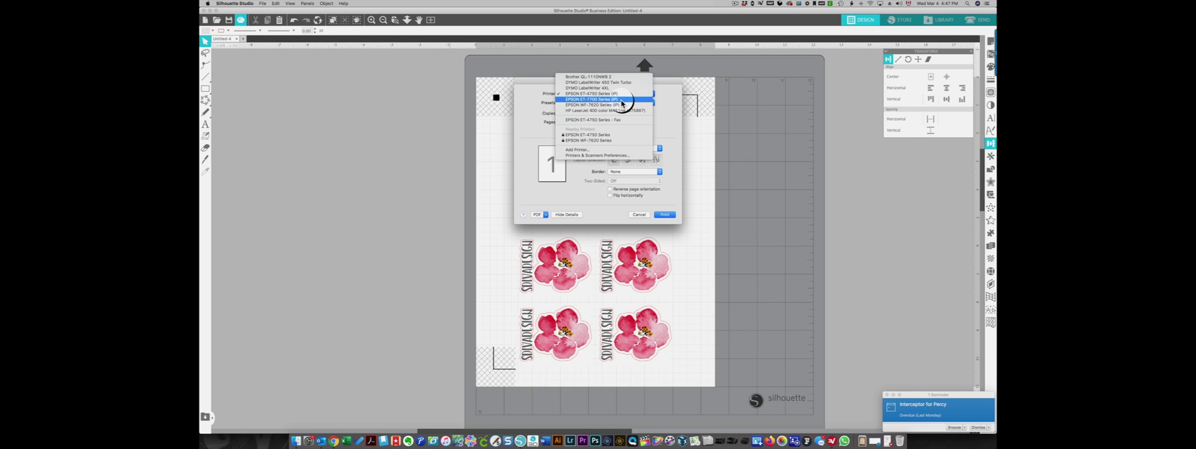
pyautogui.click(621, 100)
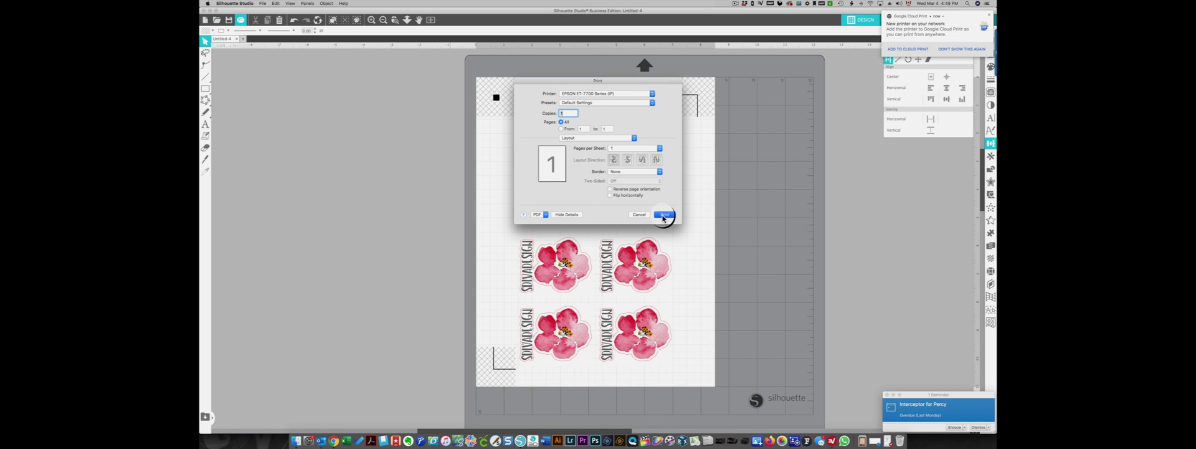
pyautogui.click(664, 215)
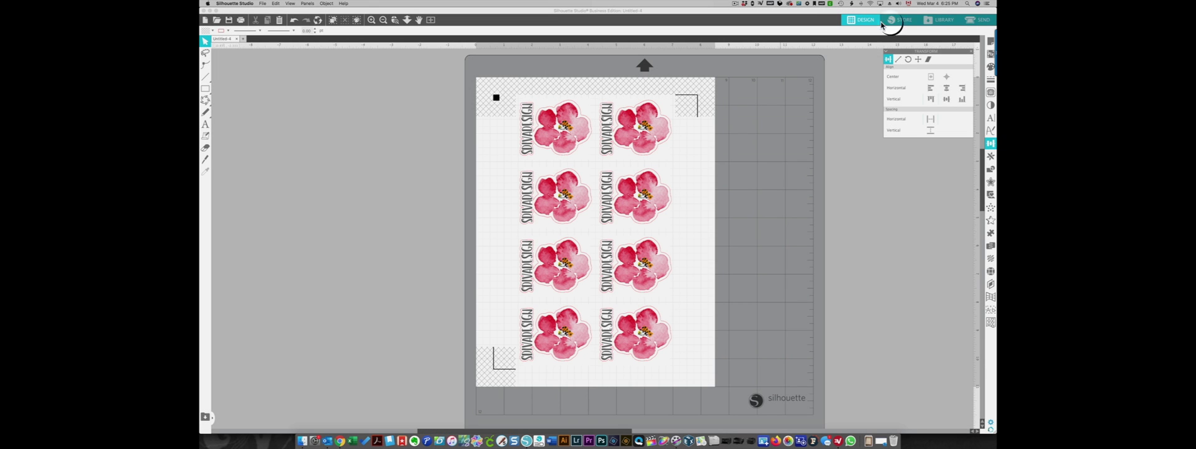
# - Check the cut lines of the sticker sheet in the Send view and return to the Design view
pyautogui.click(969, 21)
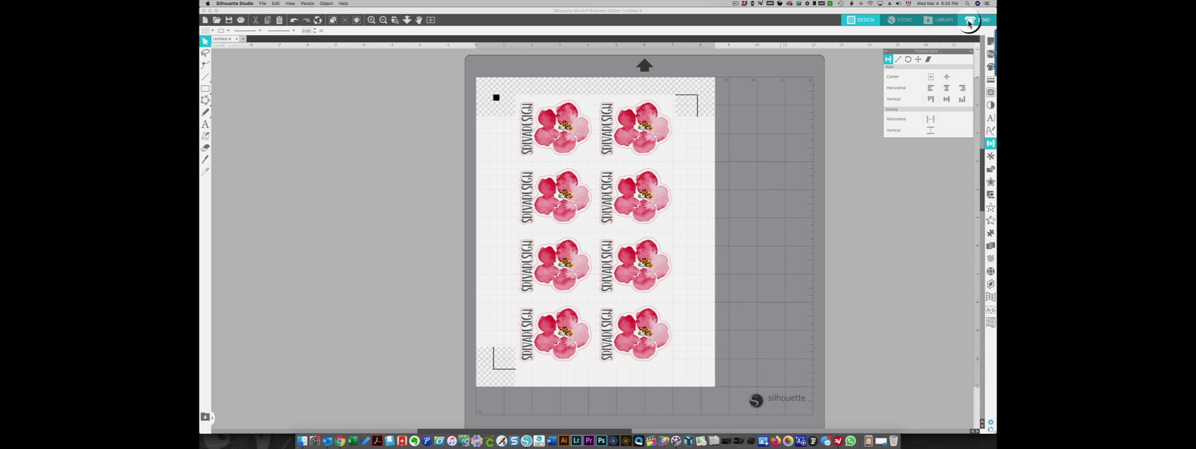
pyautogui.click(976, 20)
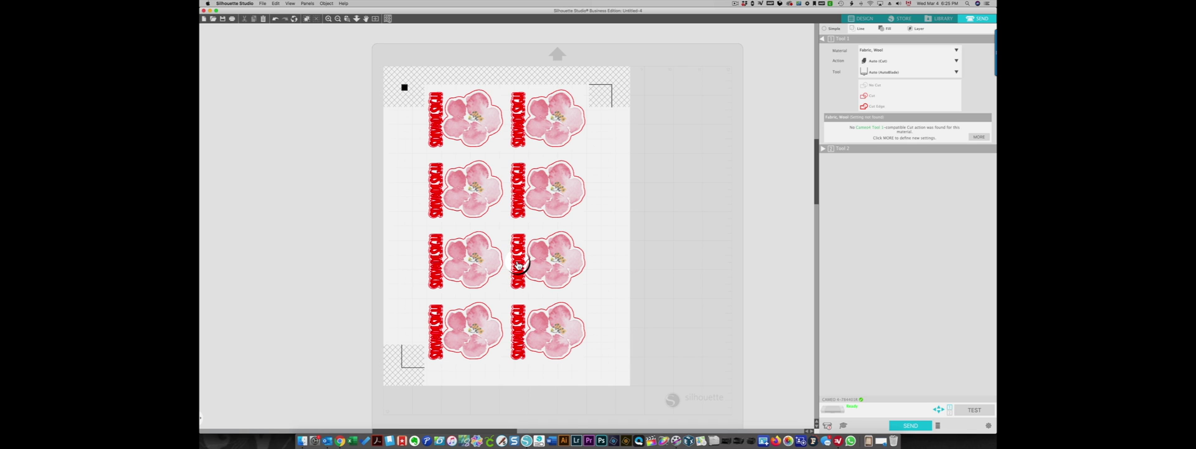
pyautogui.click(862, 18)
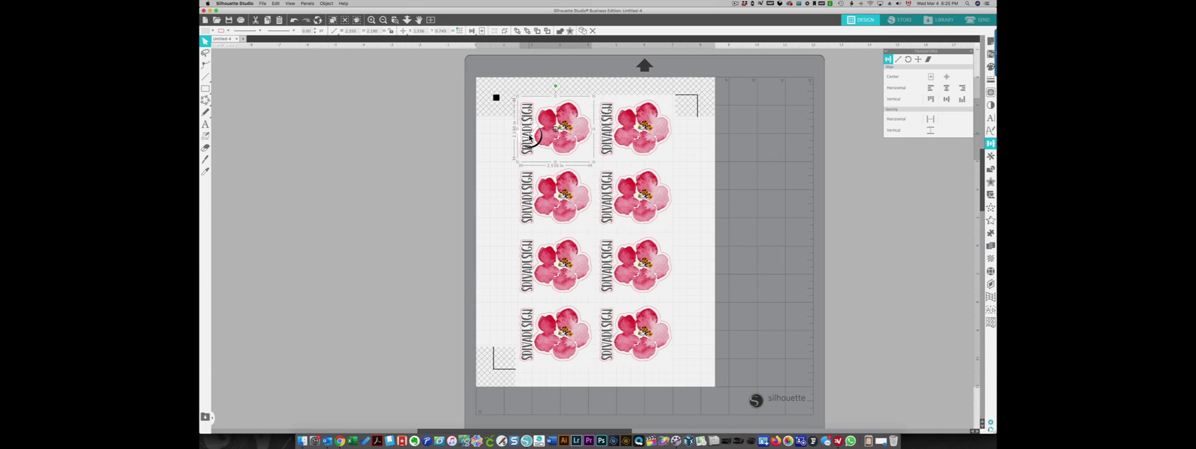
# - Ungroup both stickers in the first row of the page
pyautogui.rightClick(530, 137)
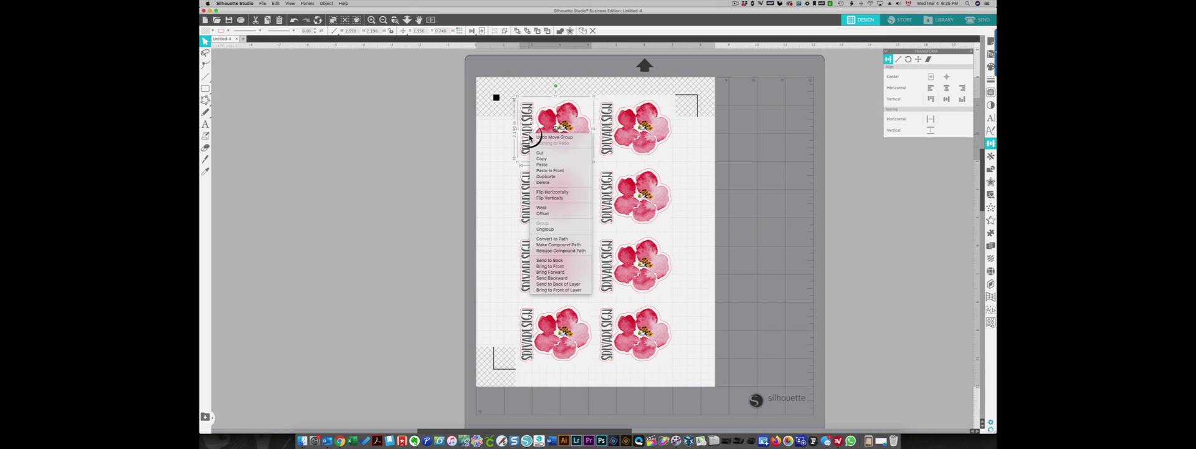
pyautogui.click(561, 233)
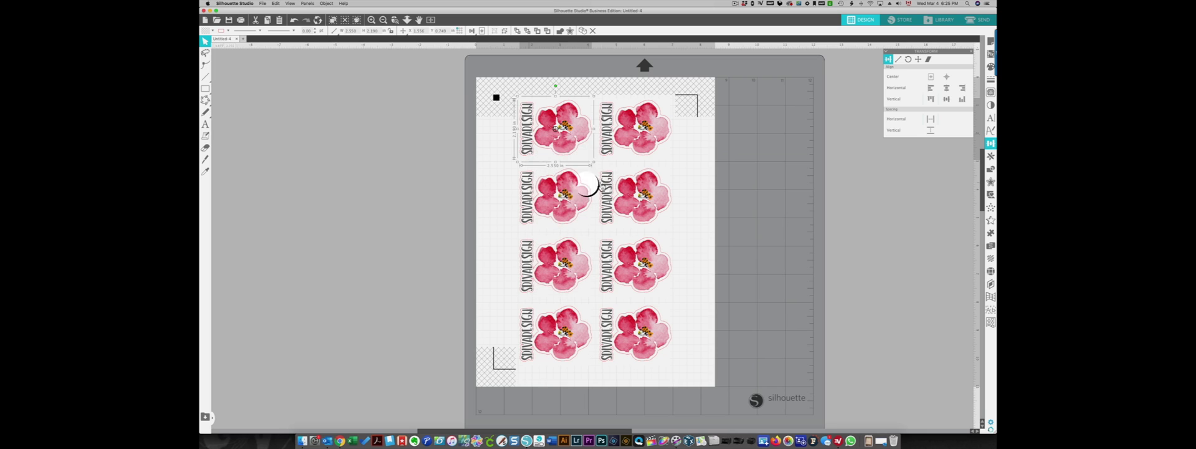
pyautogui.click(636, 129)
pyautogui.rightClick(635, 140)
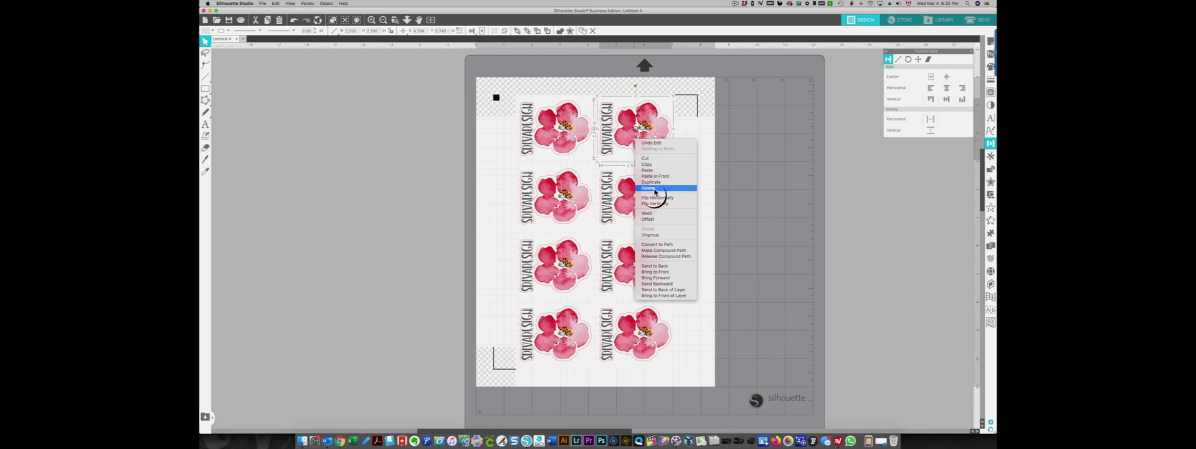
pyautogui.click(651, 234)
# - Ungroup both stickers in the second row of the page
pyautogui.click(551, 204)
pyautogui.click(551, 204)
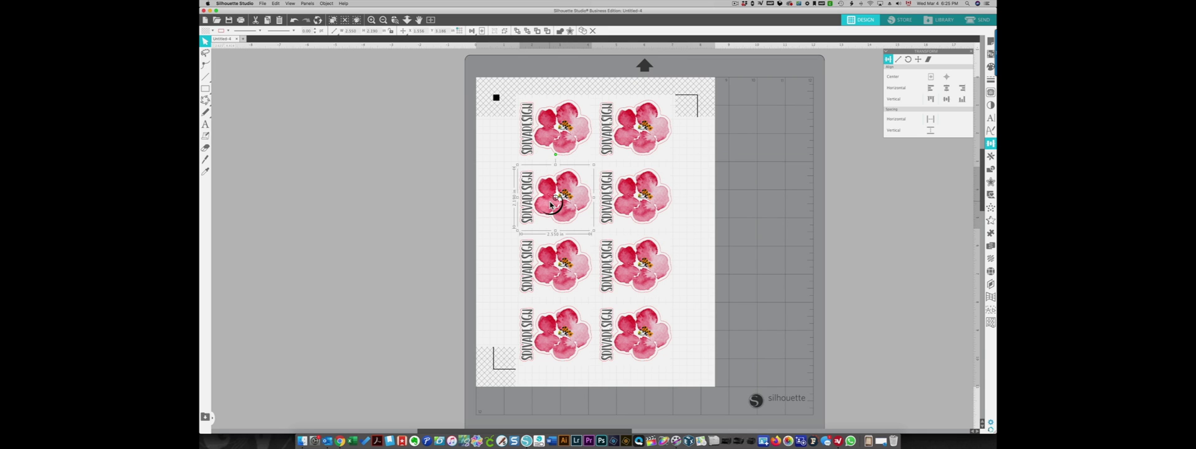
pyautogui.rightClick(552, 201)
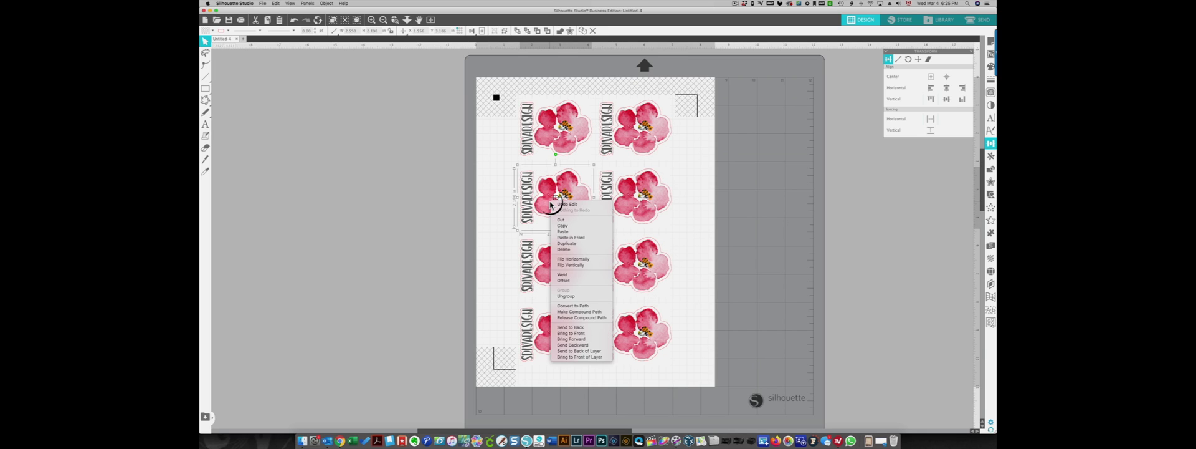
pyautogui.click(566, 296)
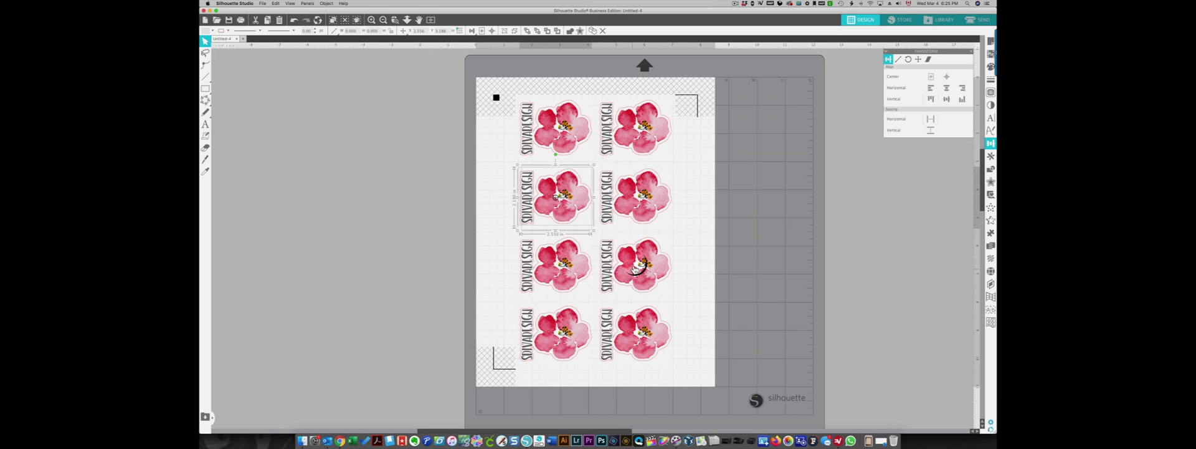
pyautogui.click(642, 205)
pyautogui.rightClick(642, 203)
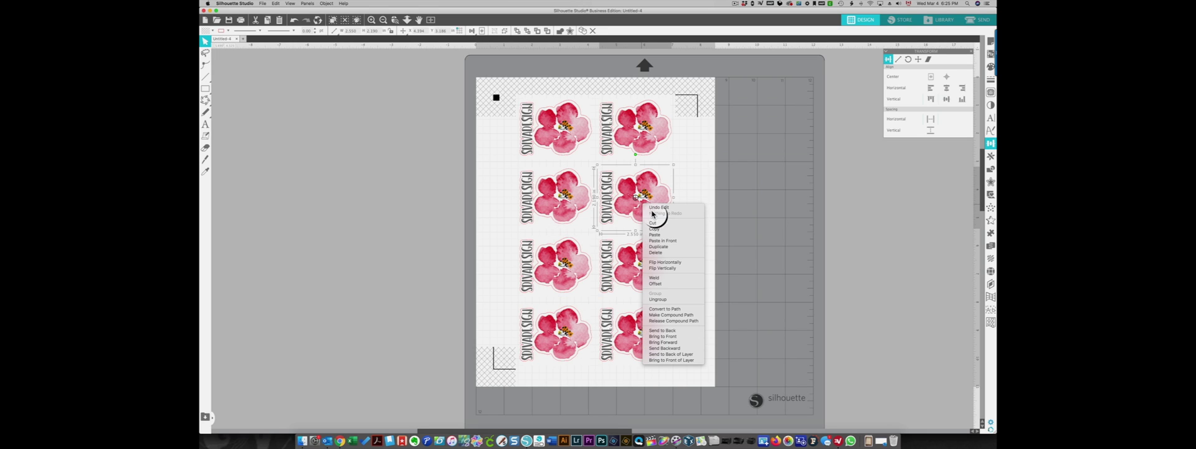
pyautogui.click(660, 300)
# - Ungroup both stickers in the third row of the page
pyautogui.click(544, 272)
pyautogui.rightClick(544, 272)
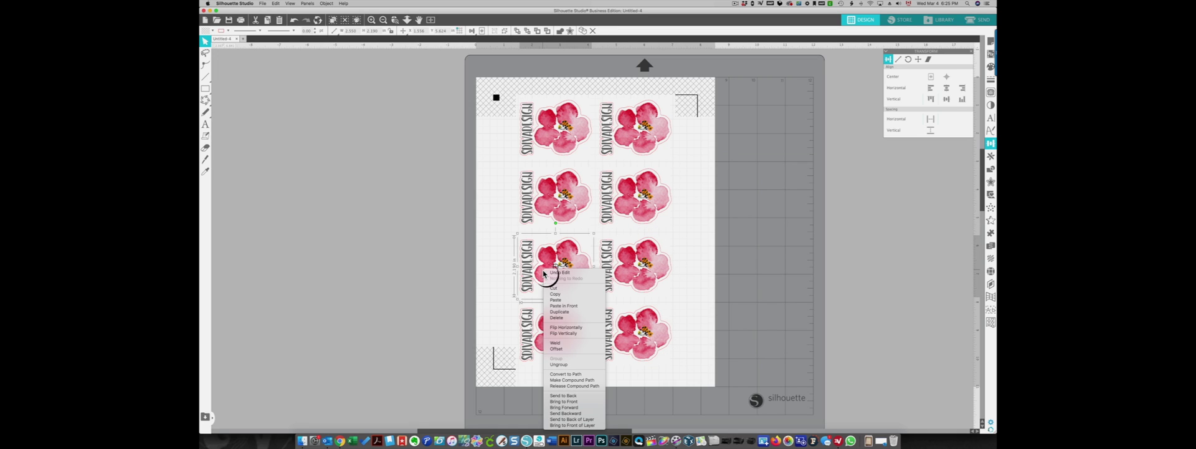
pyautogui.click(573, 369)
pyautogui.click(639, 285)
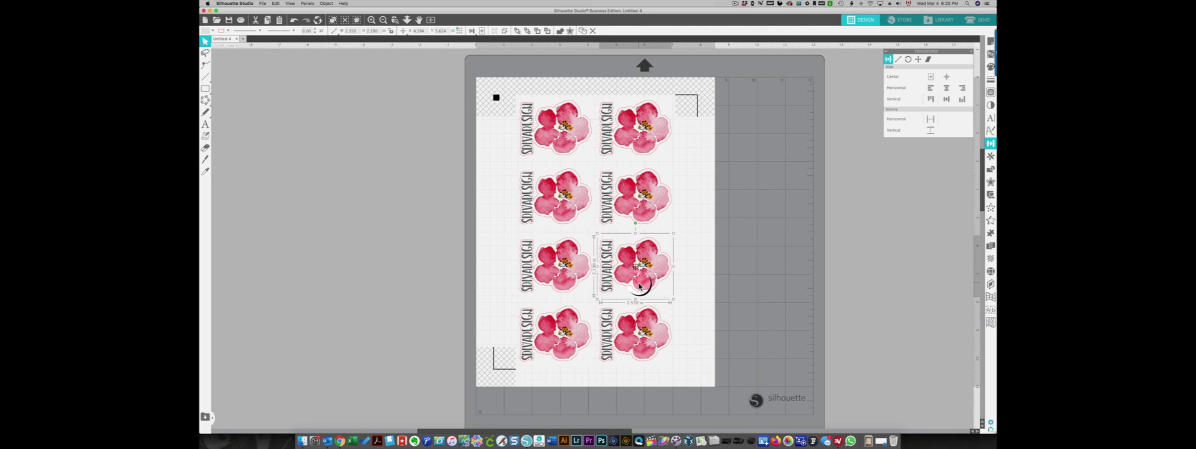
pyautogui.rightClick(640, 284)
pyautogui.click(666, 378)
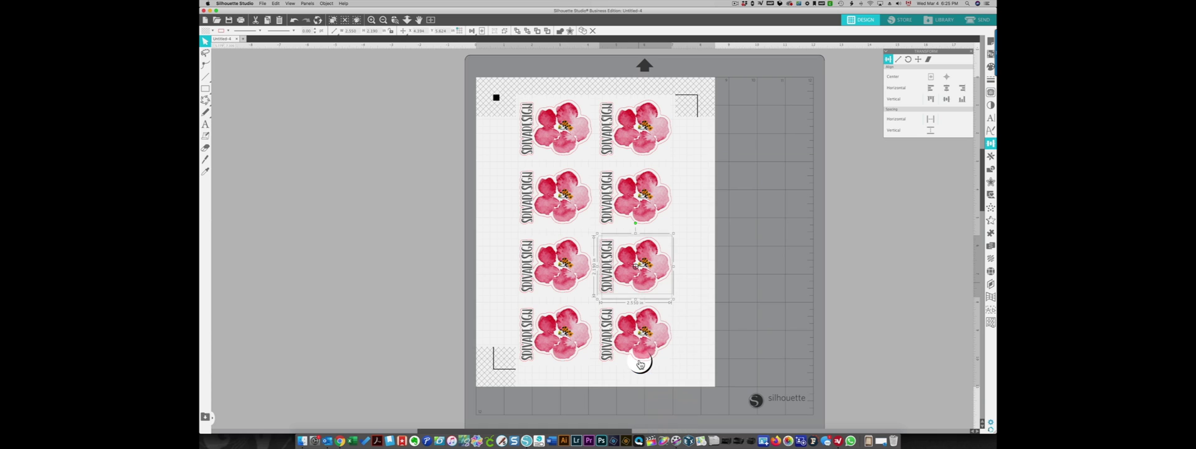
# - Ungroup both stickers in the last row of the page together and clear the selection
pyautogui.moveTo(502, 326); pyautogui.dragTo(658, 344)
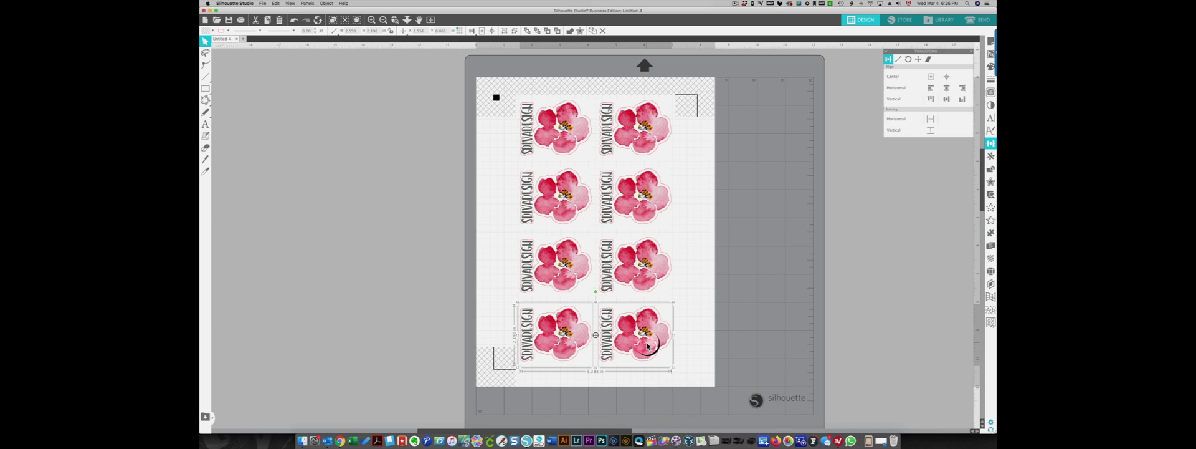
pyautogui.rightClick(648, 344)
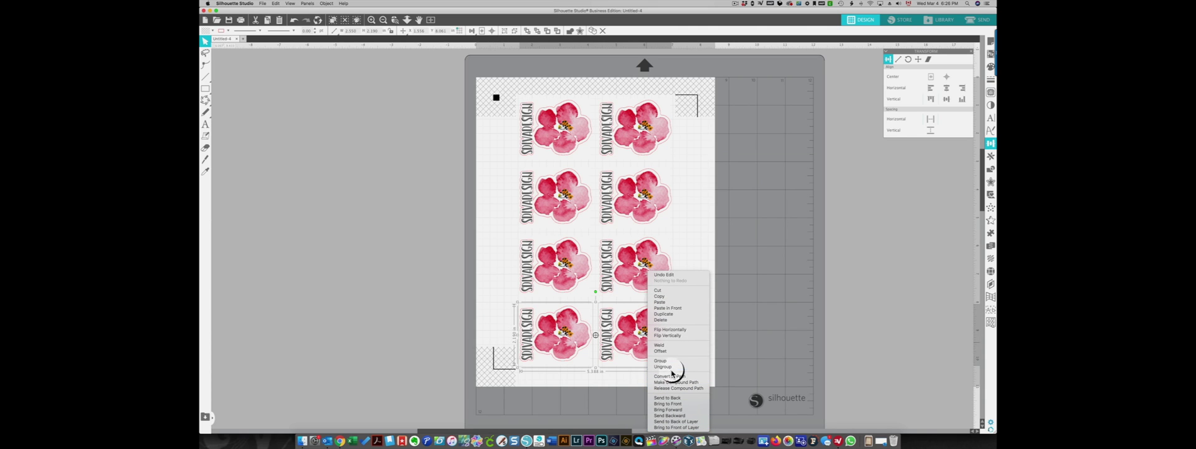
pyautogui.click(672, 367)
pyautogui.click(633, 375)
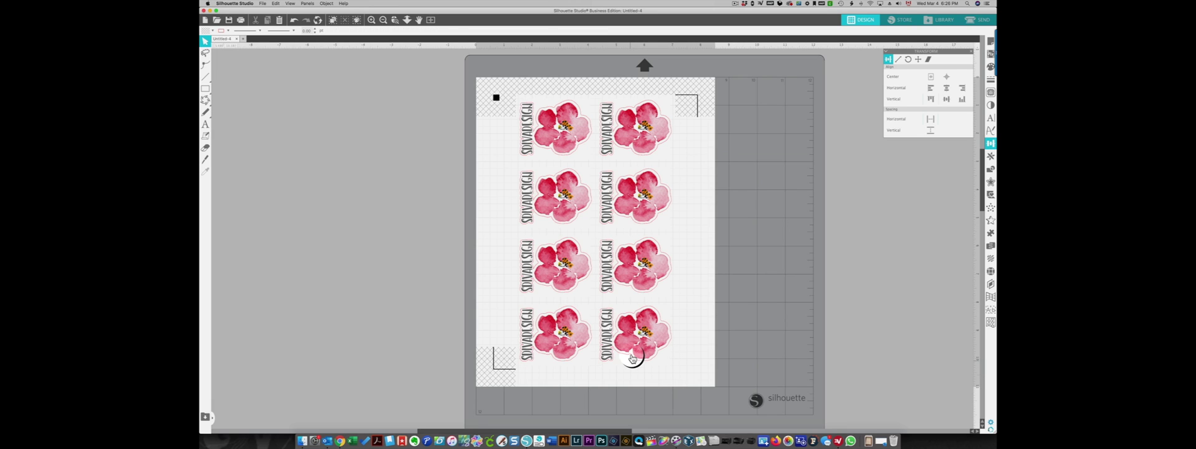
pyautogui.click(628, 353)
pyautogui.click(607, 353)
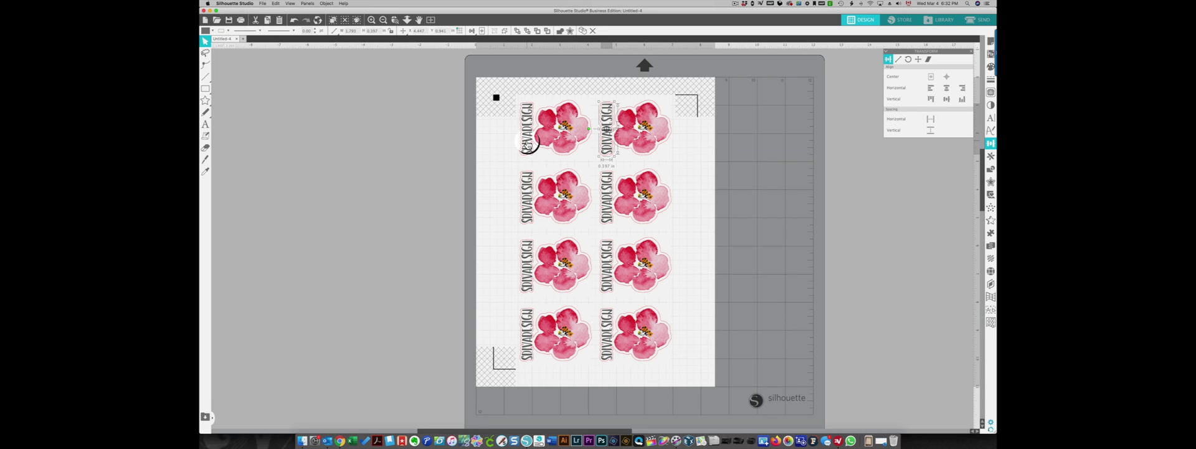
pyautogui.click(527, 142)
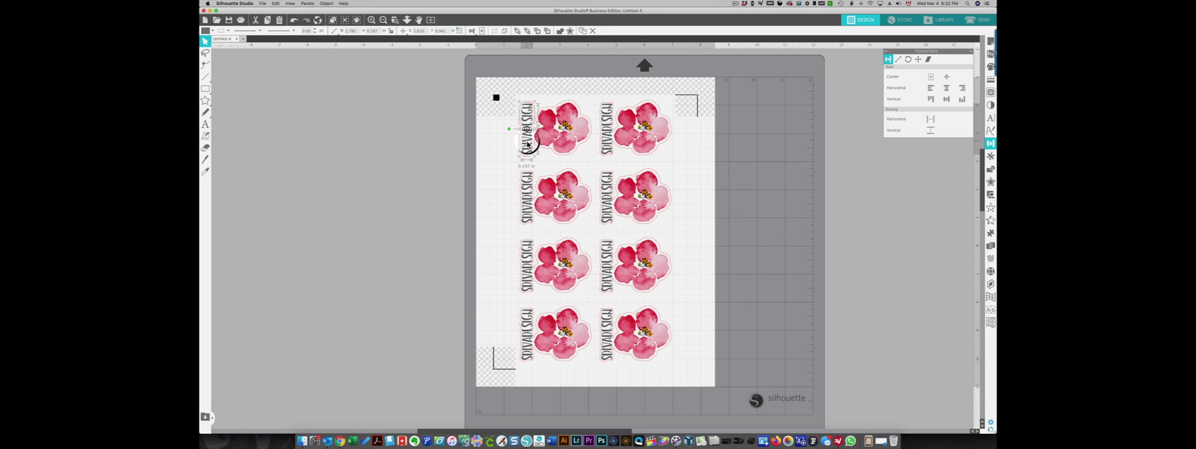
pyautogui.keyDown('shift'); pyautogui.click(528, 200); pyautogui.keyUp('shift')
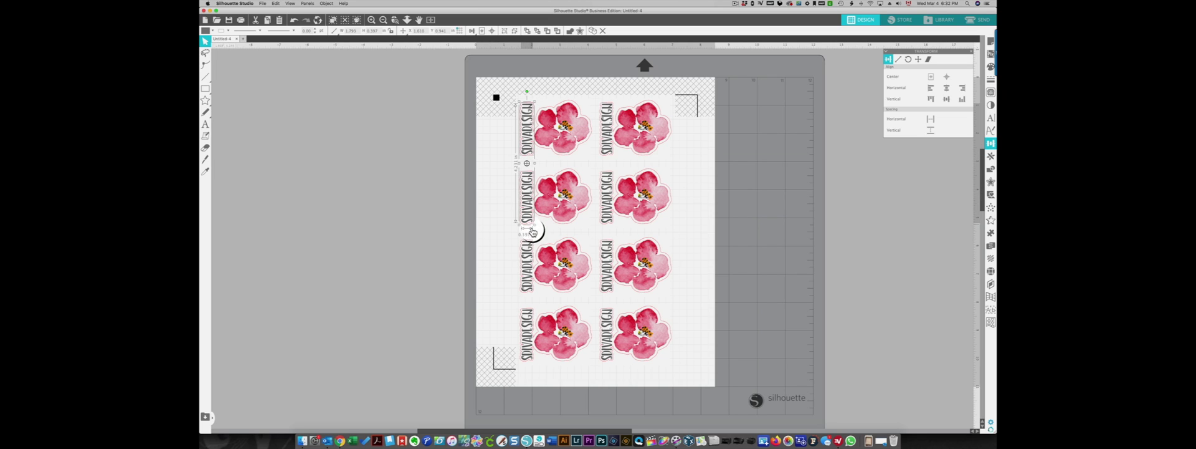
pyautogui.keyDown('shift'); pyautogui.click(528, 257); pyautogui.keyUp('shift')
pyautogui.keyDown('shift'); pyautogui.click(527, 318); pyautogui.keyUp('shift')
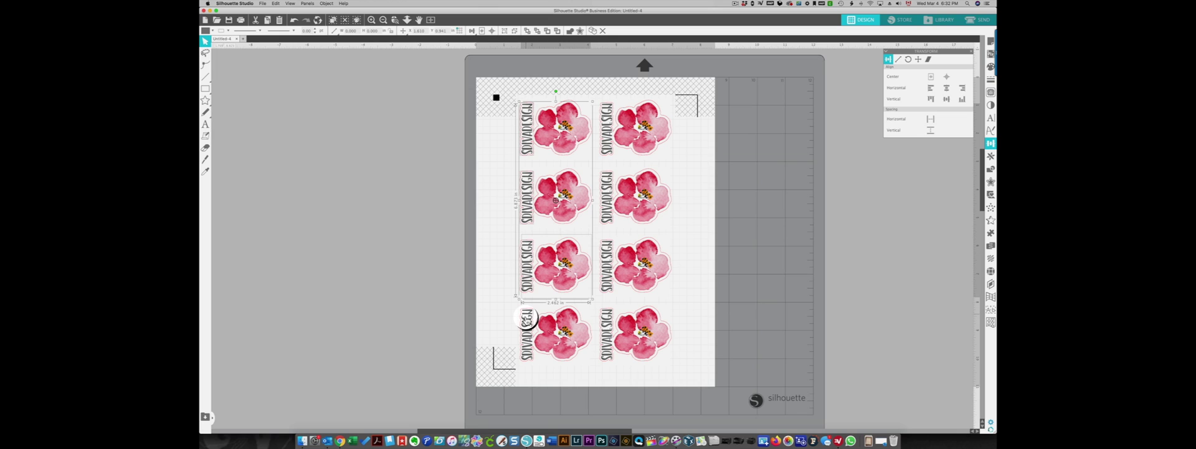
pyautogui.click(581, 289)
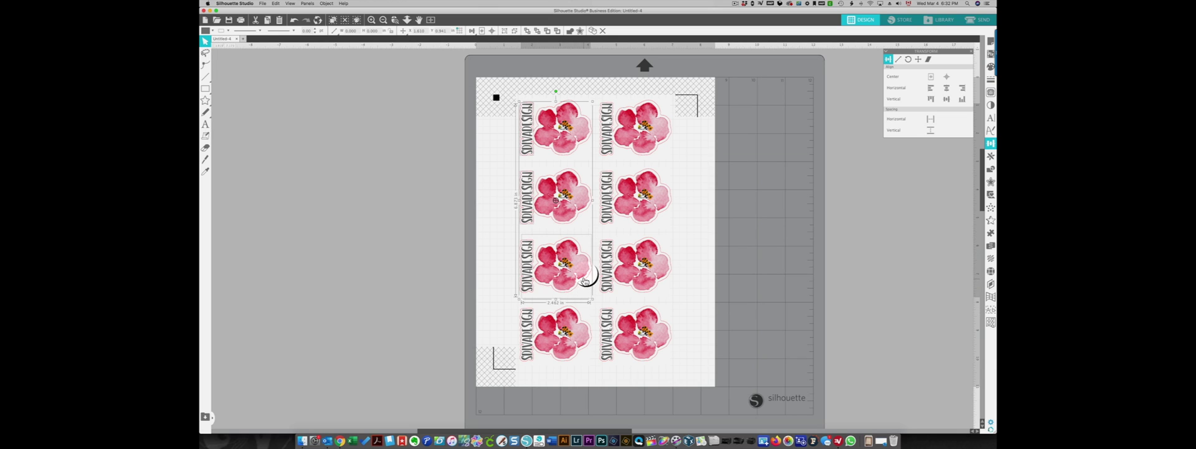
pyautogui.click(583, 295)
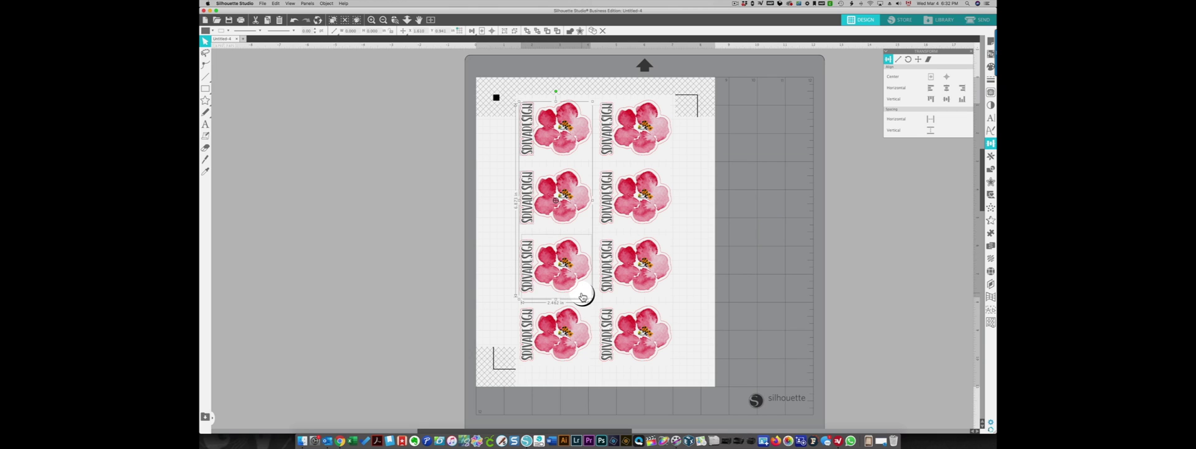
pyautogui.click(491, 300)
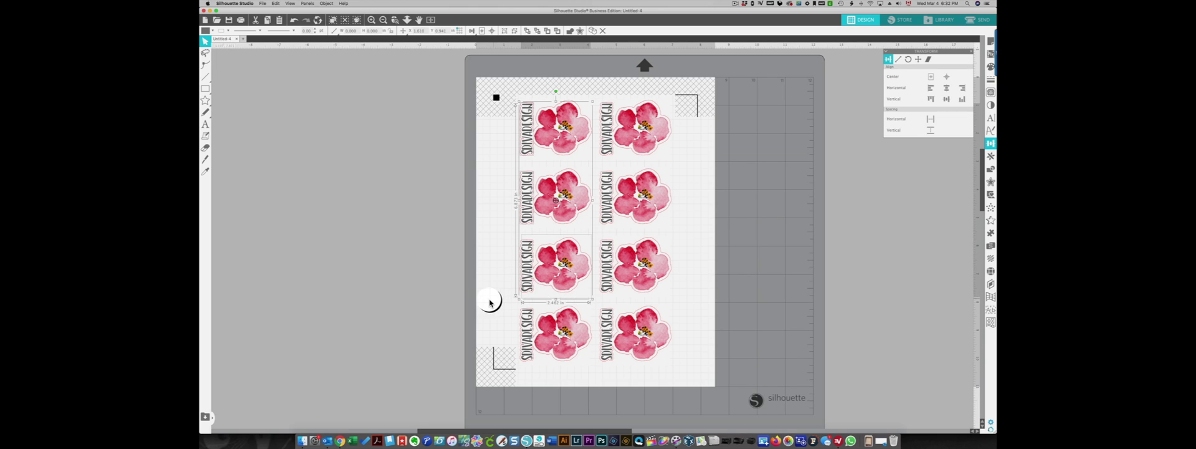
pyautogui.click(554, 286)
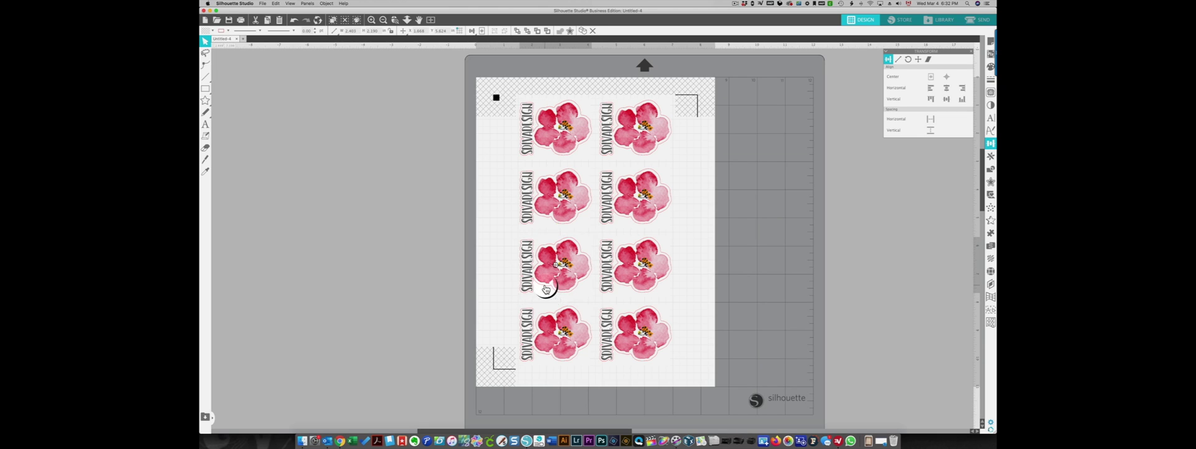
pyautogui.rightClick(547, 286)
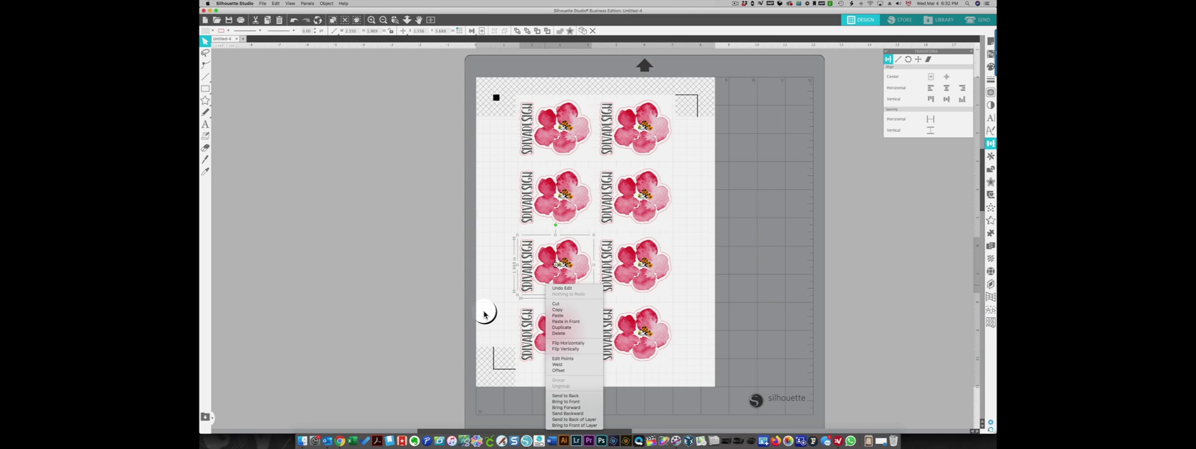
pyautogui.click(513, 275)
pyautogui.click(496, 267)
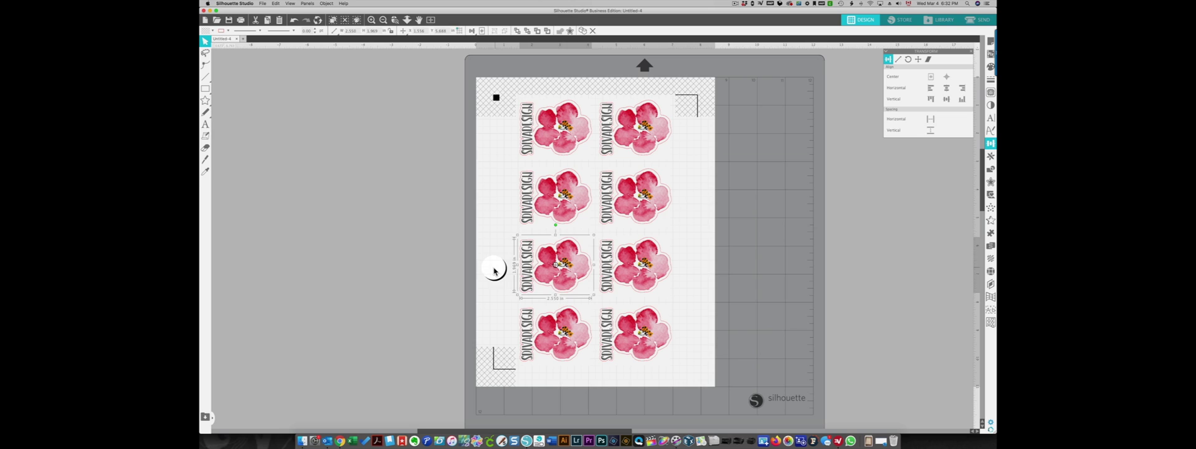
# - Select the four SDIVADESIGN texts in the first sticker column and set them to No Cut in the Send view
pyautogui.click(527, 263)
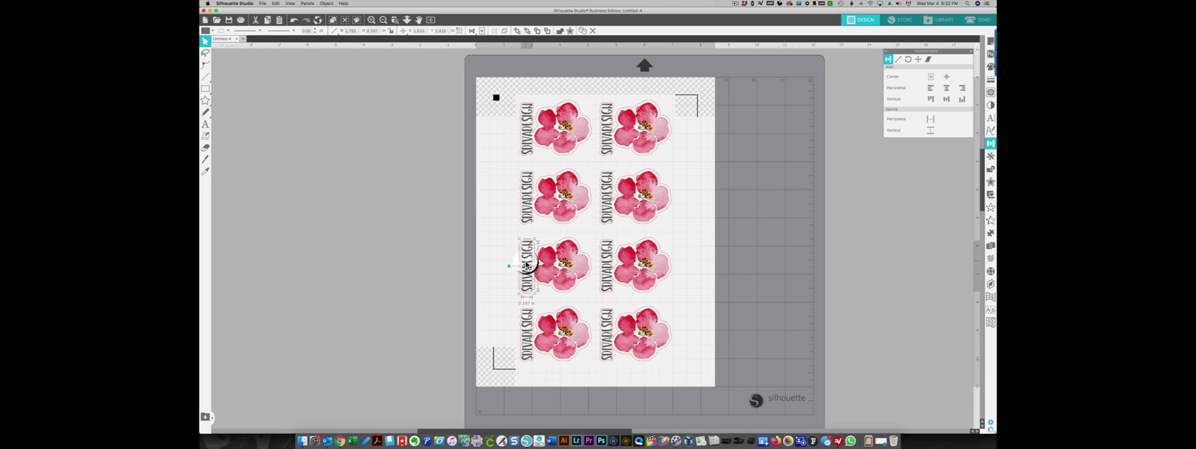
pyautogui.click(526, 324)
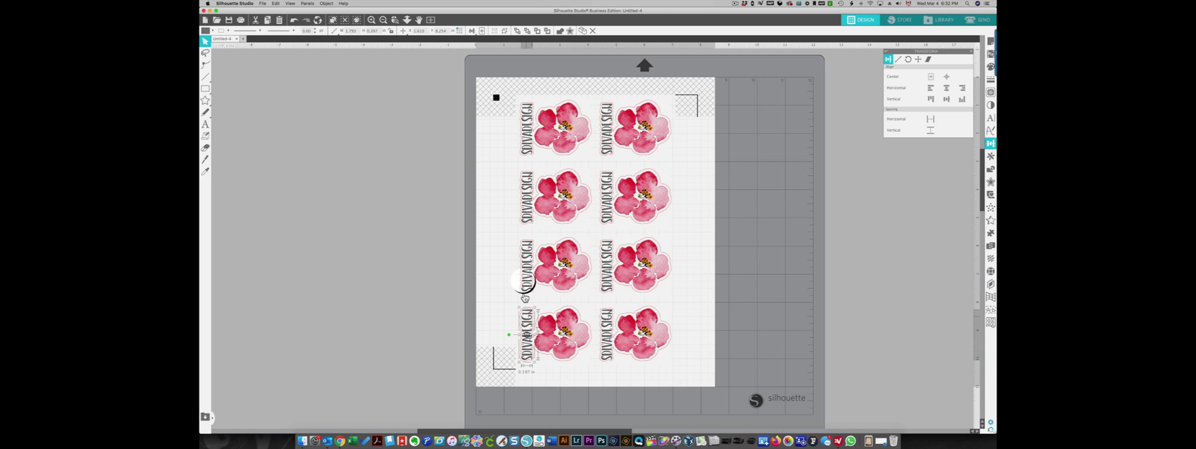
pyautogui.click(527, 271)
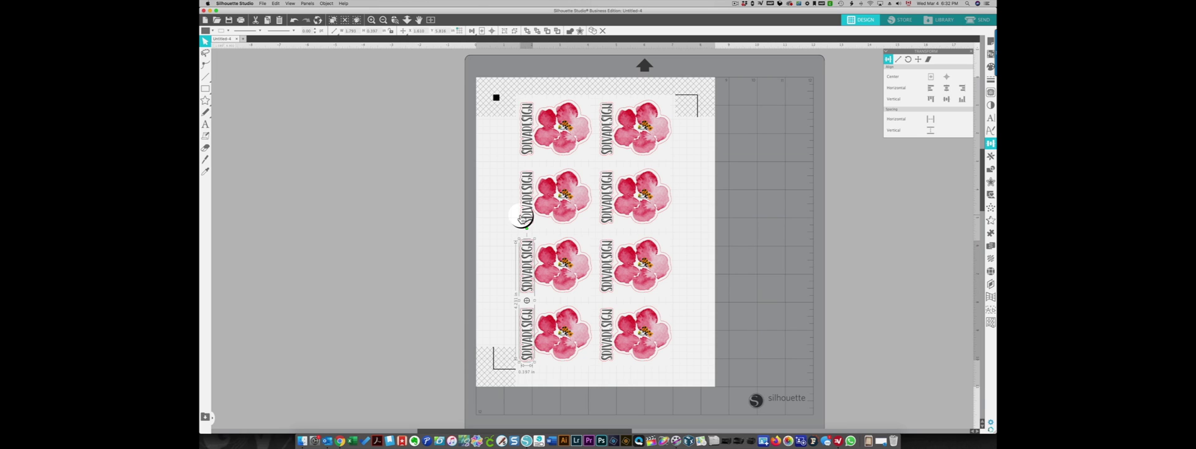
pyautogui.keyDown('shift'); pyautogui.click(527, 214); pyautogui.keyUp('shift')
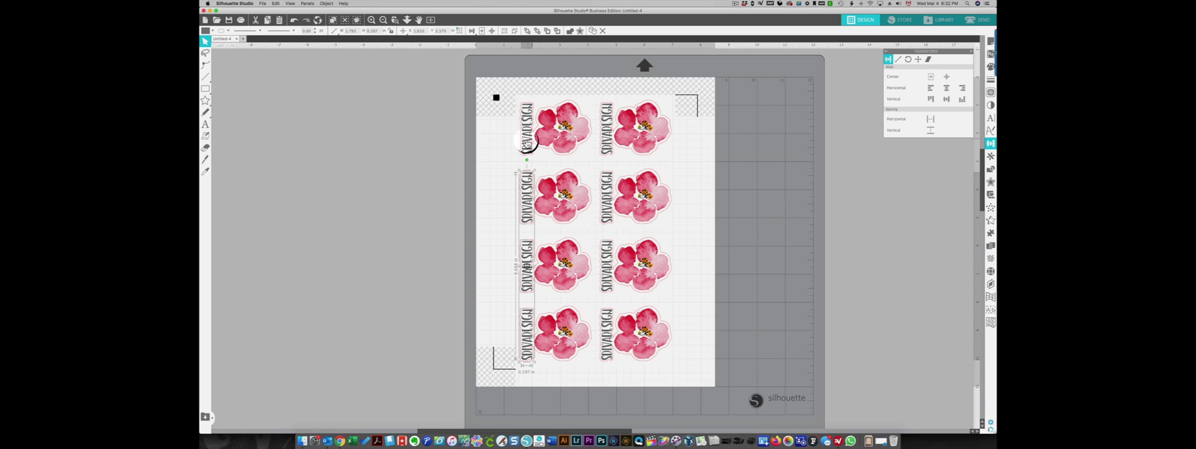
pyautogui.keyDown('shift'); pyautogui.click(525, 143); pyautogui.keyUp('shift')
pyautogui.click(515, 252)
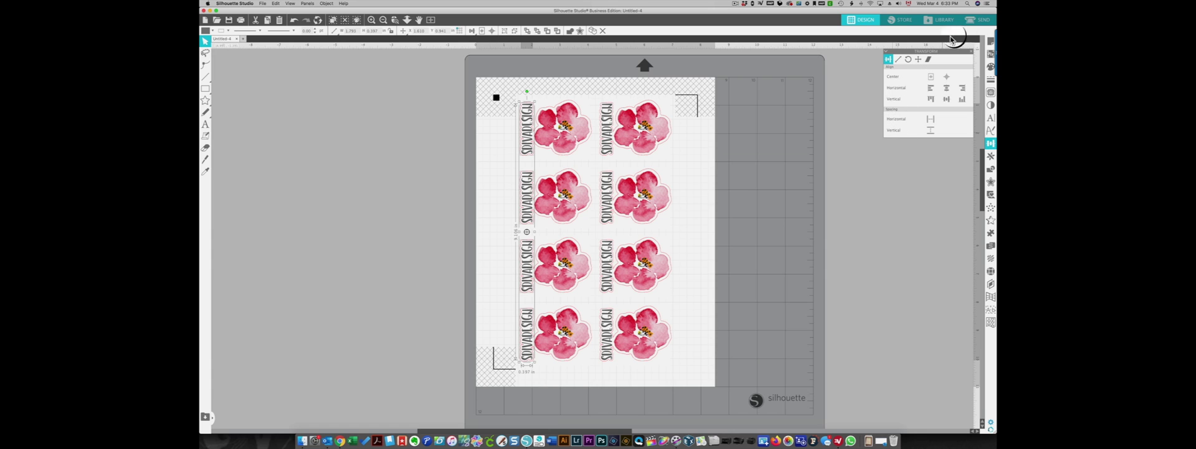
pyautogui.click(977, 20)
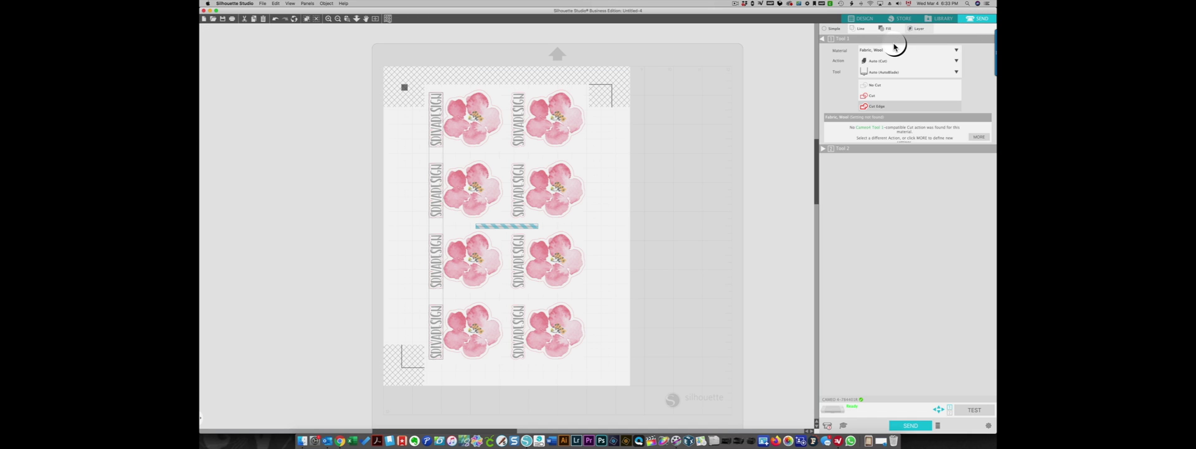
pyautogui.click(878, 90)
pyautogui.click(878, 86)
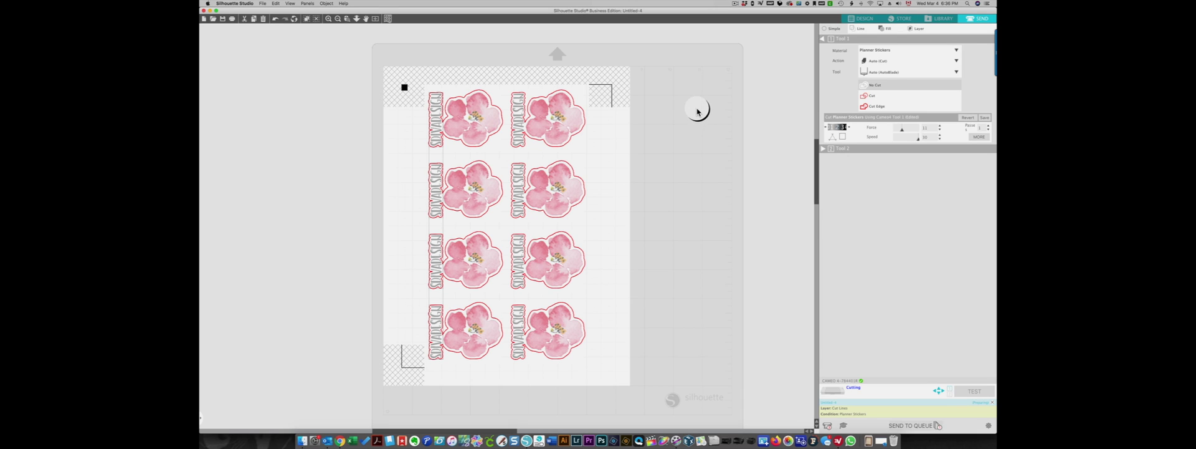
# - Choose Planner Stickers from the user-defined materials as the cutting material
pyautogui.click(907, 52)
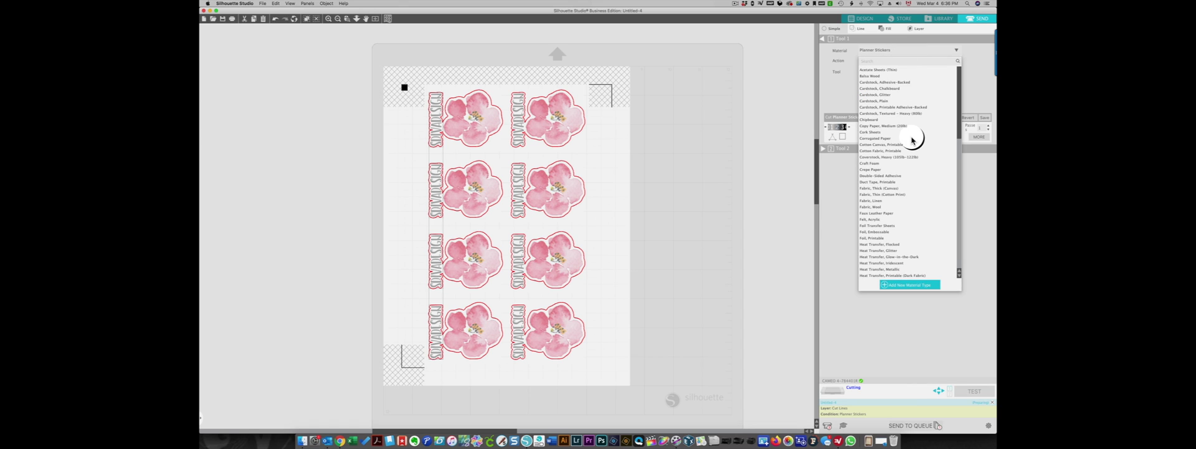
pyautogui.scroll(-10, 907, 139)
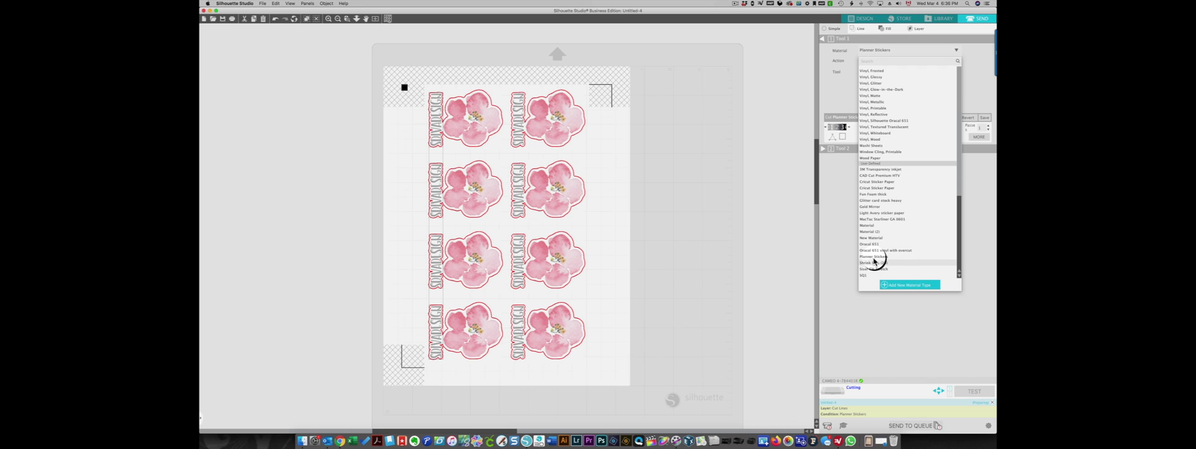
pyautogui.click(873, 256)
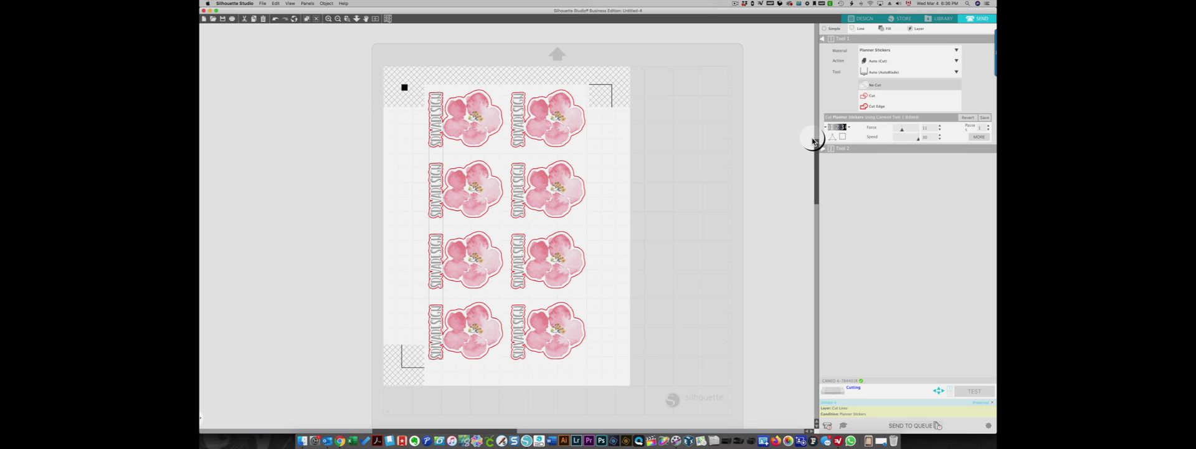